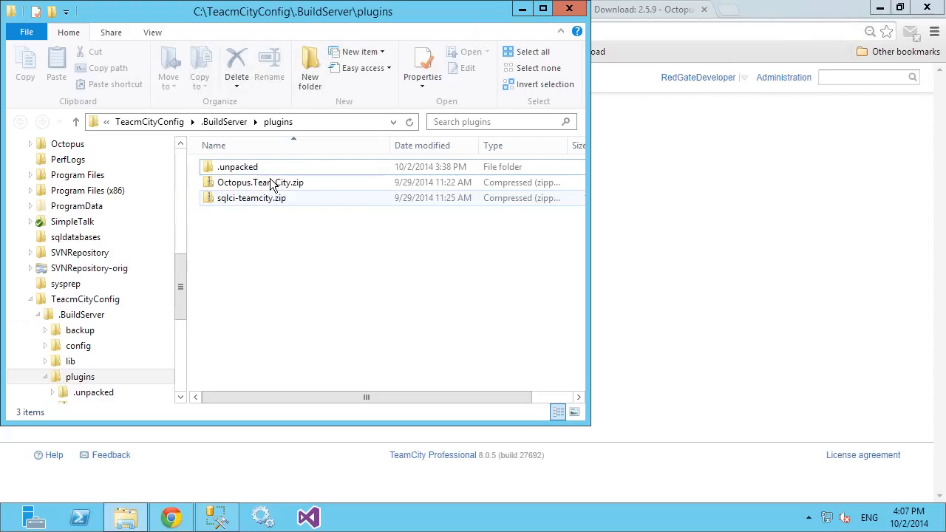
# Step: Examine sqlci-teamcity.zip in the TeamCity plugins folder and the Octopus Deploy and SQL Automation Pack download pages in Chrome
pyautogui.click(266, 201)
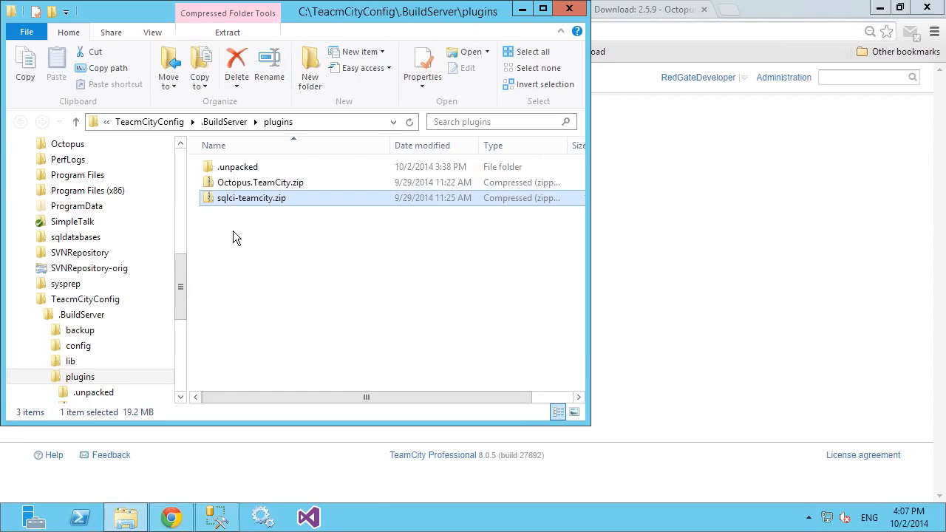
pyautogui.click(654, 16)
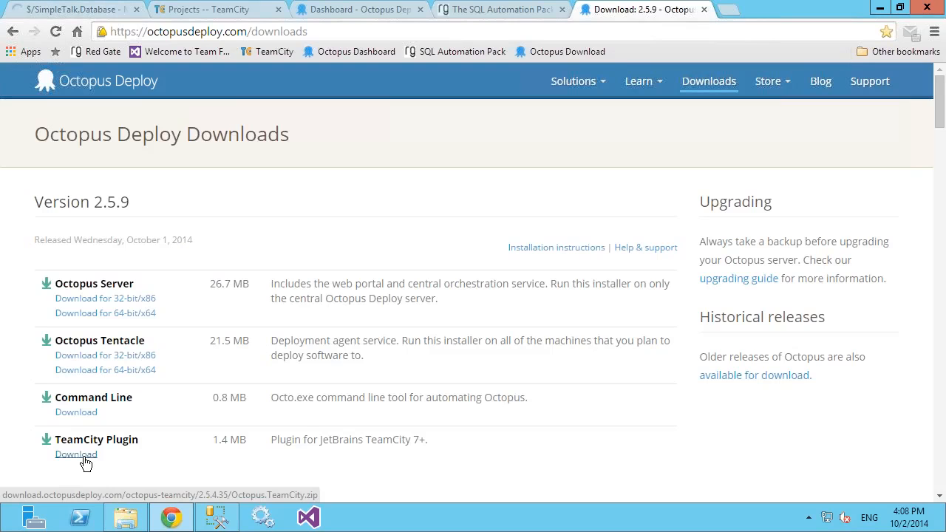
pyautogui.click(510, 11)
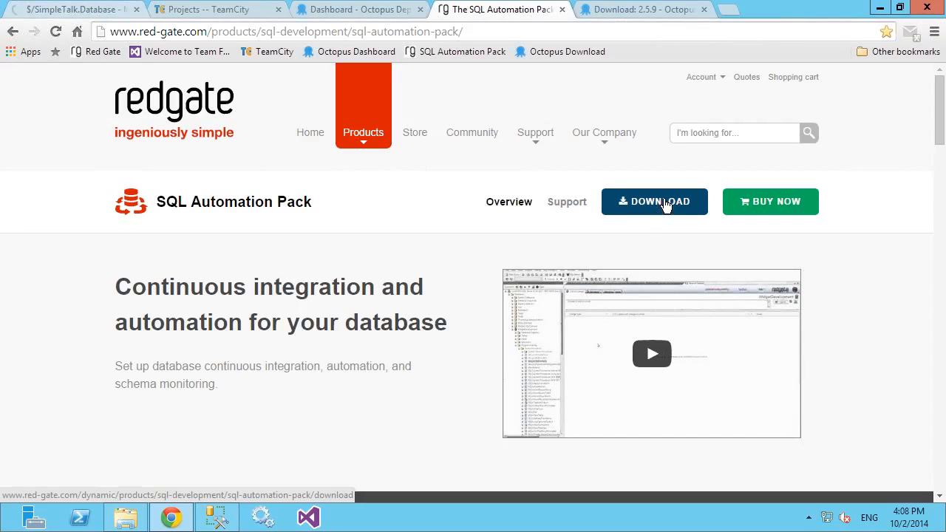
# Step: Search the installed apps for "sql auto" and open Intro to SQL Automation Pack
pyautogui.press('super')
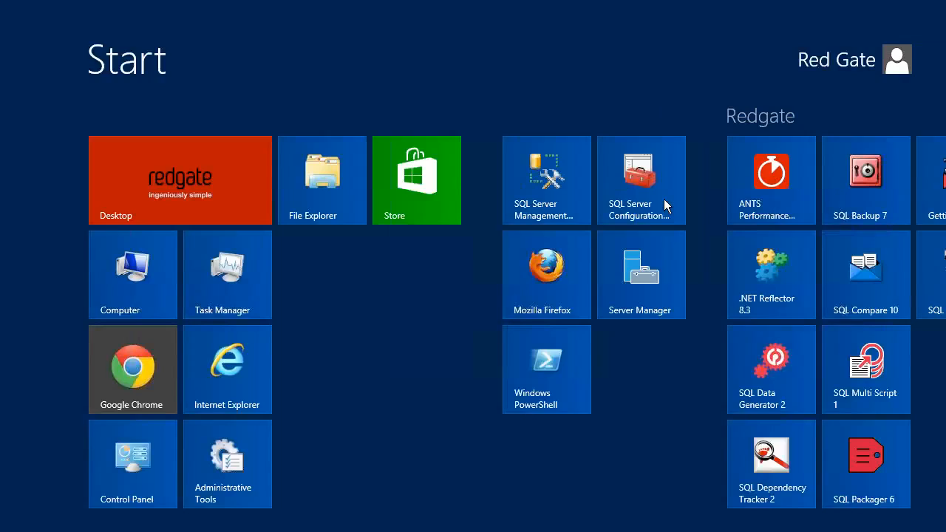
pyautogui.write('sql auto')
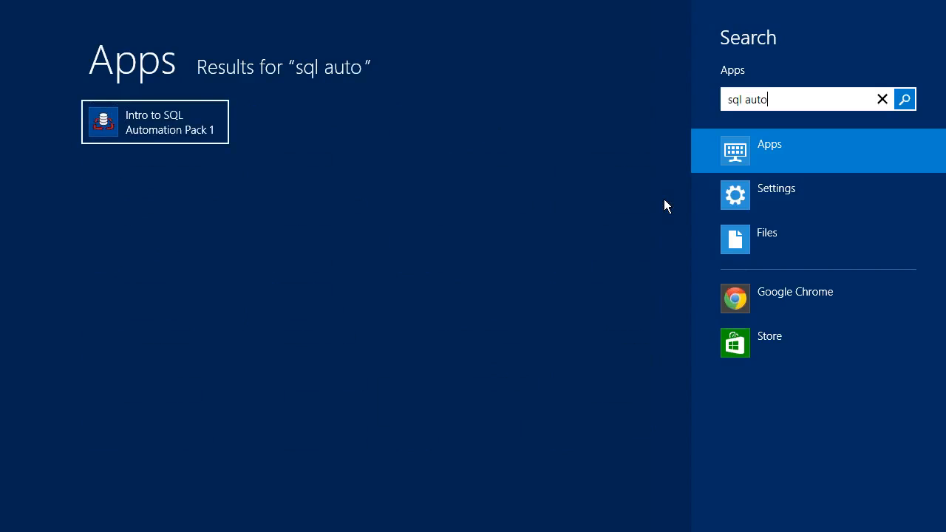
pyautogui.press('Return')
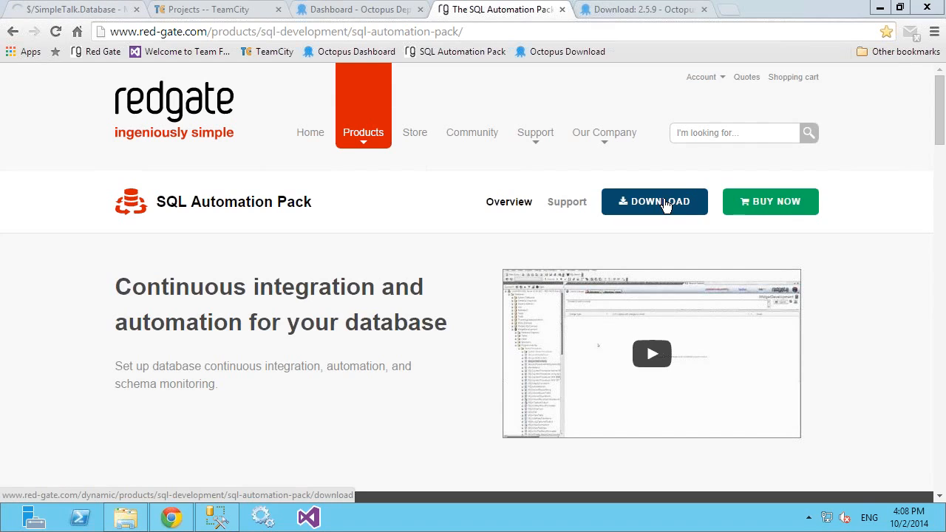
pyautogui.click(664, 202)
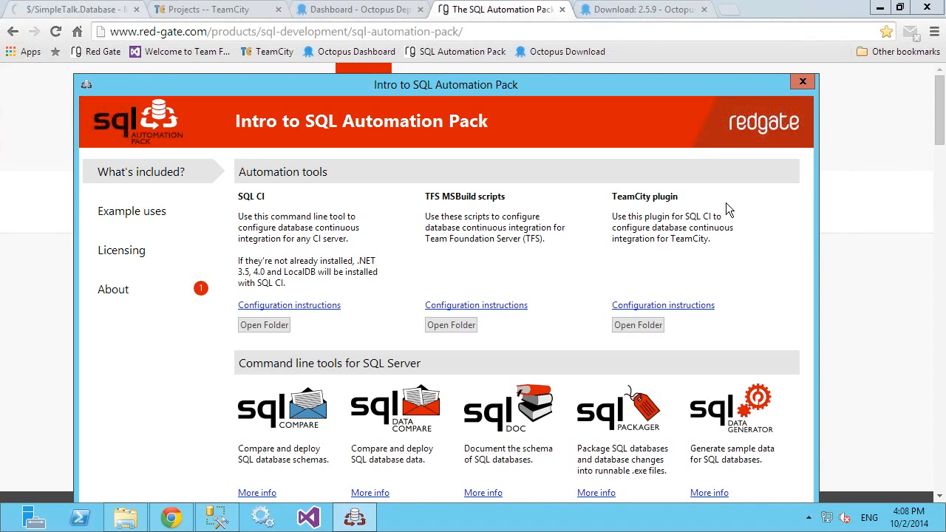
# Step: Locate sqlci-teamcity.zip in the TeamCity plugin's installation folder and close the folder and intro windows
pyautogui.click(638, 326)
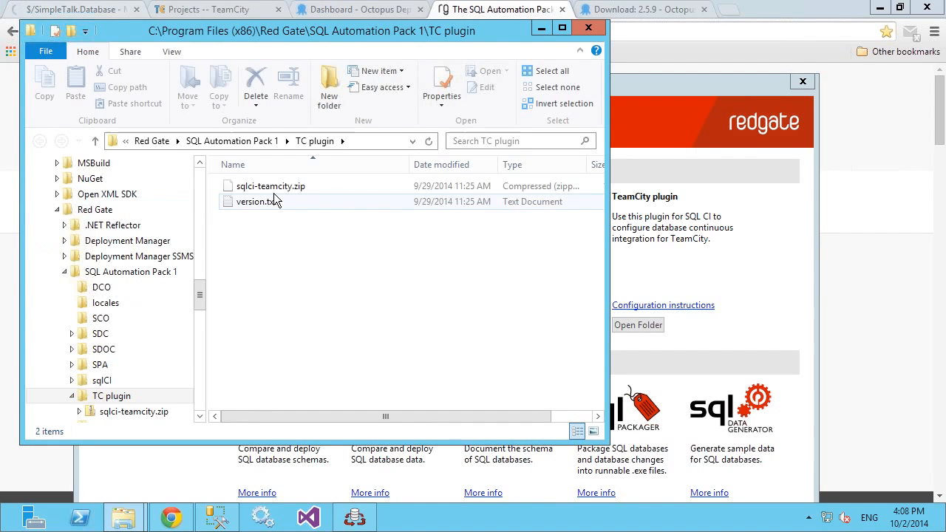
pyautogui.click(275, 188)
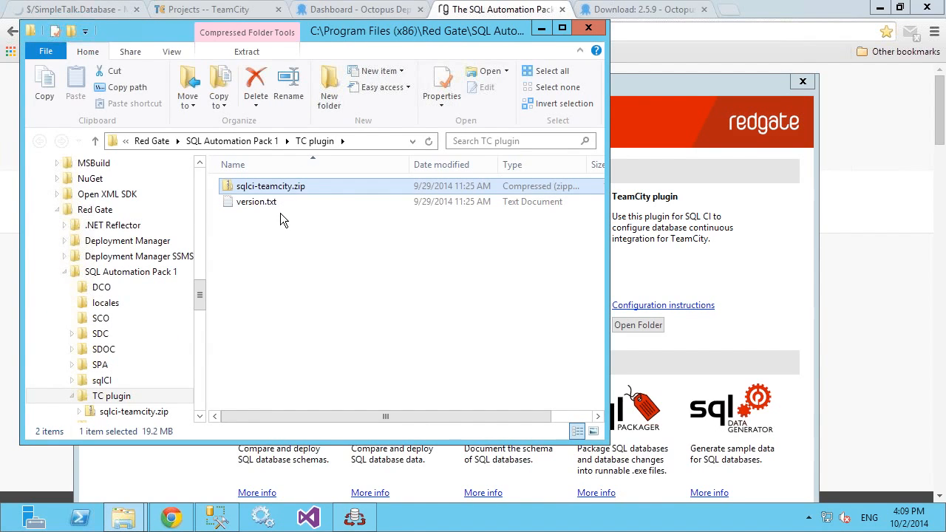
pyautogui.click(588, 28)
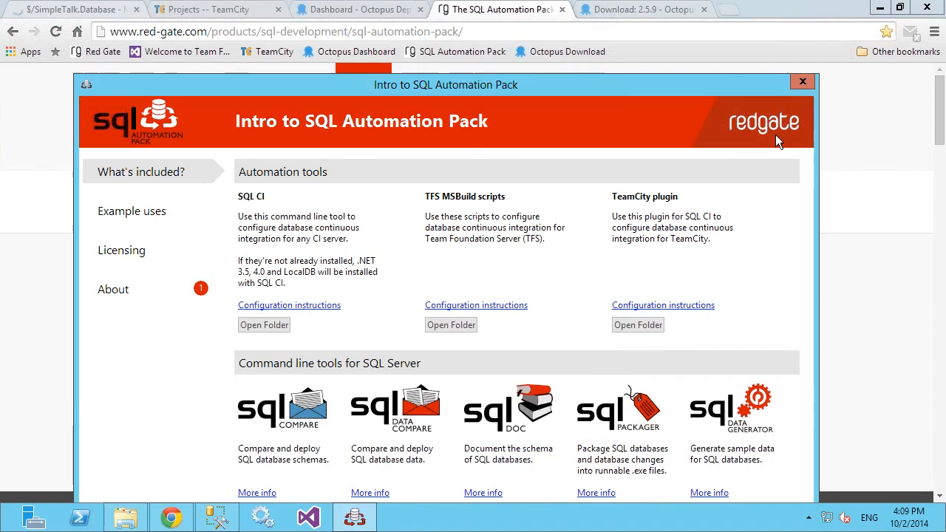
pyautogui.click(803, 83)
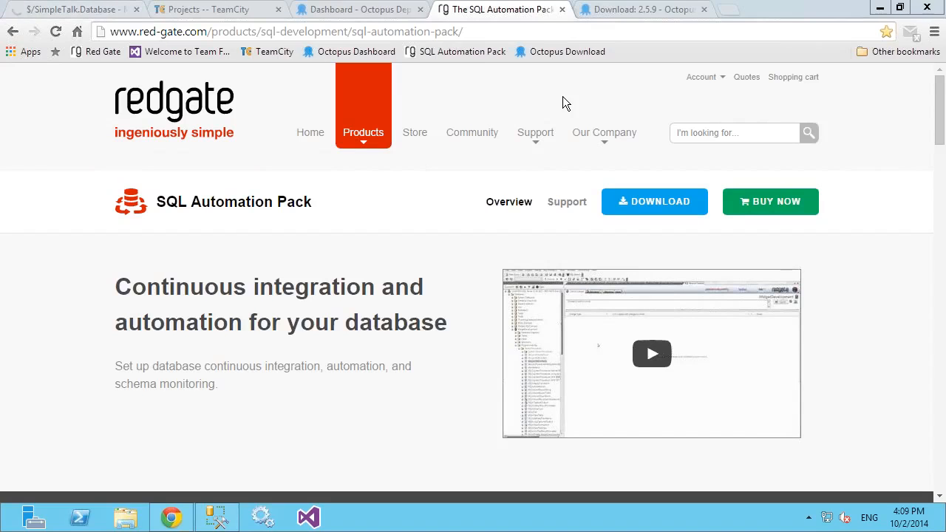
# Step: Leave the remote session to view the seven-step pipeline slide full screen in PowerPoint, and return to TeamCity's Projects page
pyautogui.click(195, 10)
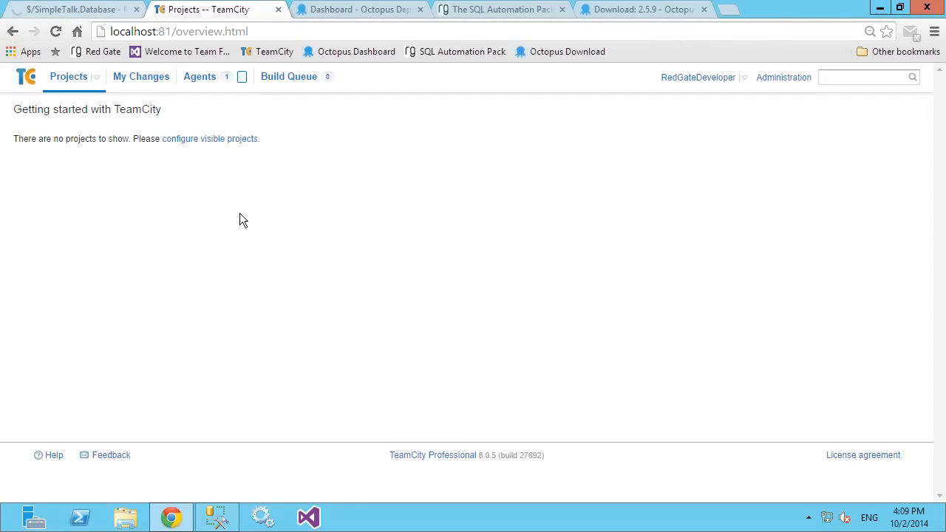
pyautogui.press('super')
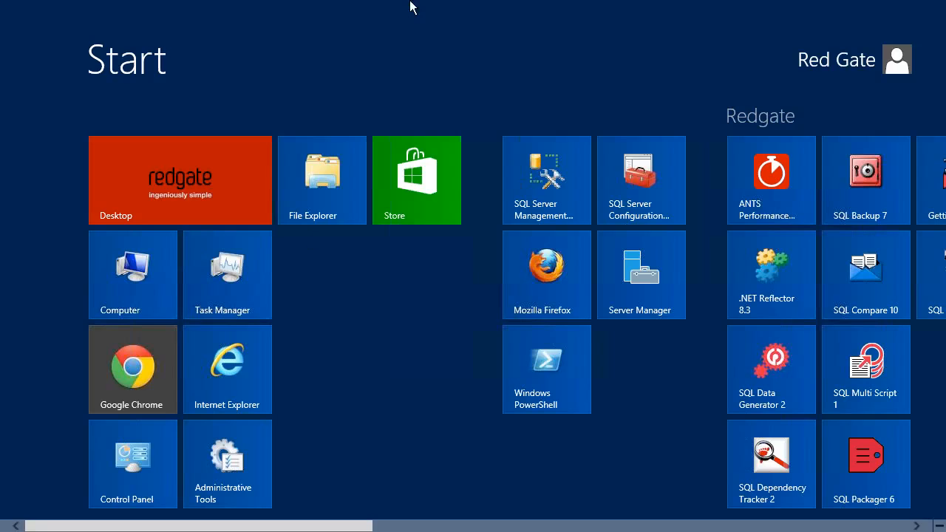
pyautogui.moveTo(613, 9)
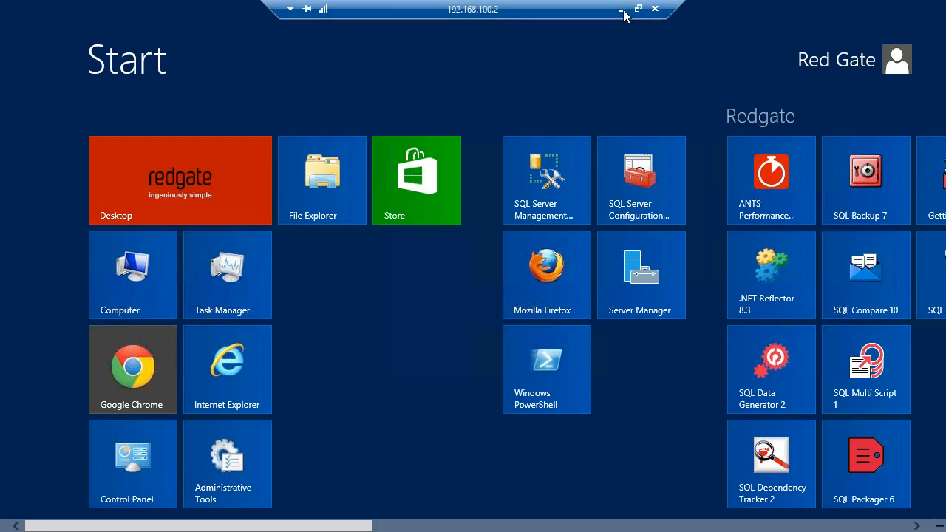
pyautogui.click(621, 9)
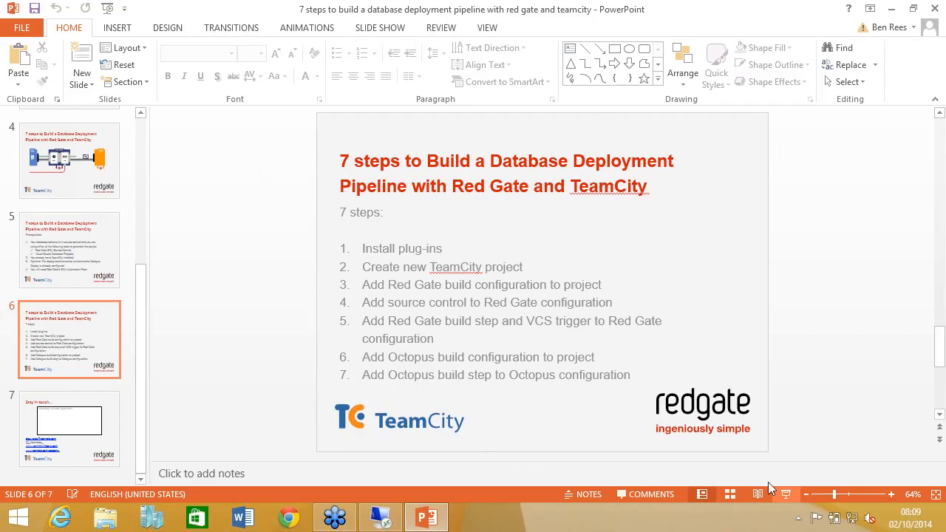
pyautogui.click(786, 493)
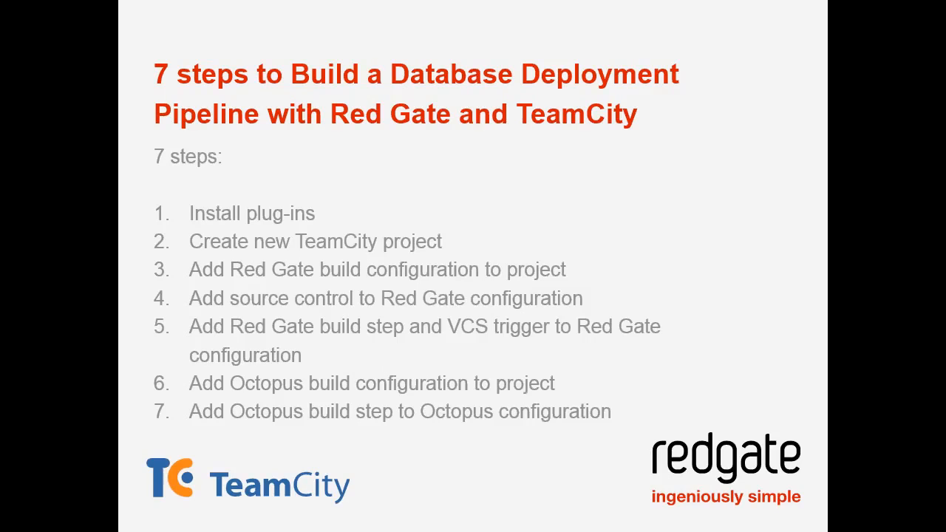
pyautogui.press('Escape')
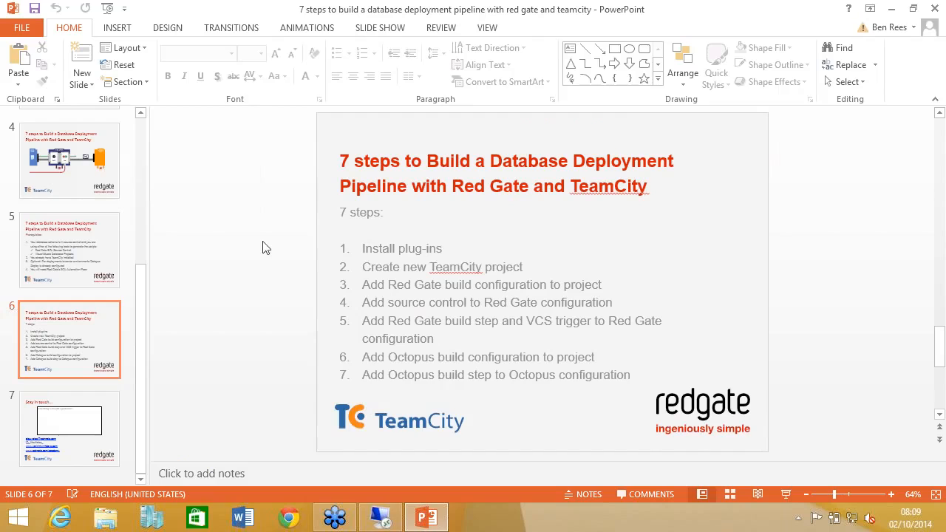
pyautogui.click(398, 522)
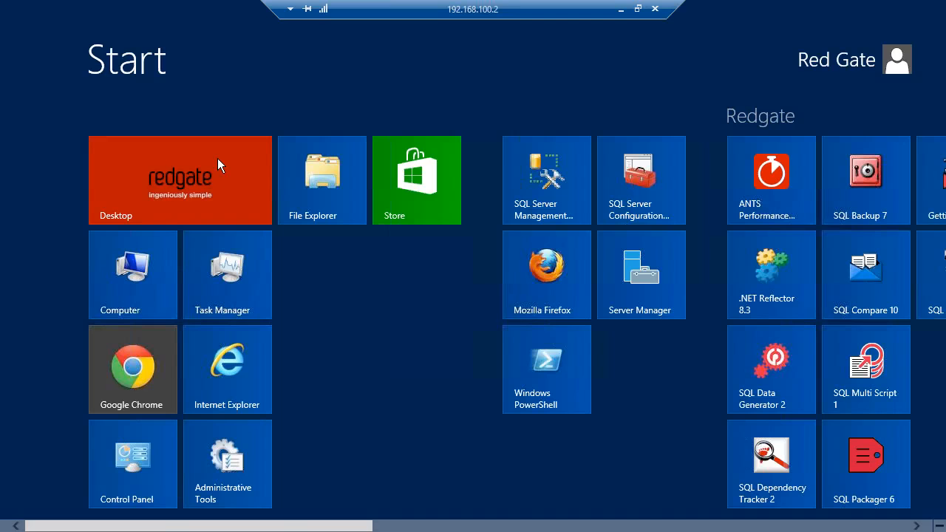
pyautogui.click(224, 181)
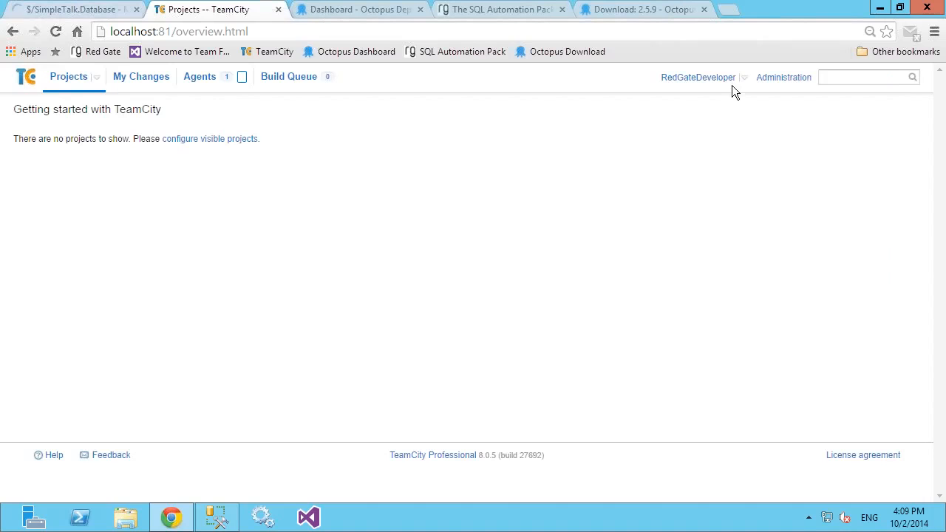
# Step: Create a TeamCity project named SimpleTalk.Database under the root project and save its general settings
pyautogui.click(767, 82)
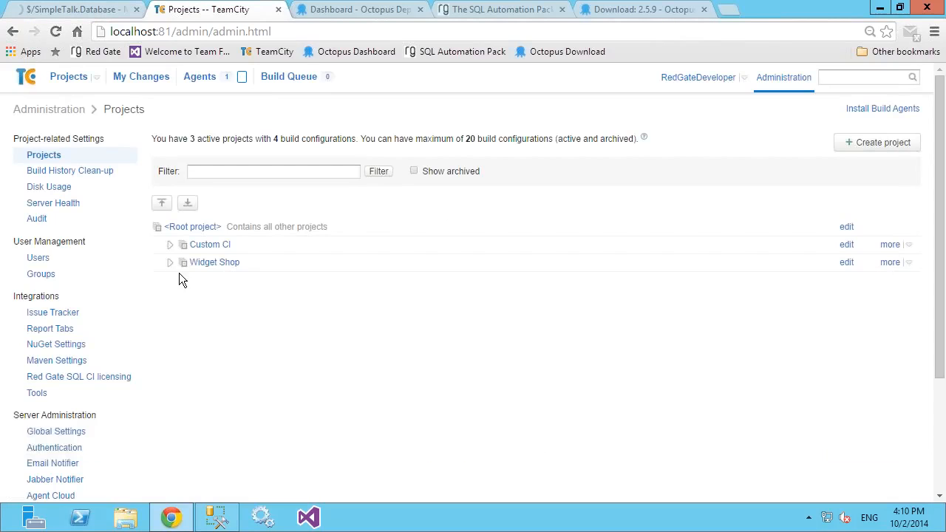
pyautogui.click(889, 142)
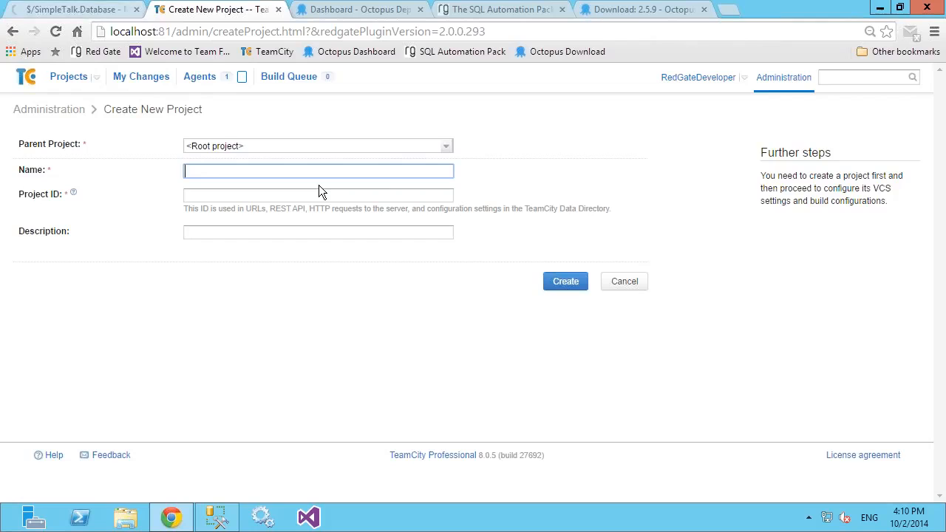
pyautogui.write('SimpleTalk.')
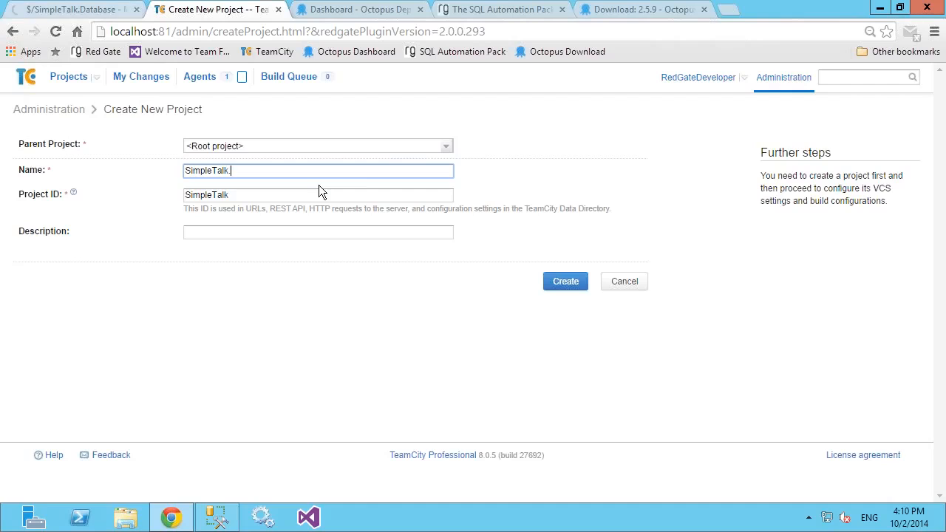
pyautogui.write('Database')
pyautogui.click(563, 283)
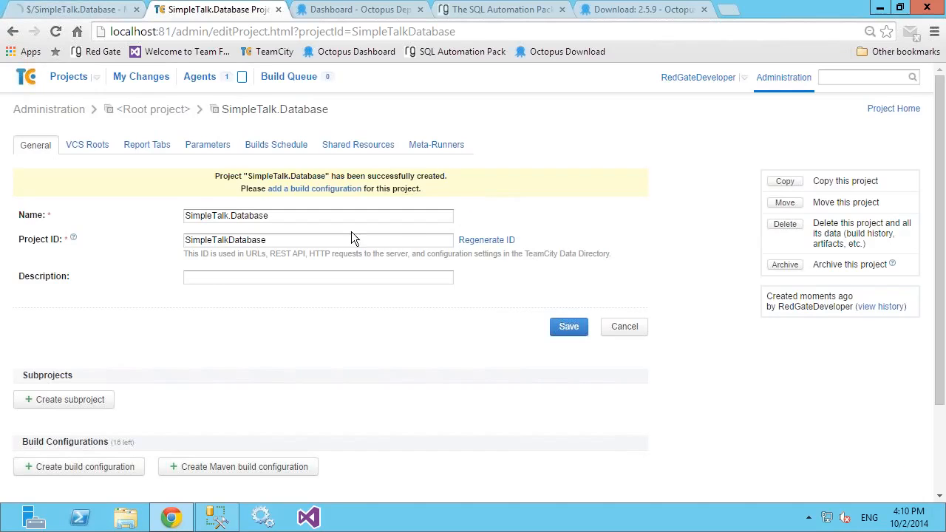
pyautogui.scroll(-1, 376, 247)
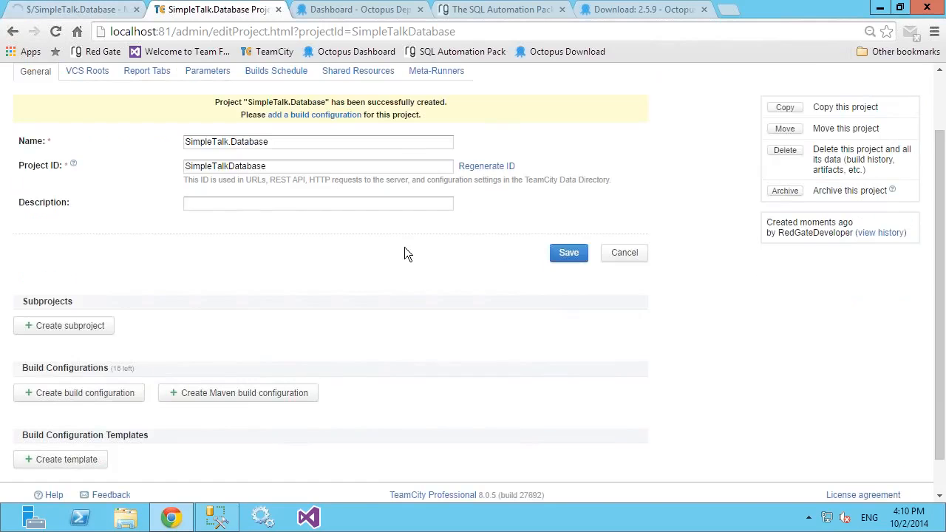
pyautogui.click(570, 262)
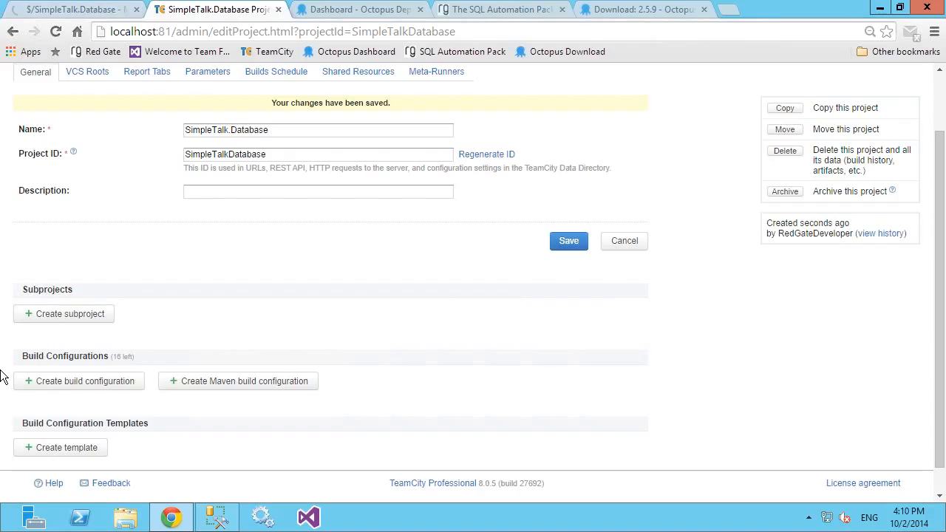
# Step: Start a build configuration named SimpleTalk.Build in the SimpleTalk.Database project and proceed to its version control settings
pyautogui.click(79, 387)
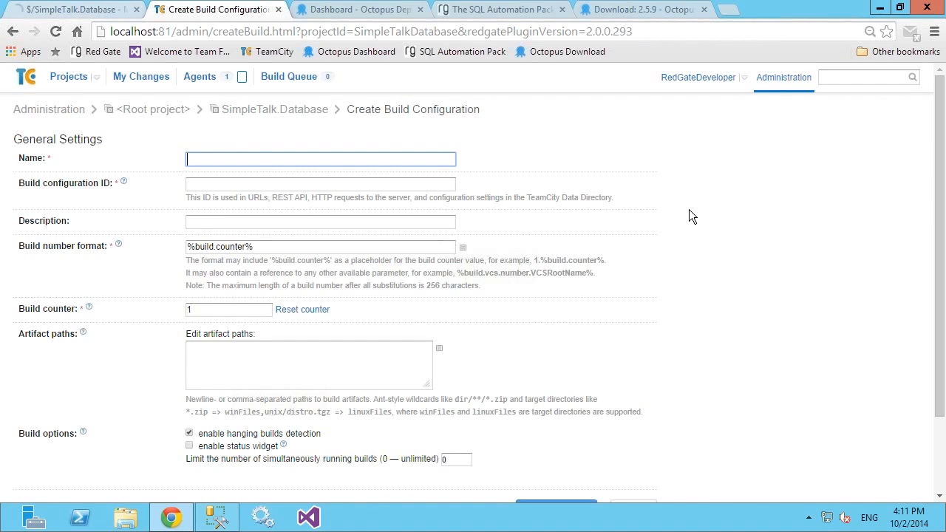
pyautogui.click(251, 160)
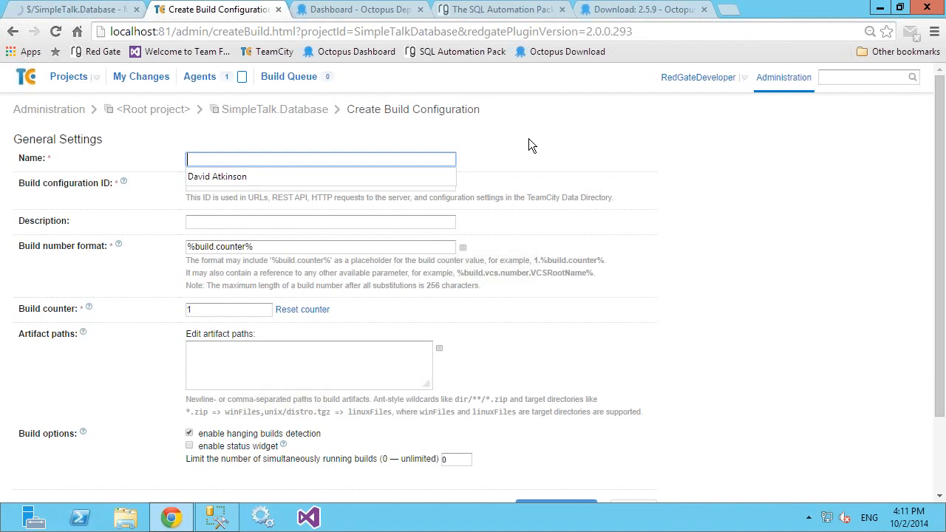
pyautogui.write('Simple')
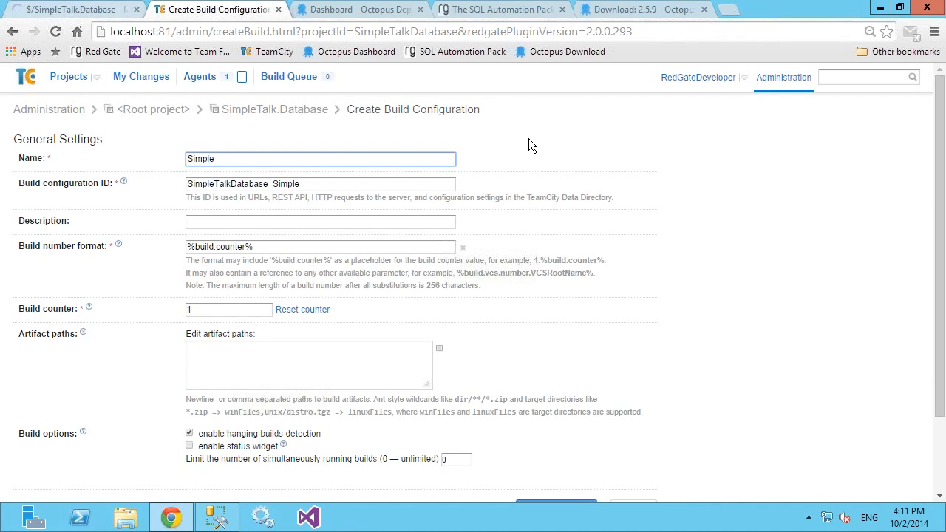
pyautogui.write('Talk.Build')
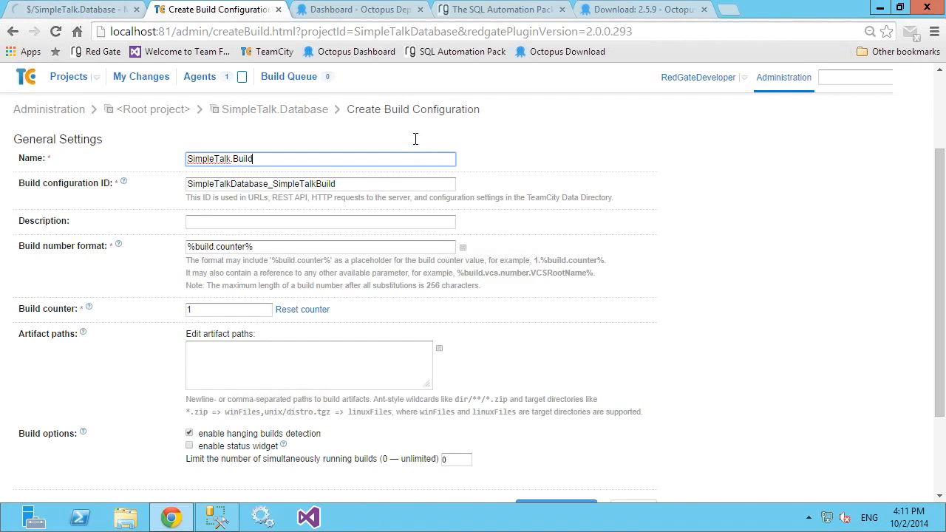
pyautogui.scroll(-2, 416, 139)
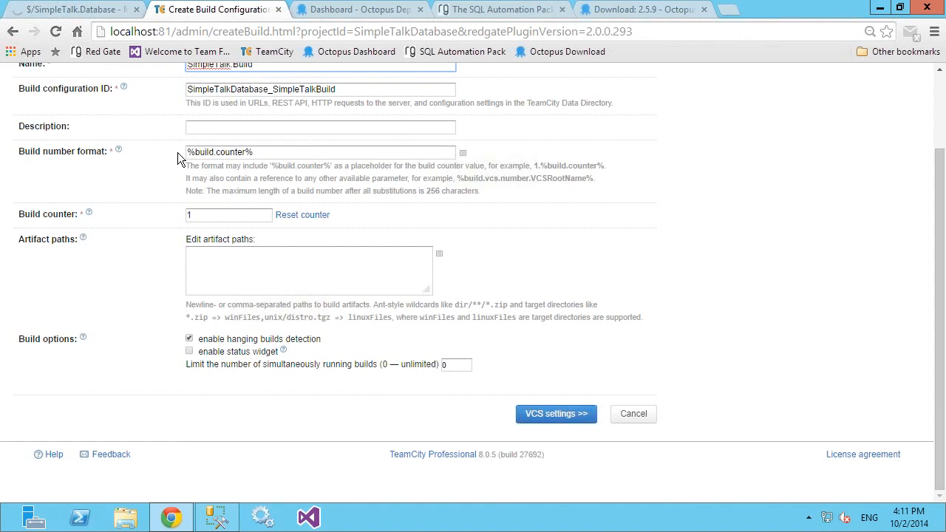
pyautogui.click(551, 414)
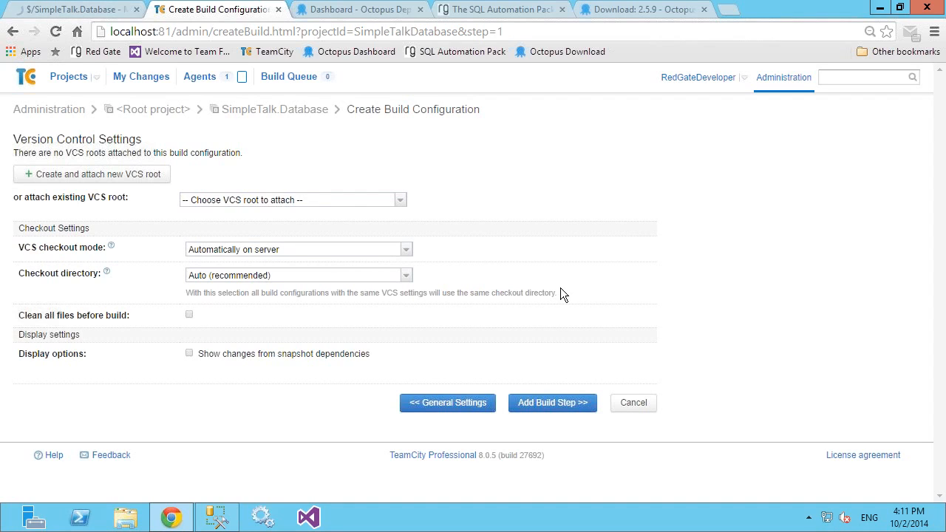
# Step: Switch to PowerPoint on the local machine and review the seven-steps slide as a slide show
pyautogui.moveTo(568, 3)
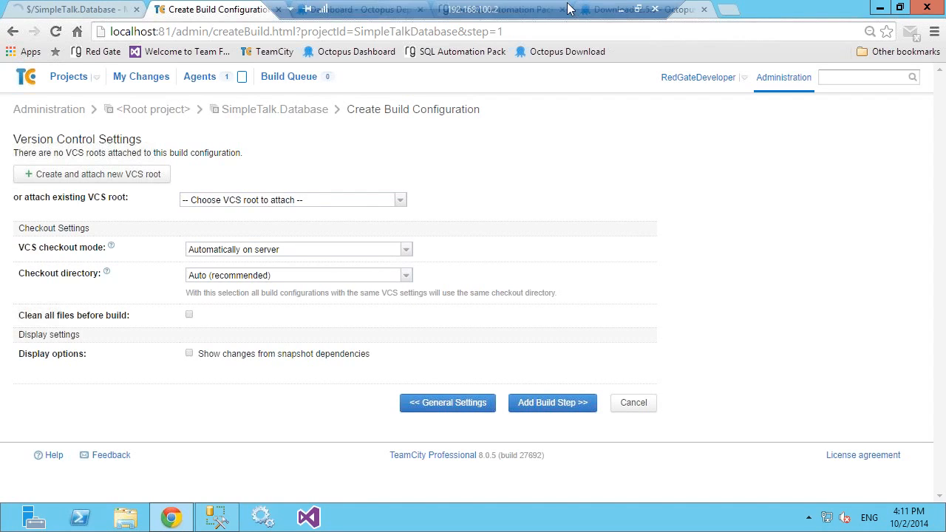
pyautogui.click(625, 14)
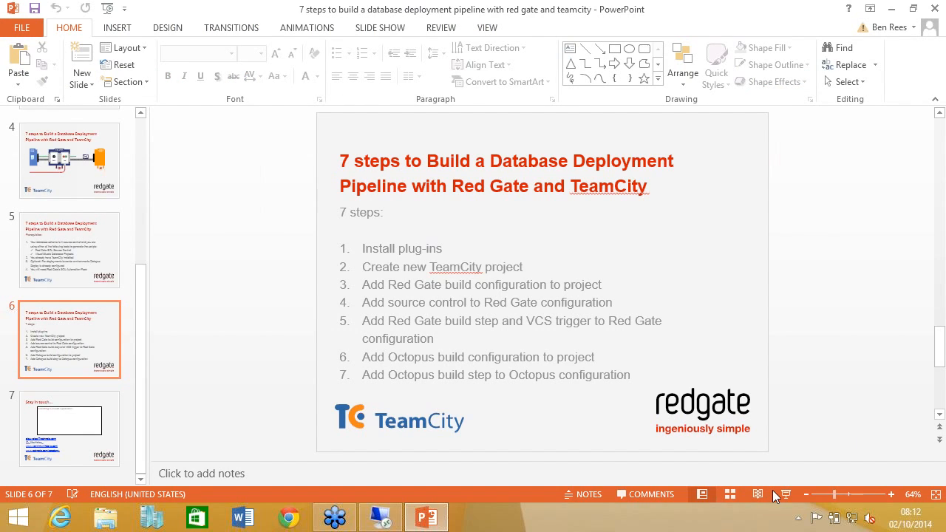
pyautogui.hotkey('shift', 'F5')
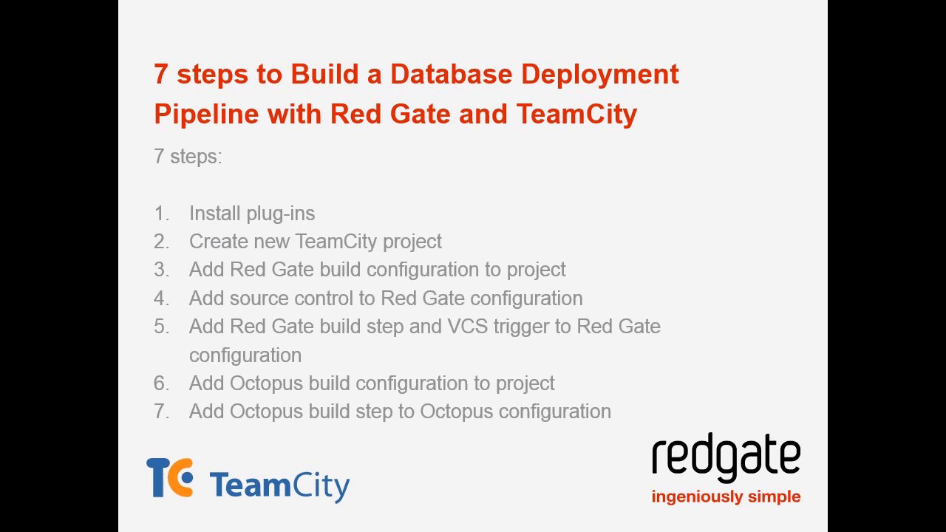
pyautogui.press('Escape')
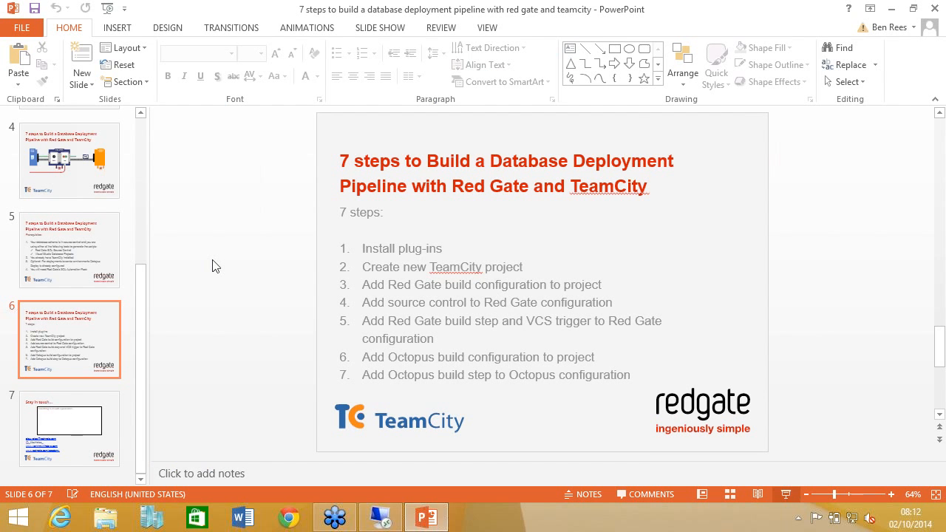
# Step: Return to the remote session and log in to the Team Foundation Server version control page for SimpleTalk.Database with the saved credentials
pyautogui.click(381, 517)
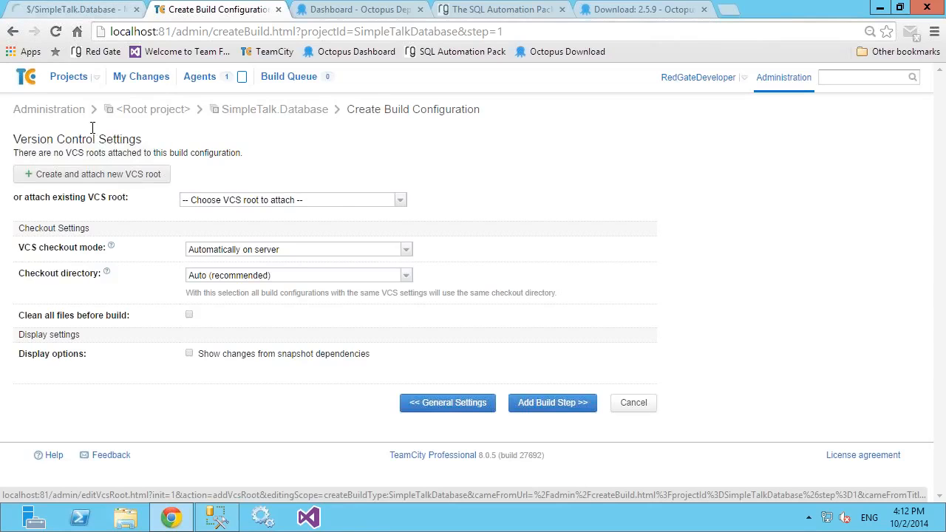
pyautogui.click(74, 10)
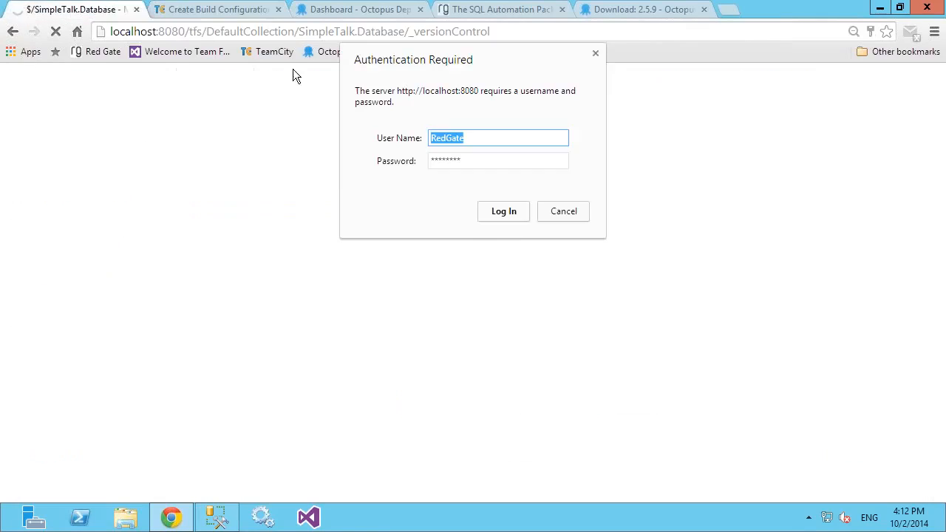
pyautogui.click(510, 214)
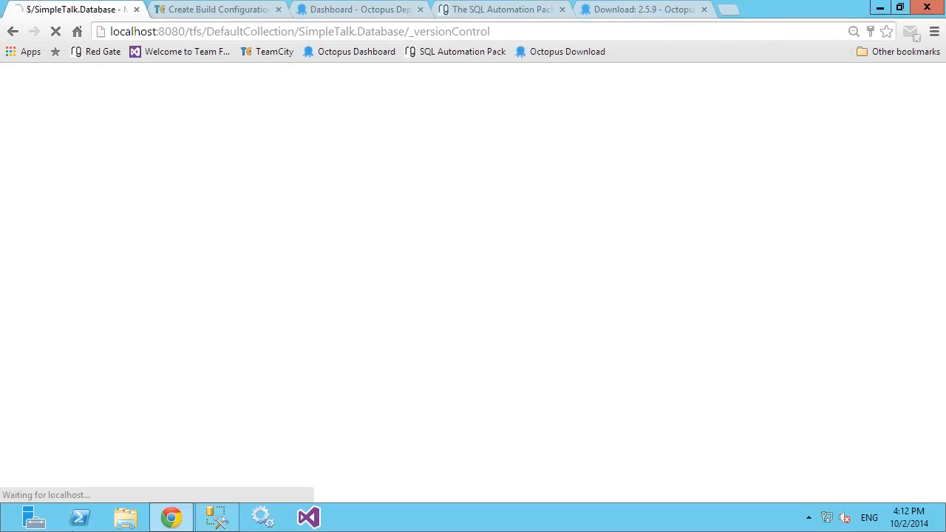
# Step: Switch to SQL Server Management Studio and examine the TFS collection URL and folder path the development database is linked to
pyautogui.click(217, 518)
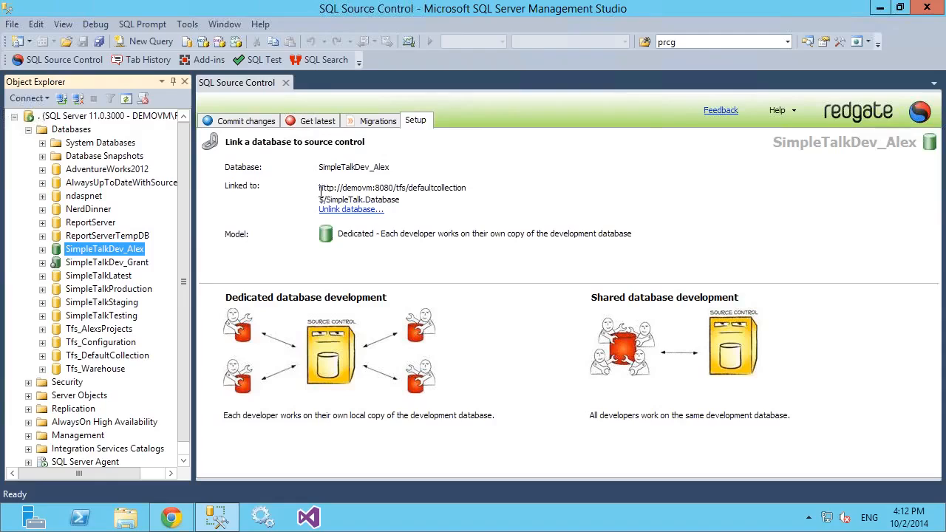
pyautogui.moveTo(320, 187); pyautogui.dragTo(461, 193)
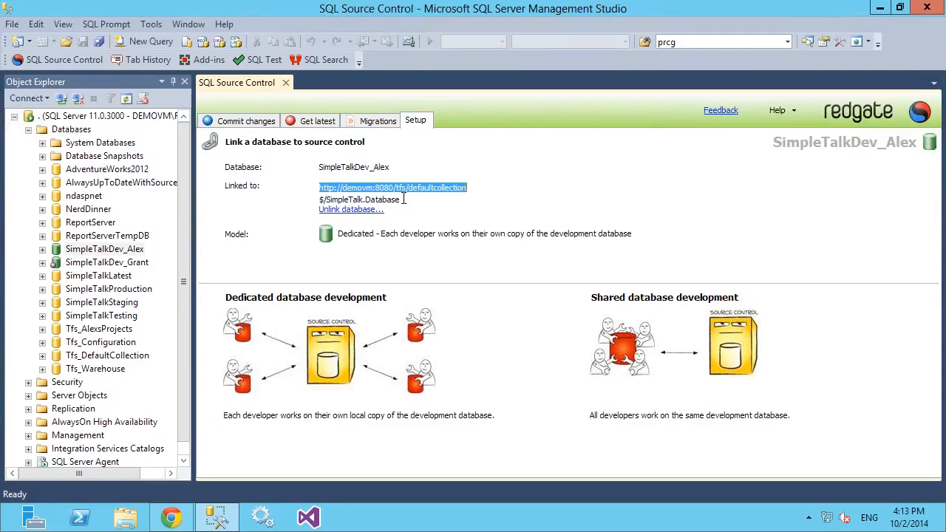
pyautogui.moveTo(404, 198); pyautogui.dragTo(320, 200)
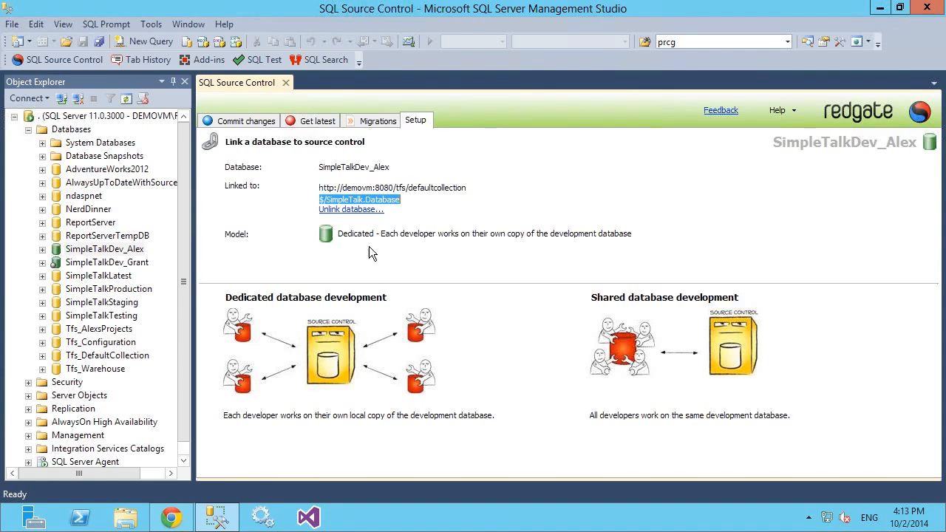
# Step: Return to TeamCity's version control settings and start a new attached VCS root of type Team Foundation Server
pyautogui.click(172, 520)
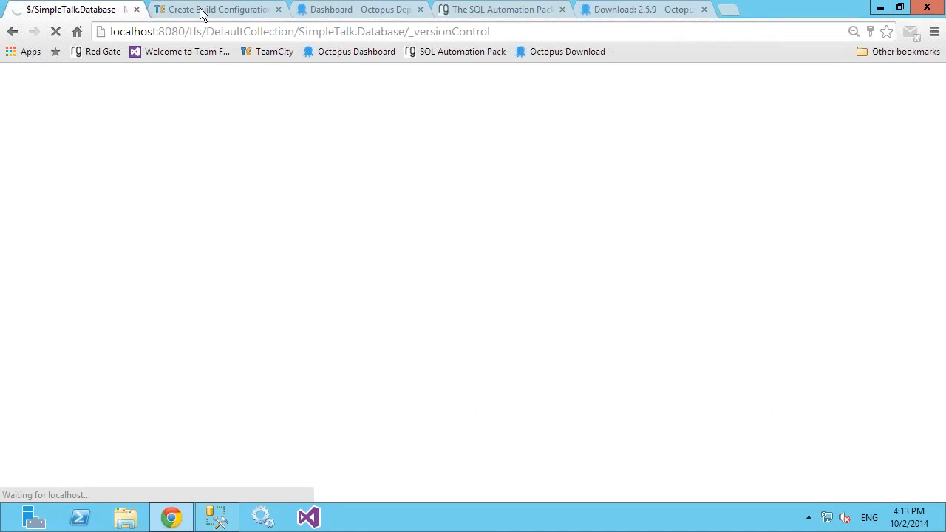
pyautogui.click(200, 10)
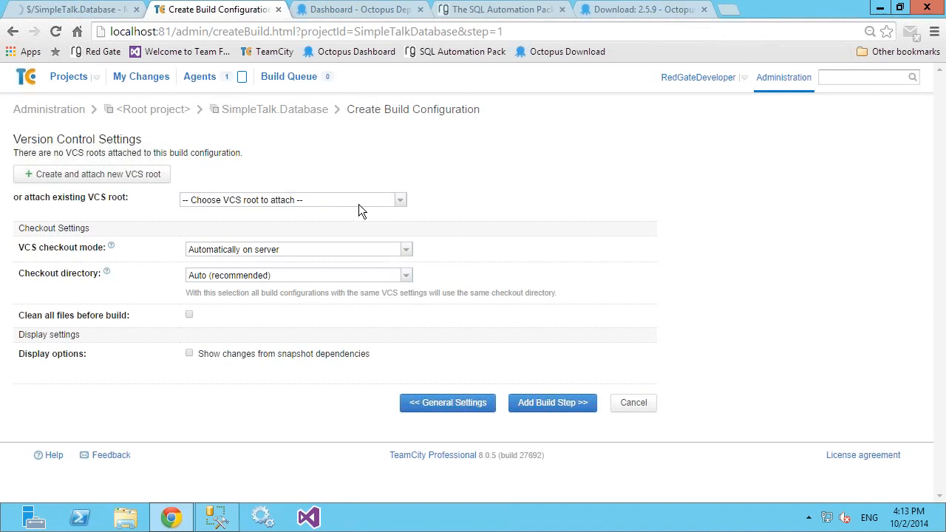
pyautogui.click(400, 200)
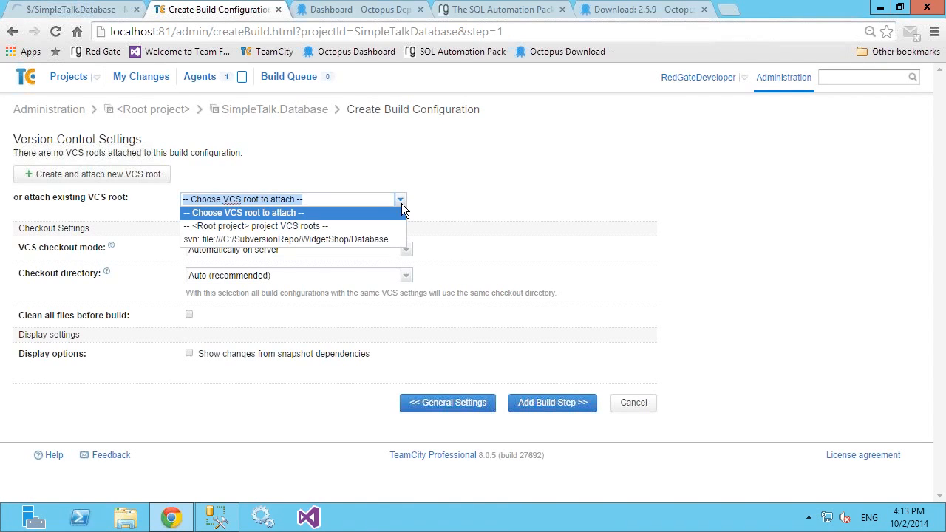
pyautogui.click(200, 240)
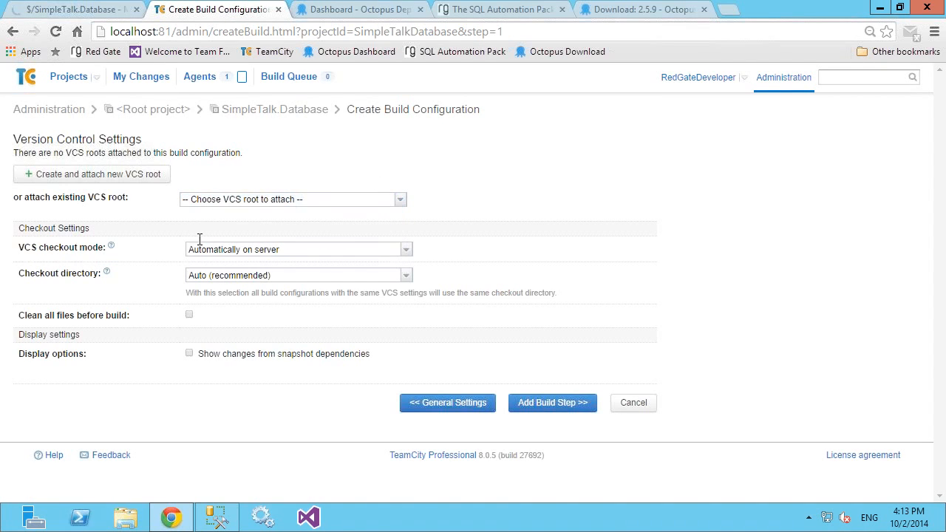
pyautogui.click(119, 175)
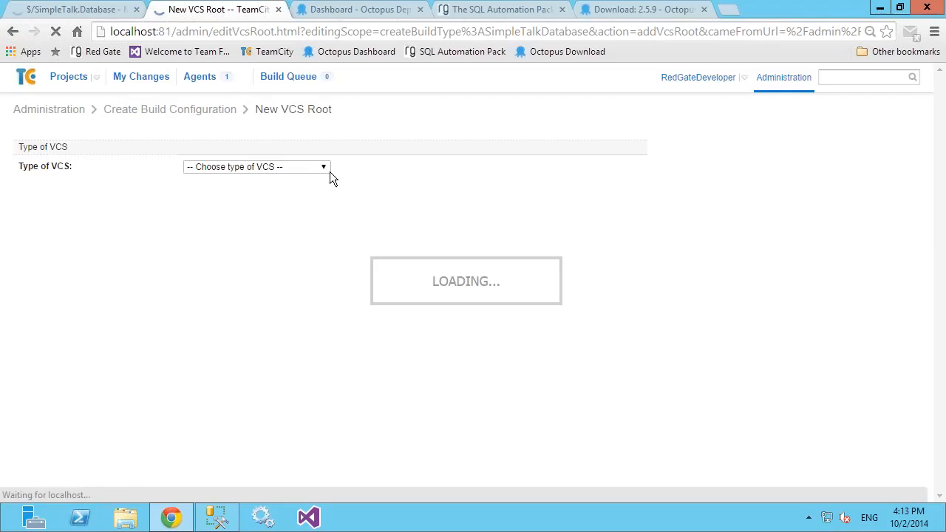
pyautogui.click(326, 169)
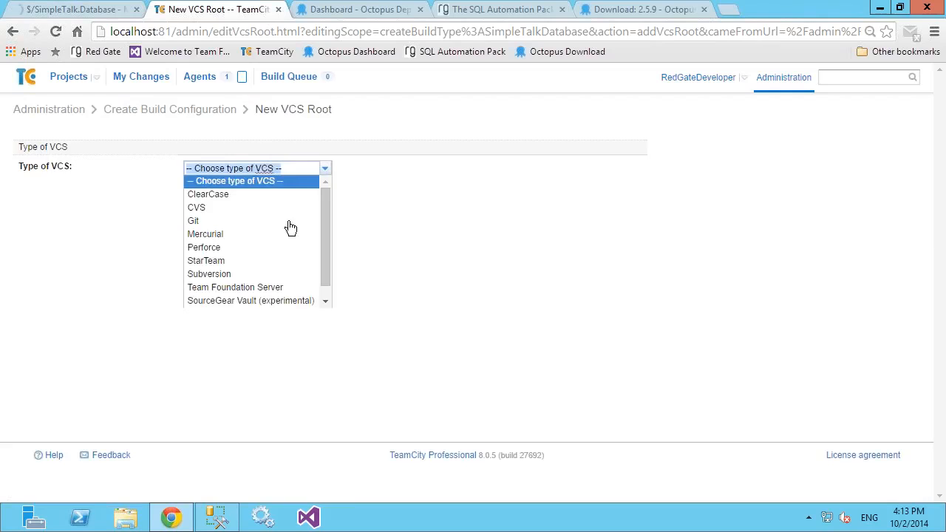
pyautogui.click(258, 286)
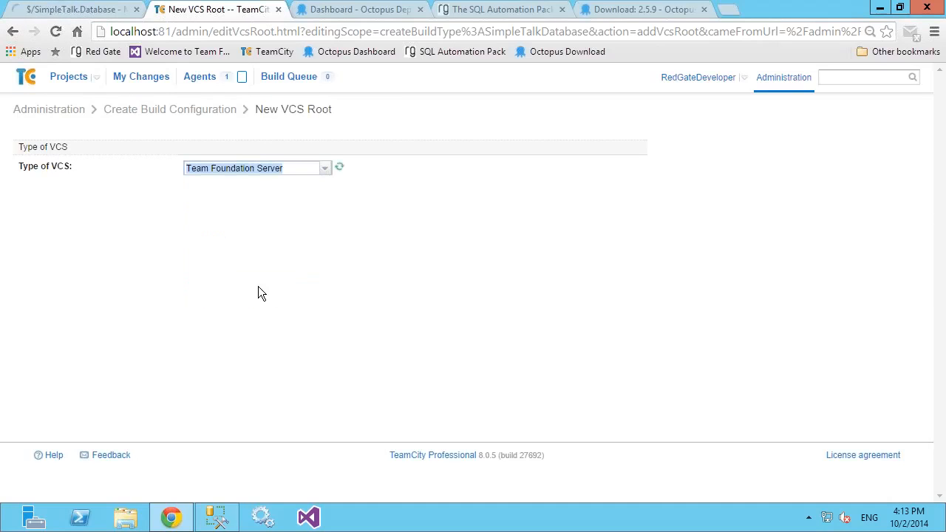
# Step: Set both the VCS root name and the VCS root ID to TFS
pyautogui.click(244, 226)
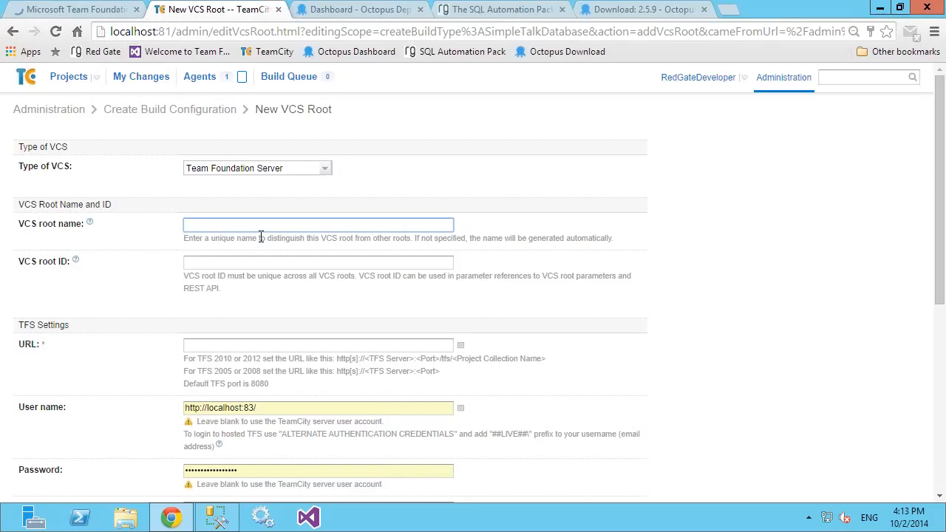
pyautogui.write('TFS')
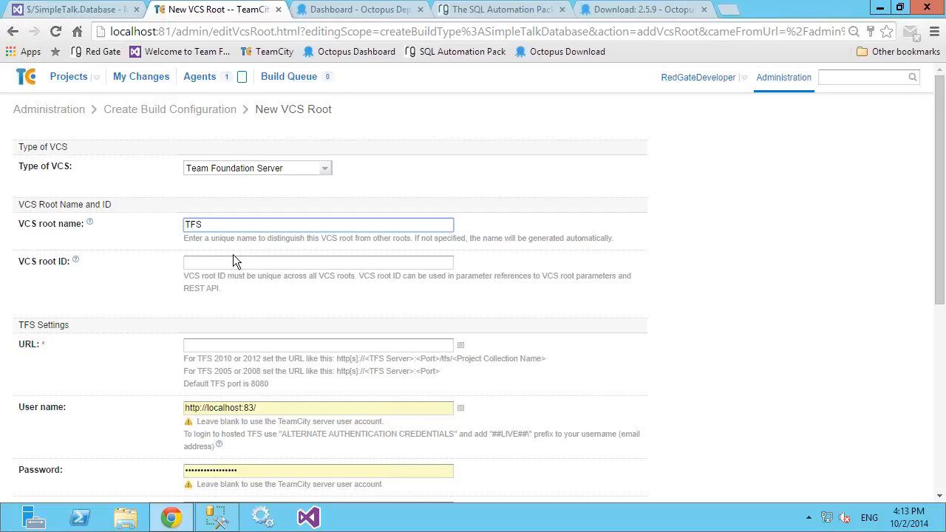
pyautogui.click(239, 255)
pyautogui.write('TFS')
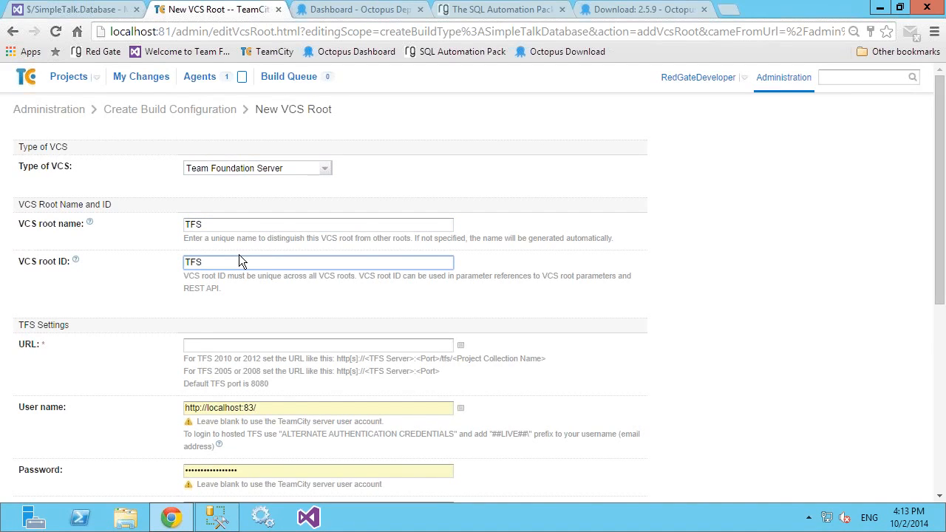
pyautogui.click(202, 346)
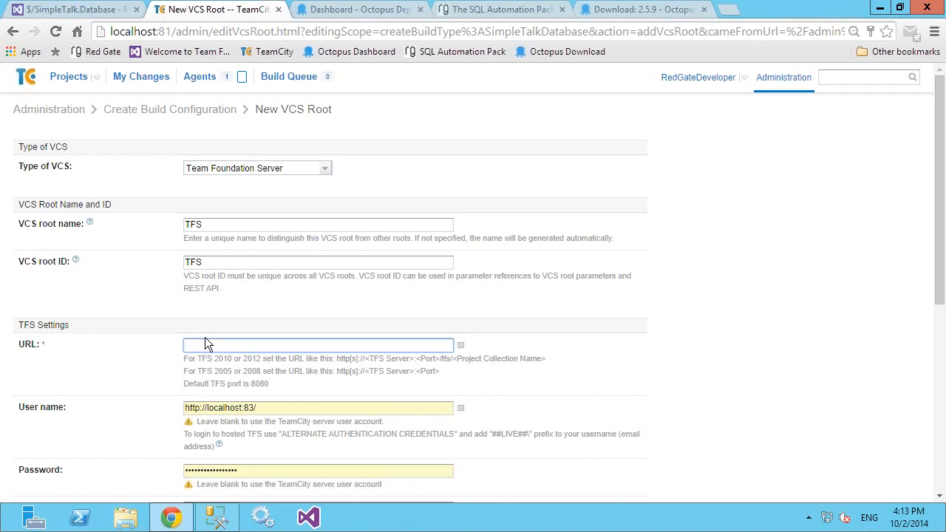
pyautogui.click(101, 11)
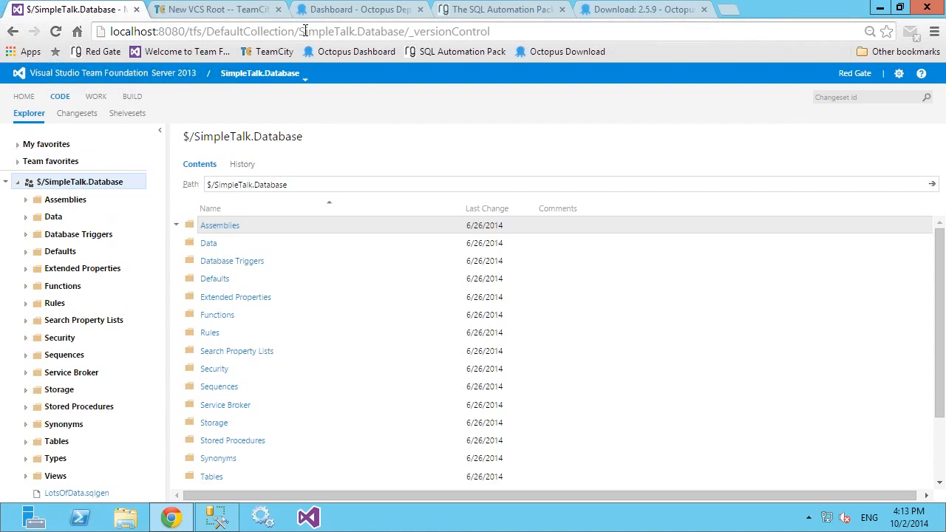
pyautogui.click(222, 11)
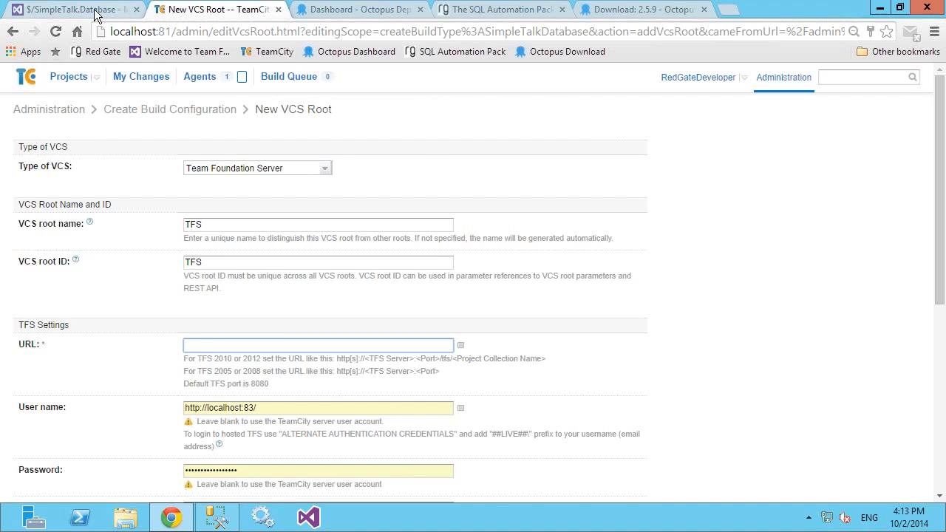
pyautogui.moveTo(295, 33); pyautogui.dragTo(111, 37)
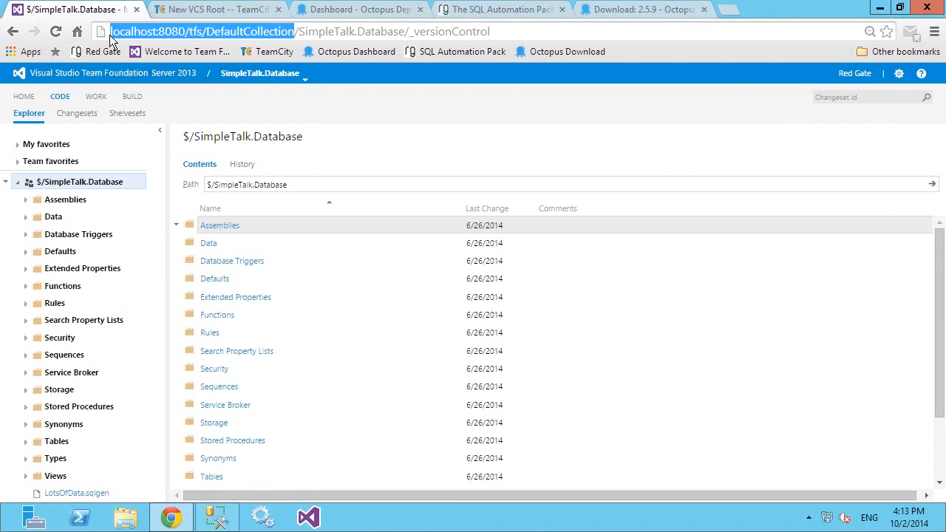
pyautogui.click(237, 11)
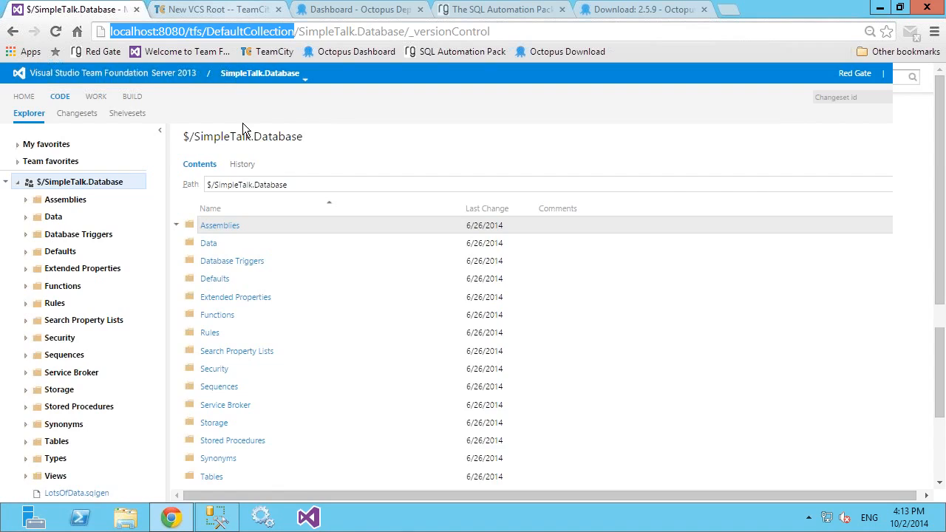
pyautogui.write('http://localhost:8080/tfs/DefaultCollection')
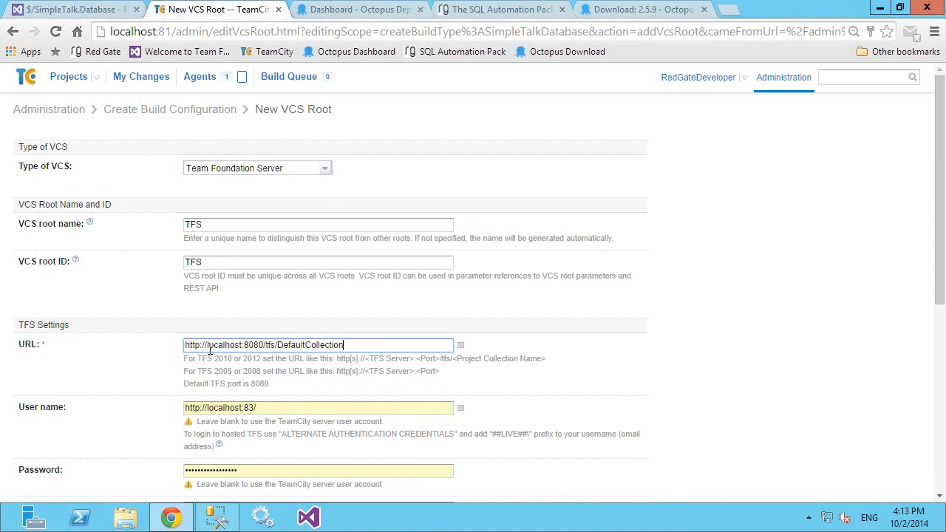
pyautogui.click(306, 373)
# Step: Replace the prefilled TFS credentials with the user name DEMOVM\RedGate and enter the account password
pyautogui.scroll(-3, 306, 373)
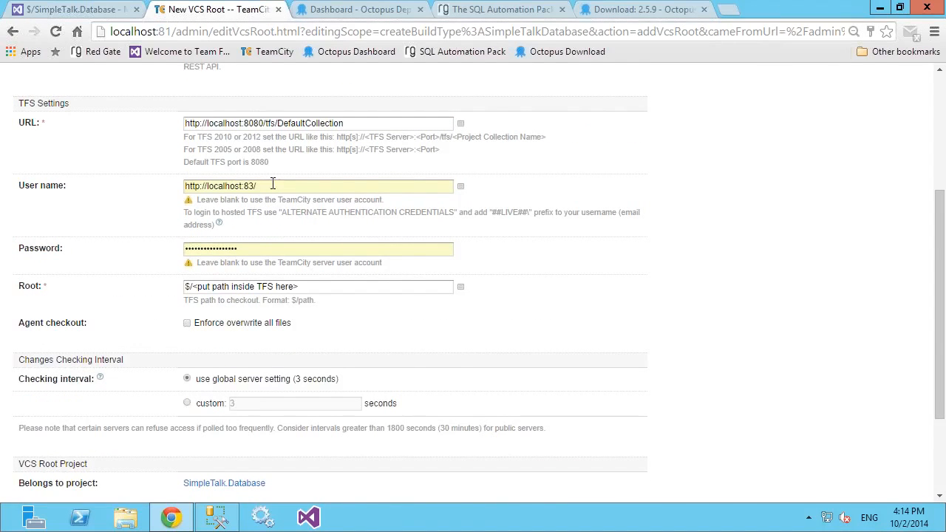
pyautogui.moveTo(270, 185); pyautogui.dragTo(158, 185)
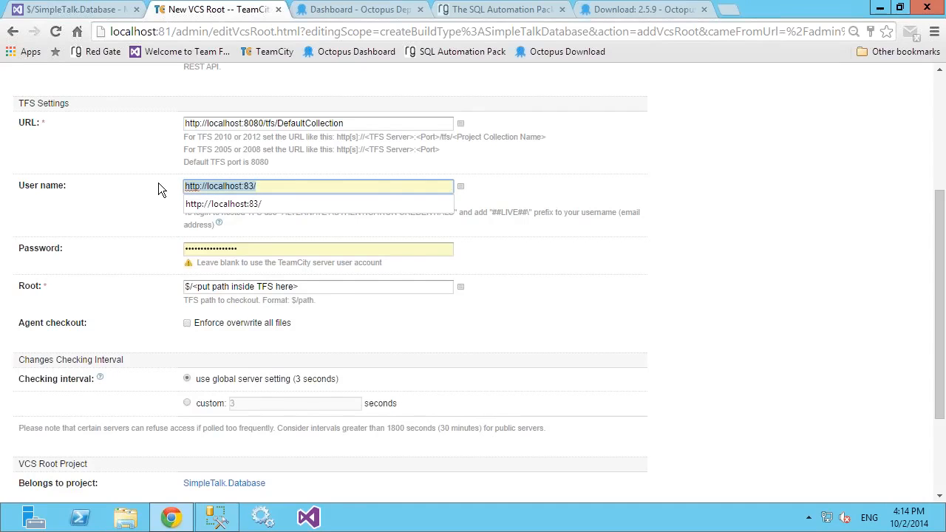
pyautogui.write('DEMO\\')
pyautogui.press('BackSpace')
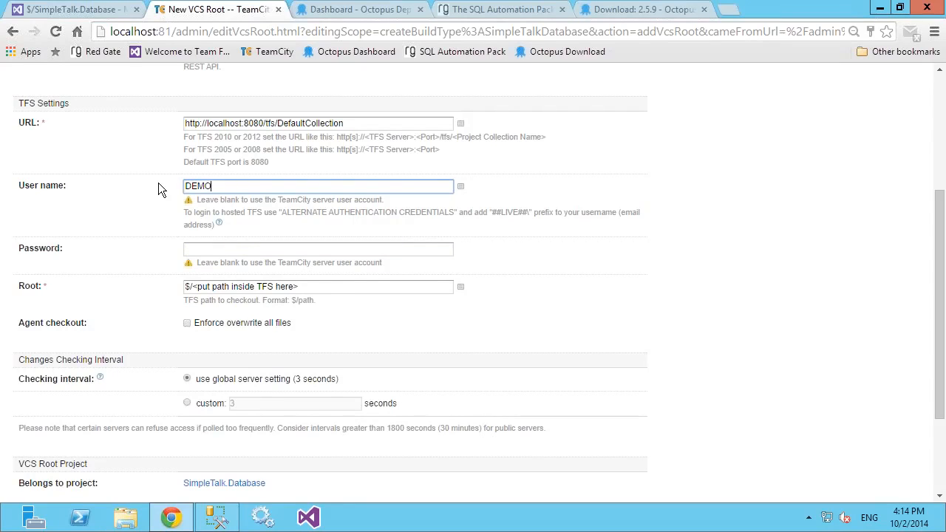
pyautogui.write('\\RedGate')
pyautogui.click(227, 250)
pyautogui.write('********')
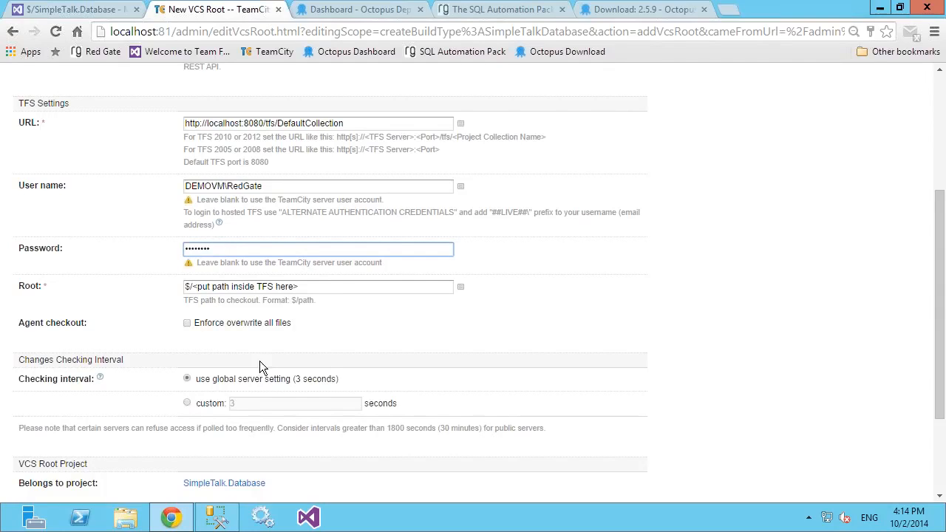
# Step: Copy the path from the TFS code explorer and set the VCS root's checkout path to $/SimpleTalk.Database
pyautogui.moveTo(304, 288); pyautogui.dragTo(193, 287)
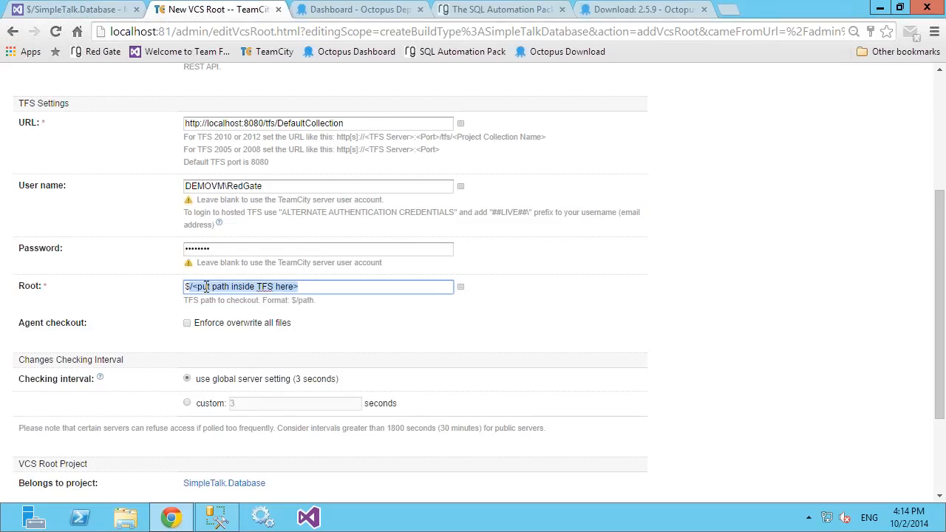
pyautogui.click(74, 9)
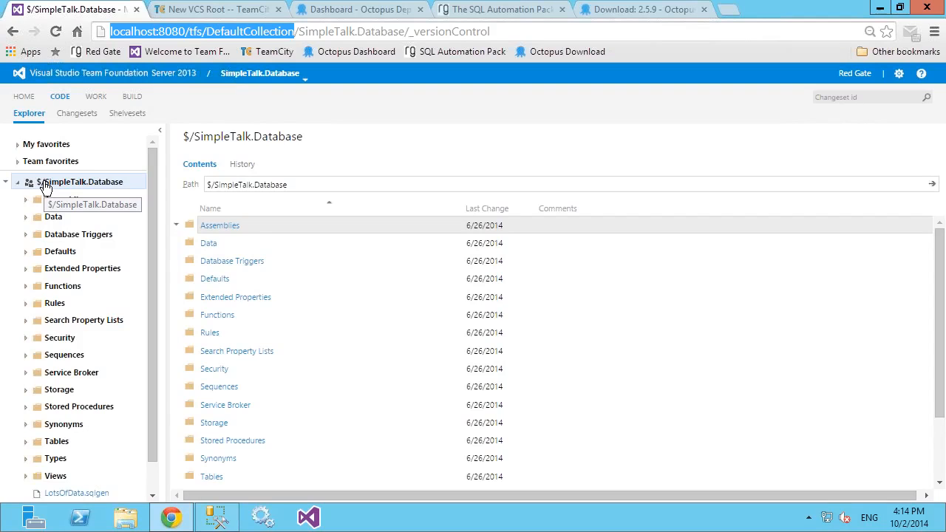
pyautogui.click(301, 185)
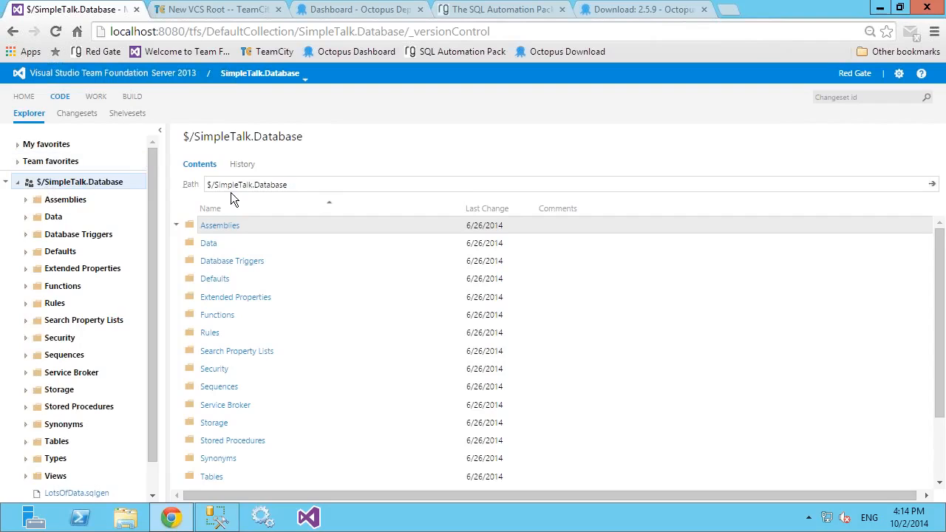
pyautogui.hotkey('shift', 'Left')
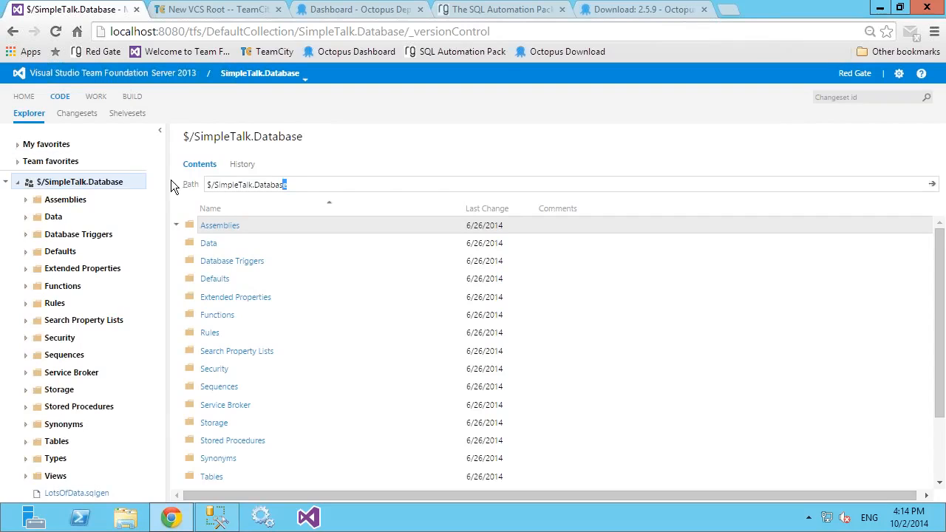
pyautogui.hotkey('shift', 'Home')
pyautogui.hotkey('ctrl', 'c')
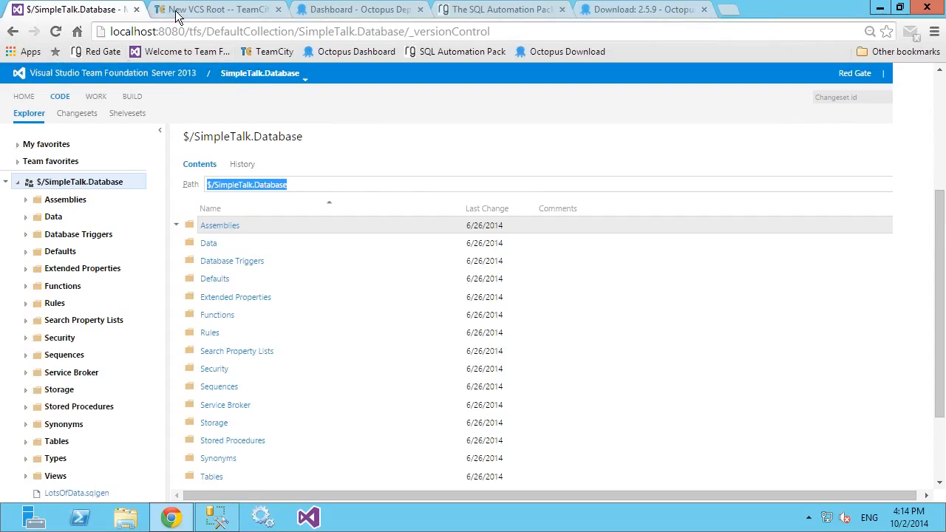
pyautogui.click(177, 11)
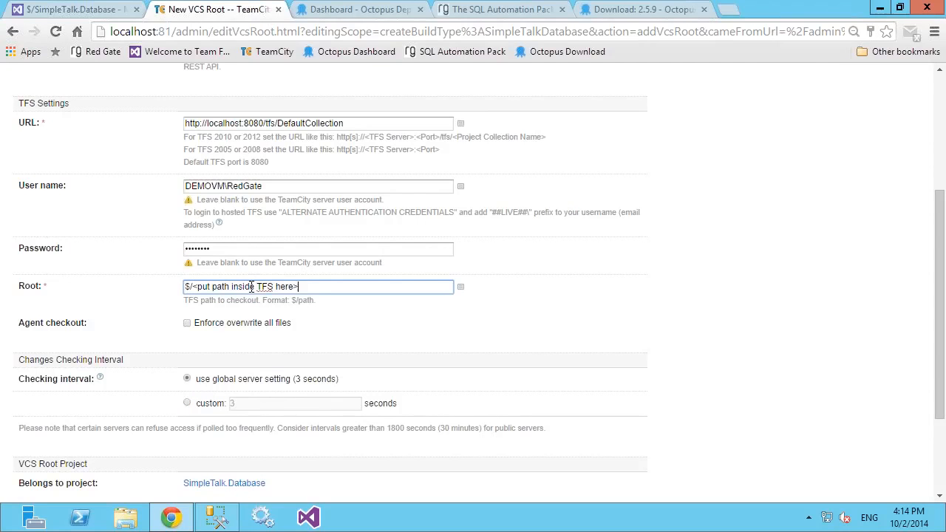
pyautogui.hotkey('shift', 'Home')
pyautogui.hotkey('ctrl', 'v')
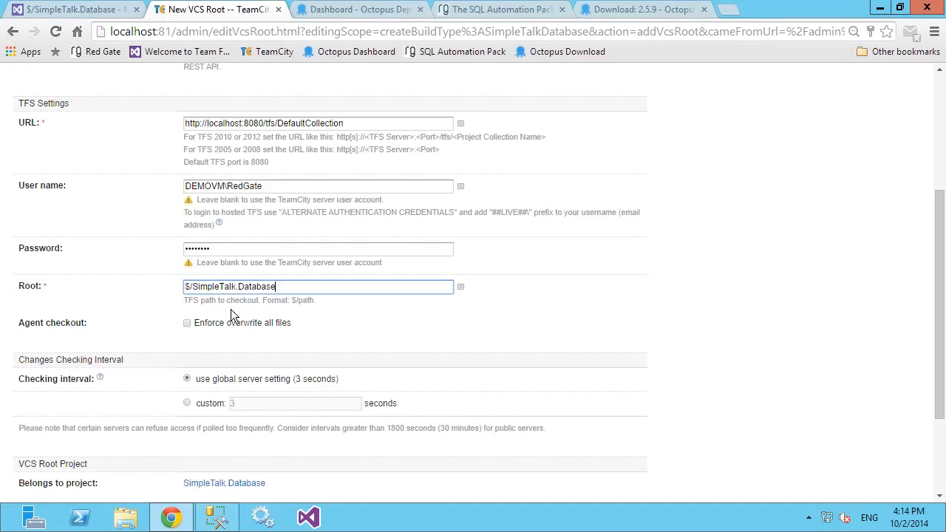
pyautogui.click(309, 331)
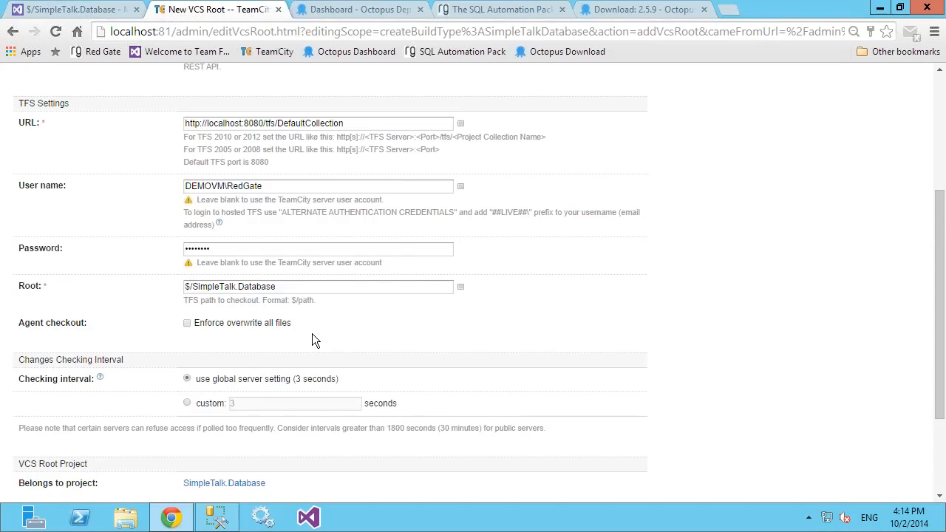
pyautogui.scroll(-1, 312, 336)
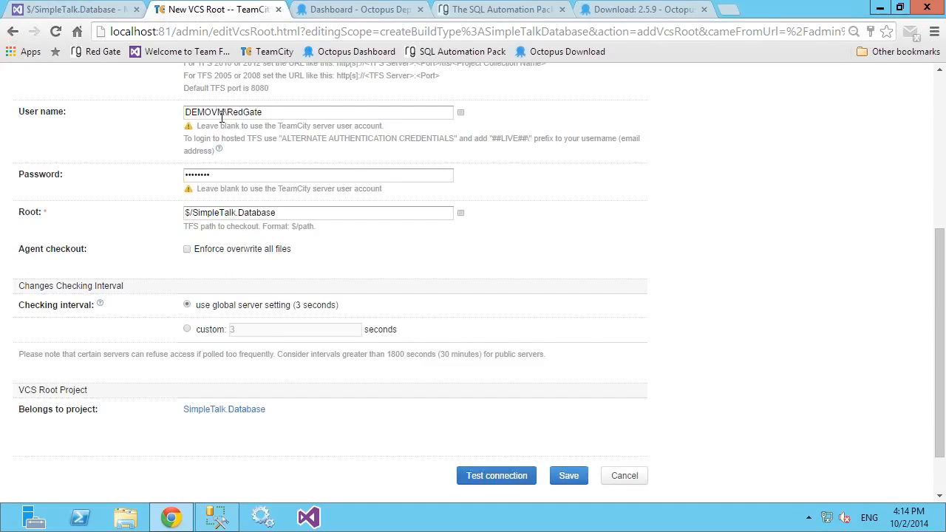
# Step: Test the TFS connection and save the VCS root, storing its password in the browser
pyautogui.click(526, 478)
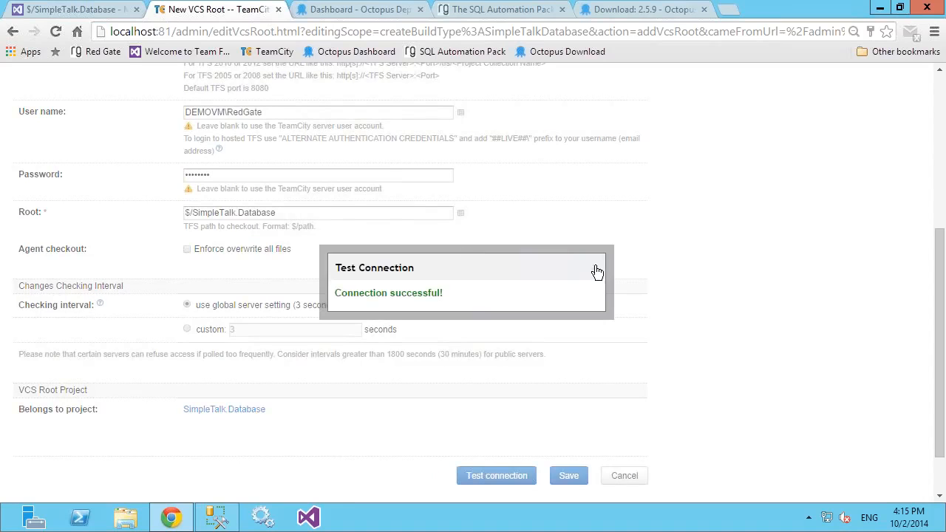
pyautogui.click(591, 273)
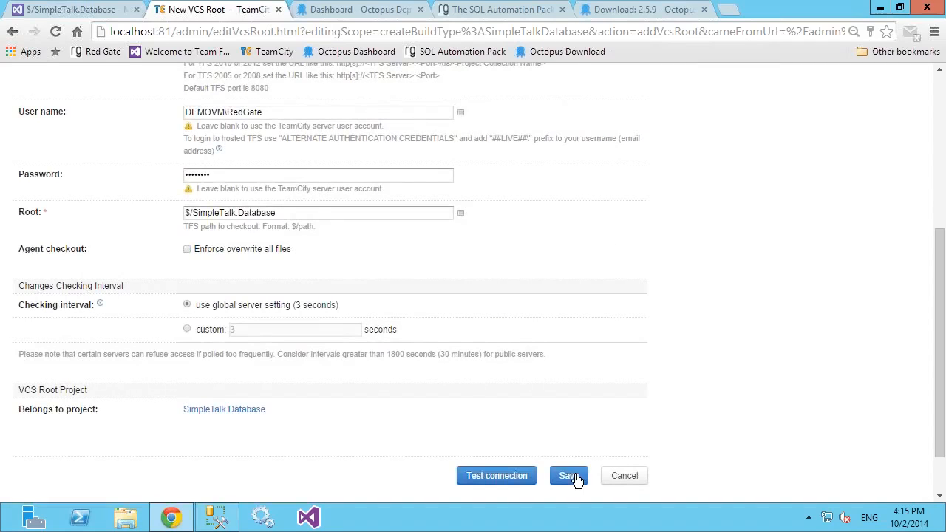
pyautogui.click(569, 475)
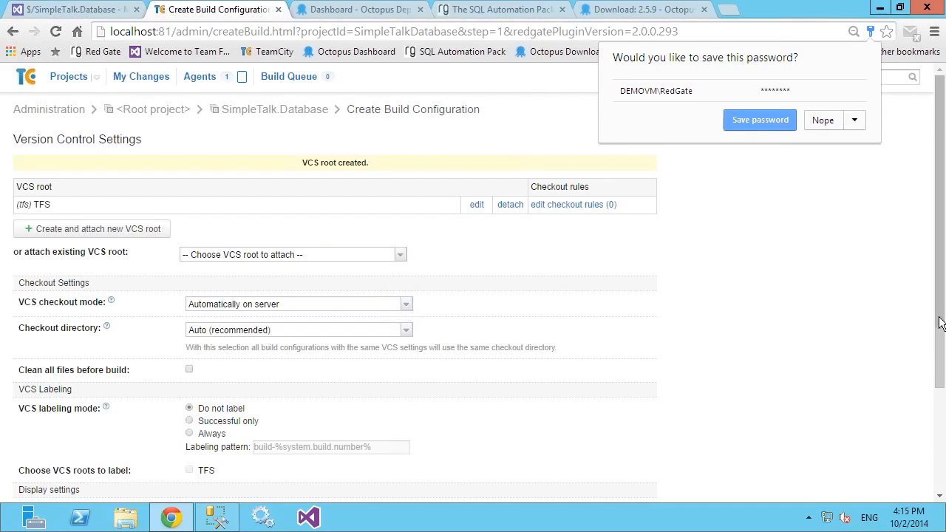
pyautogui.click(759, 125)
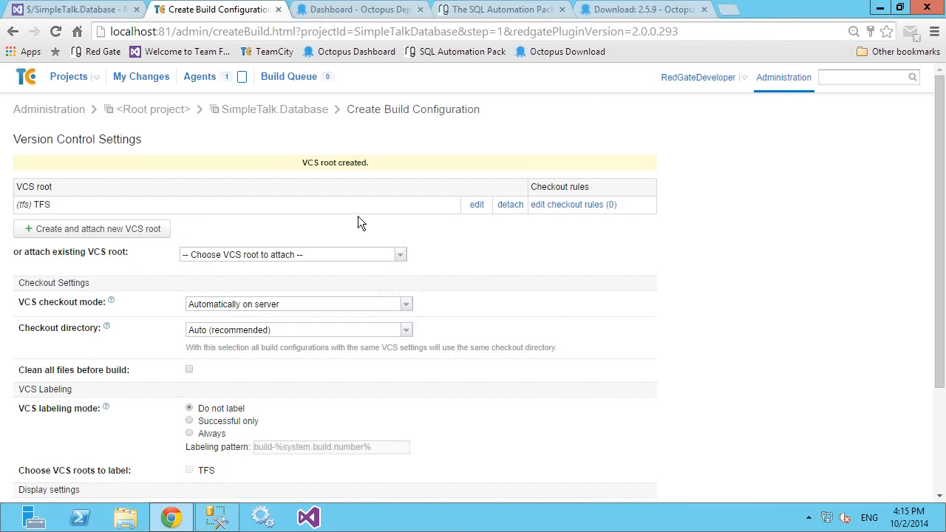
# Step: Switch to PowerPoint, review the slide listing the 7 pipeline steps, and return to TeamCity
pyautogui.moveTo(459, 3)
pyautogui.click(623, 9)
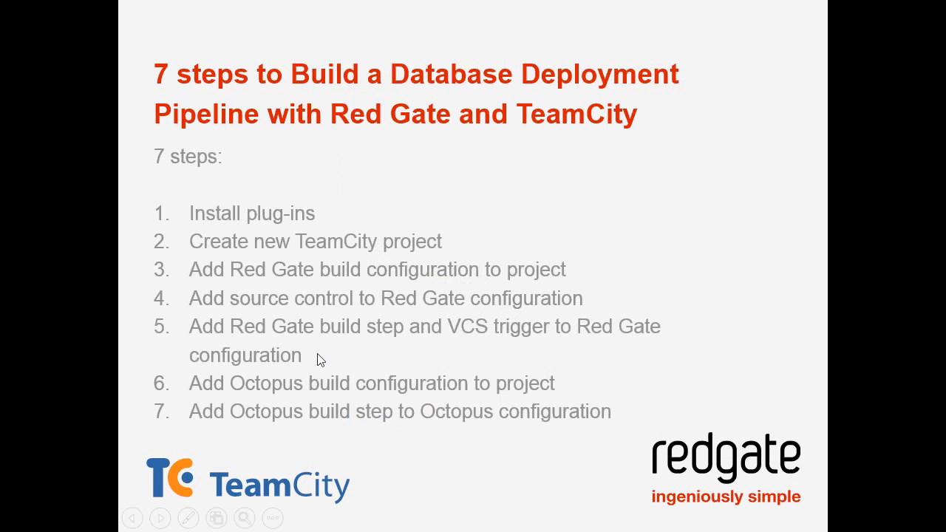
pyautogui.click(321, 353)
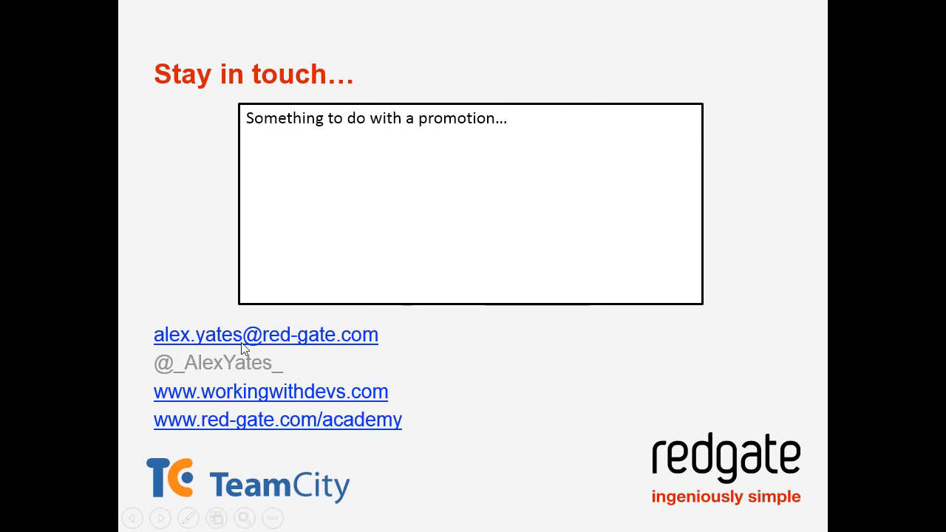
pyautogui.press('Left')
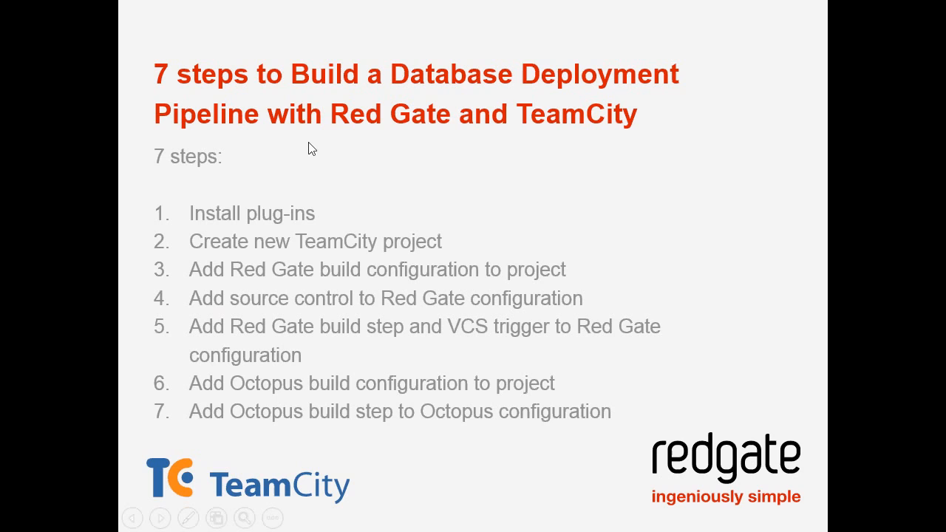
pyautogui.press('Escape')
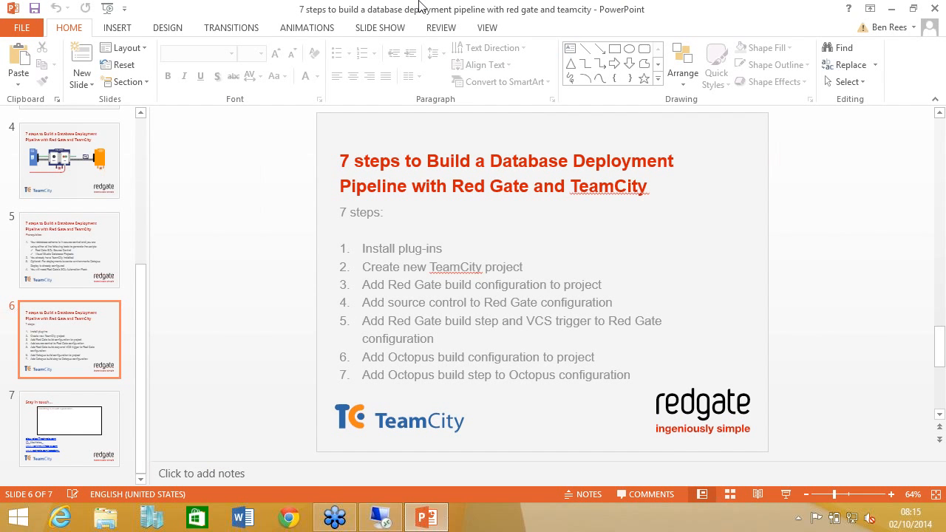
pyautogui.click(389, 519)
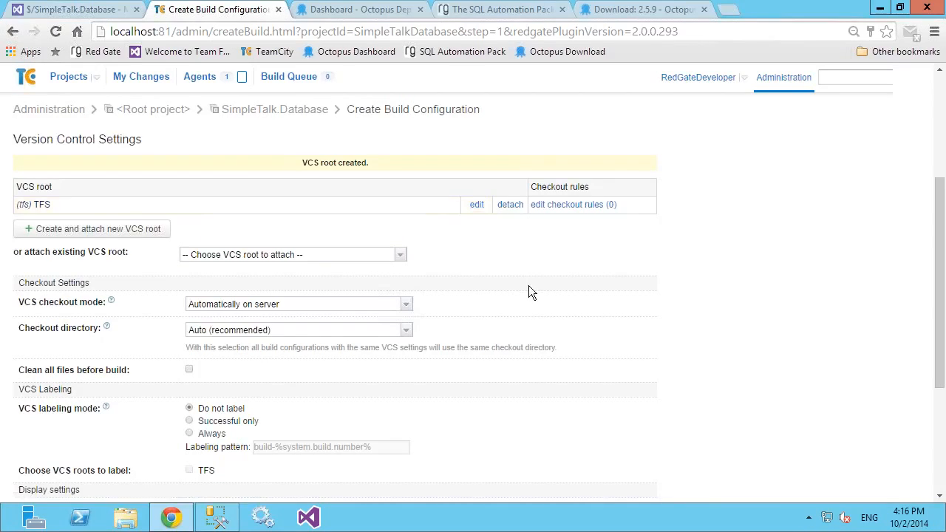
# Step: Continue from the version control settings to the new build step and set its runner type to Red Gate SQL CI Build
pyautogui.scroll(-3, 528, 288)
pyautogui.click(552, 418)
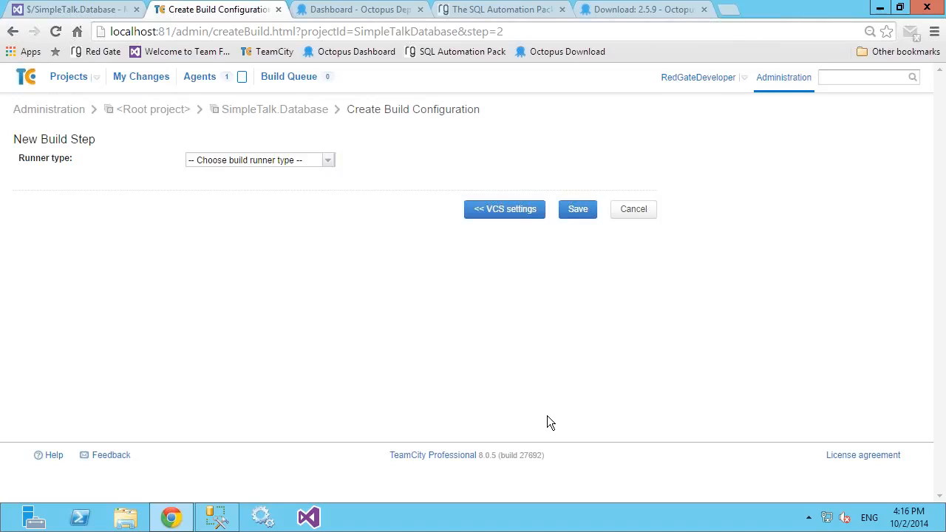
pyautogui.click(329, 162)
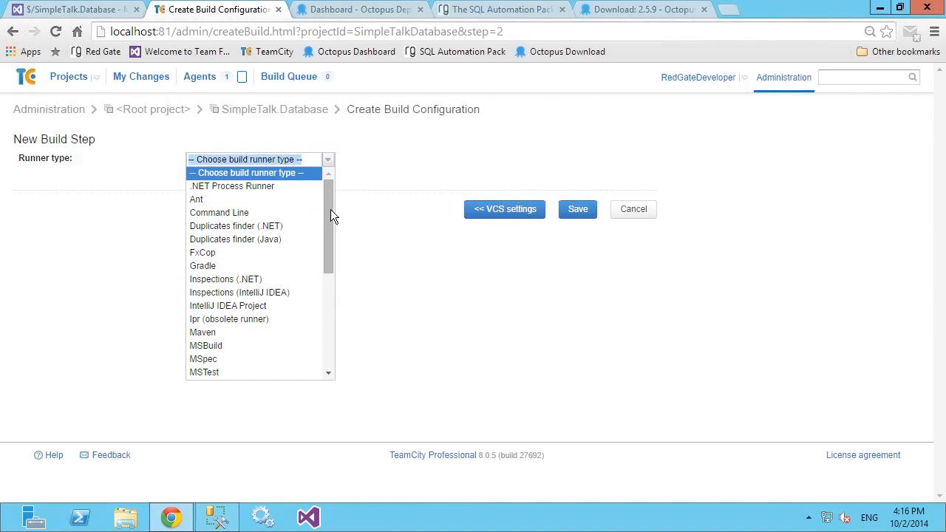
pyautogui.moveTo(329, 283); pyautogui.dragTo(327, 360)
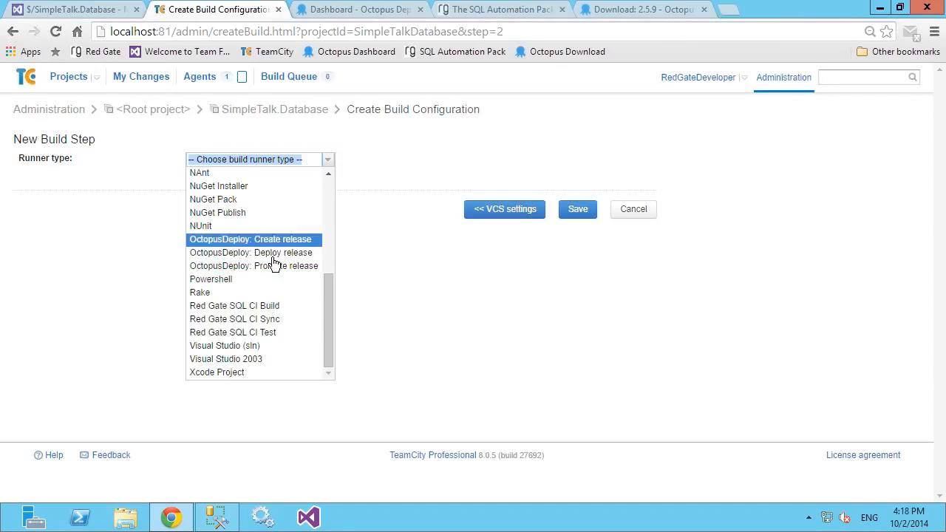
pyautogui.click(264, 309)
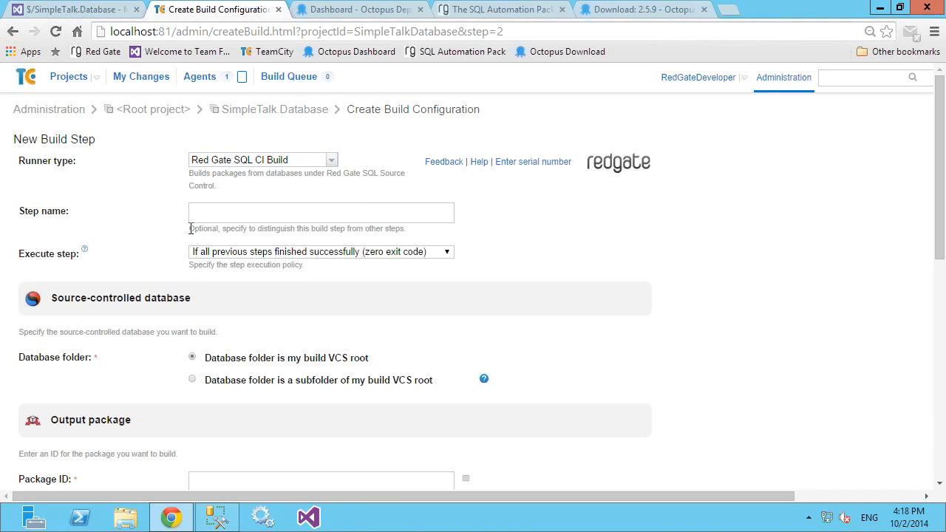
# Step: Examine the build step's settings and its subfolder option, keeping the database folder set to the build VCS root
pyautogui.scroll(-5, 135, 173)
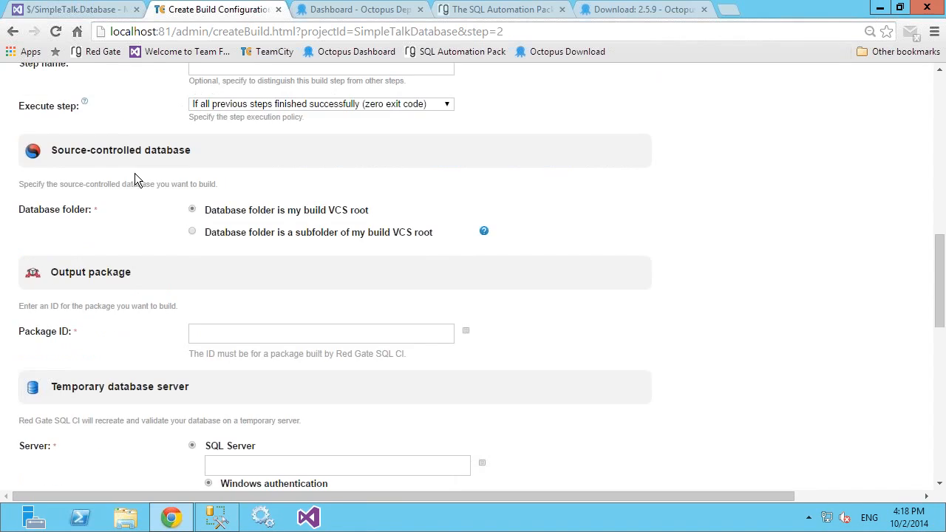
pyautogui.scroll(1, 153, 175)
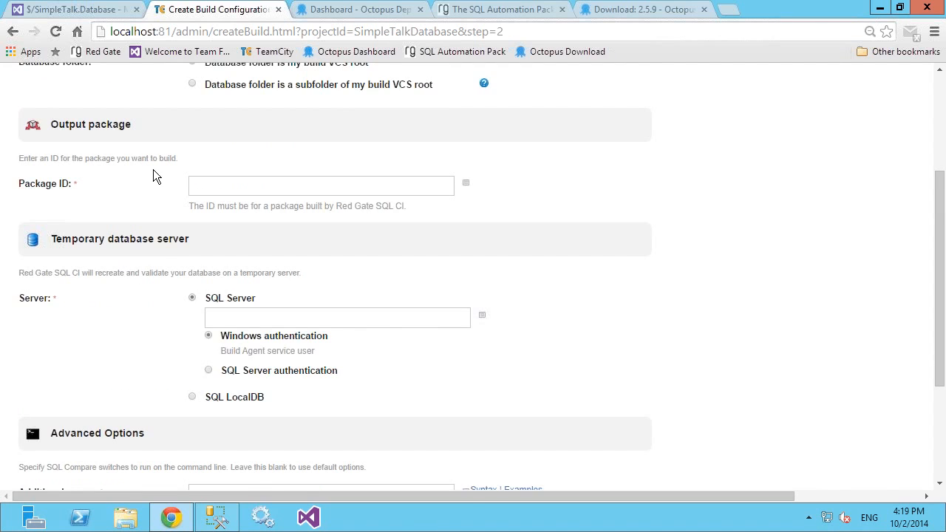
pyautogui.scroll(2, 154, 175)
pyautogui.scroll(1, 205, 142)
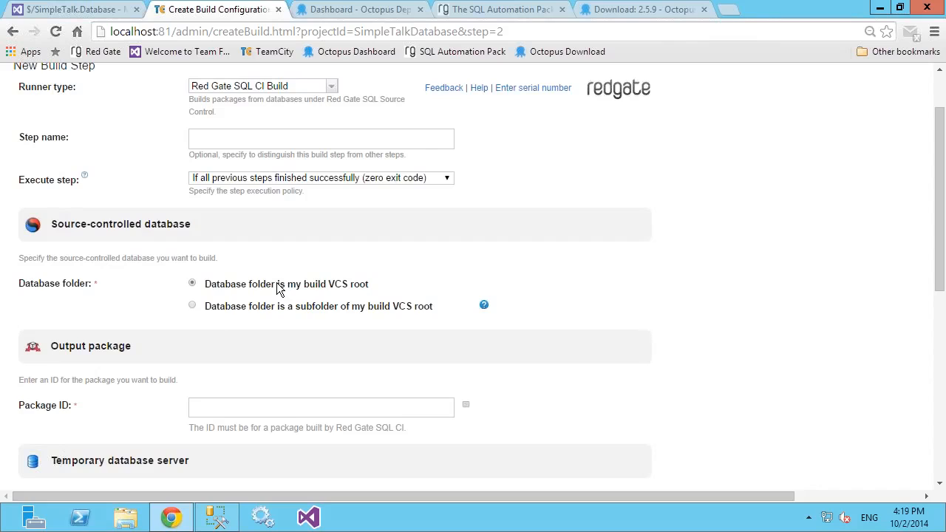
pyautogui.click(192, 307)
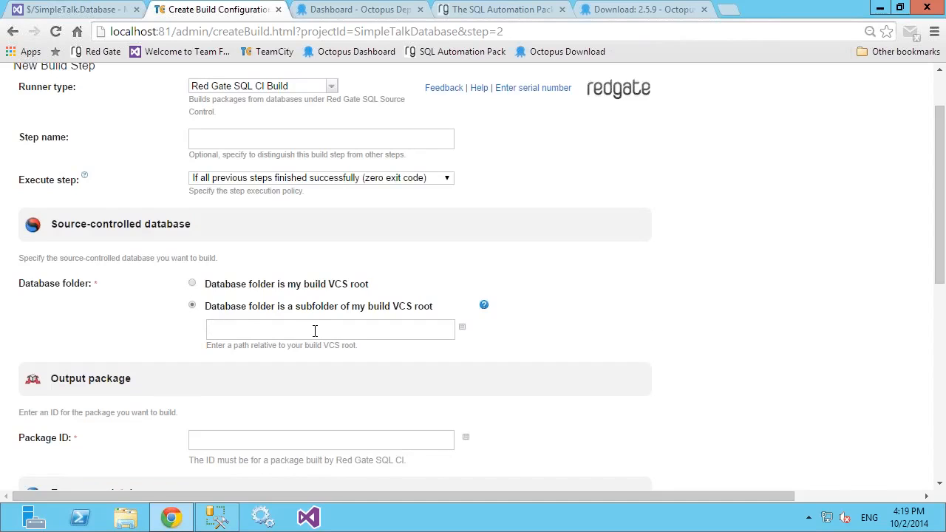
pyautogui.click(193, 288)
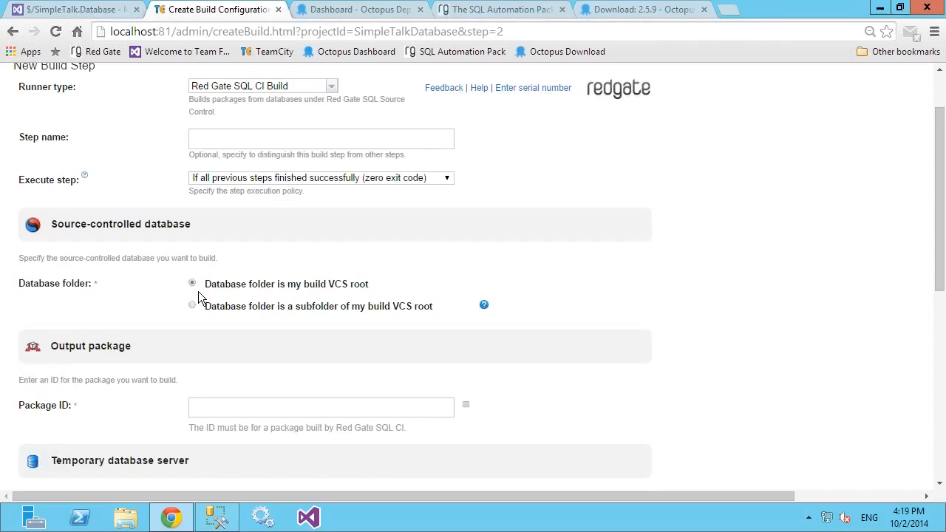
# Step: Set the output package ID to SimpleTalk.JetBrains
pyautogui.click(227, 409)
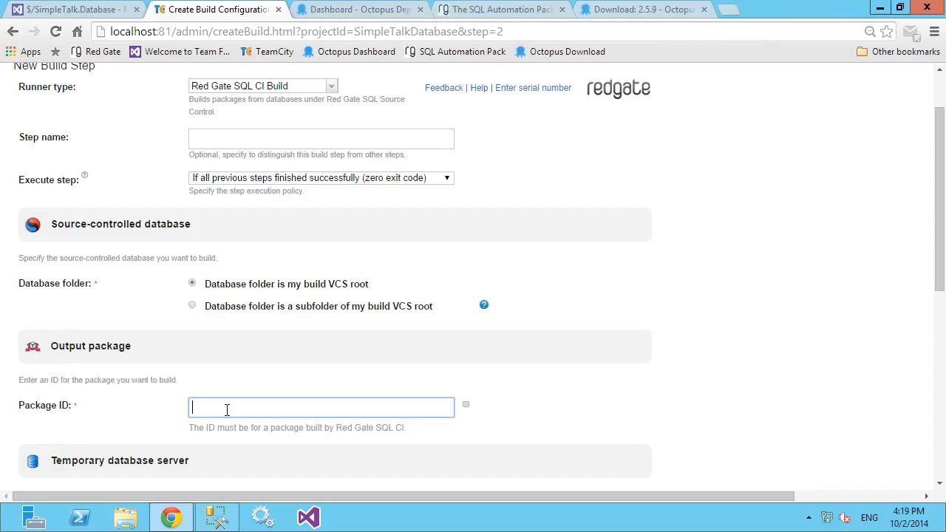
pyautogui.write('SimpleTalk.JetBrains')
pyautogui.click(567, 411)
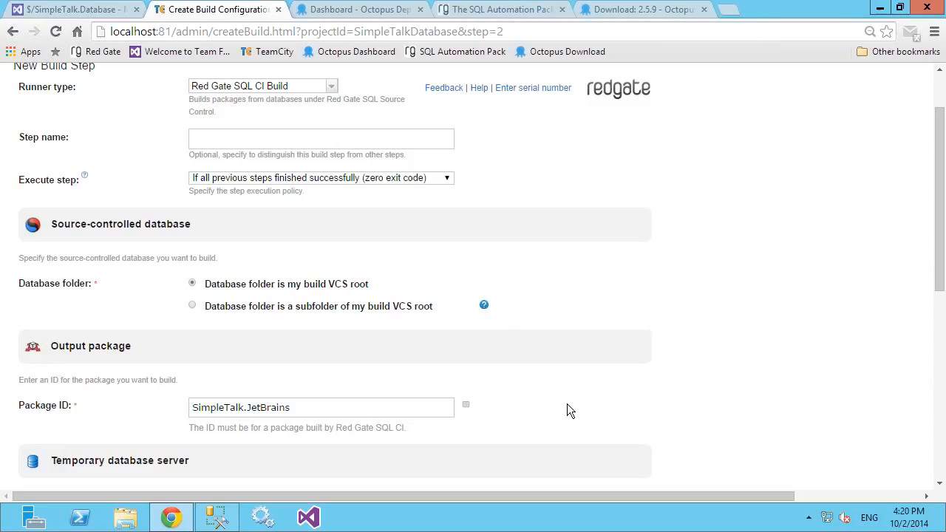
# Step: Compare the SQL Server authentication options and set the temporary database server to SQL LocalDB
pyautogui.scroll(-3, 370, 288)
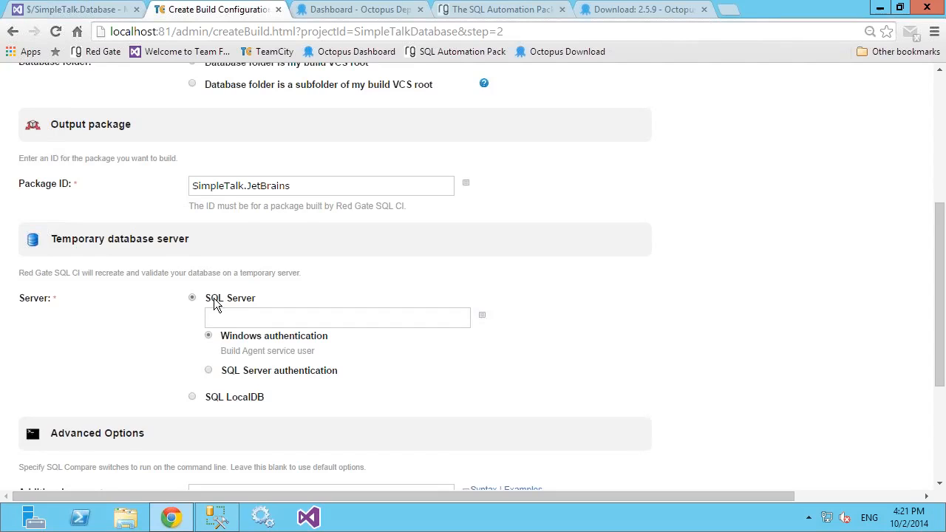
pyautogui.click(222, 316)
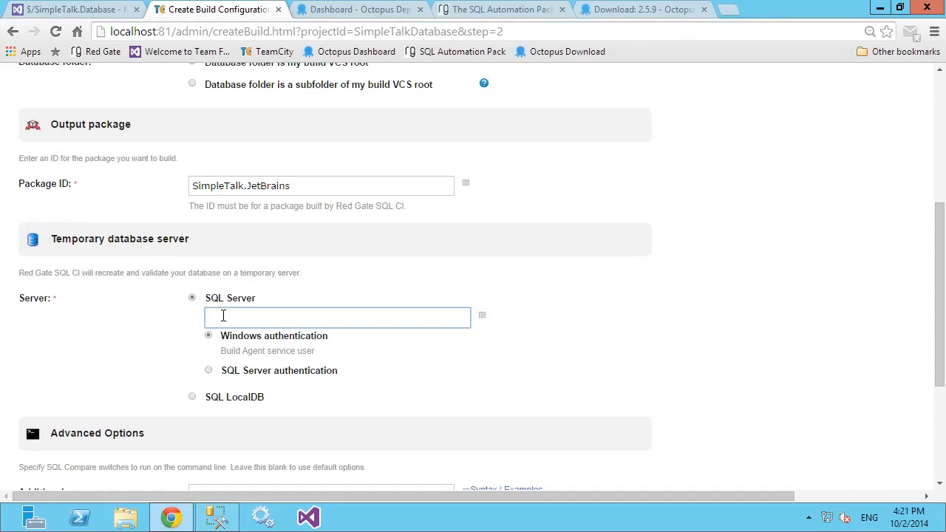
pyautogui.click(210, 371)
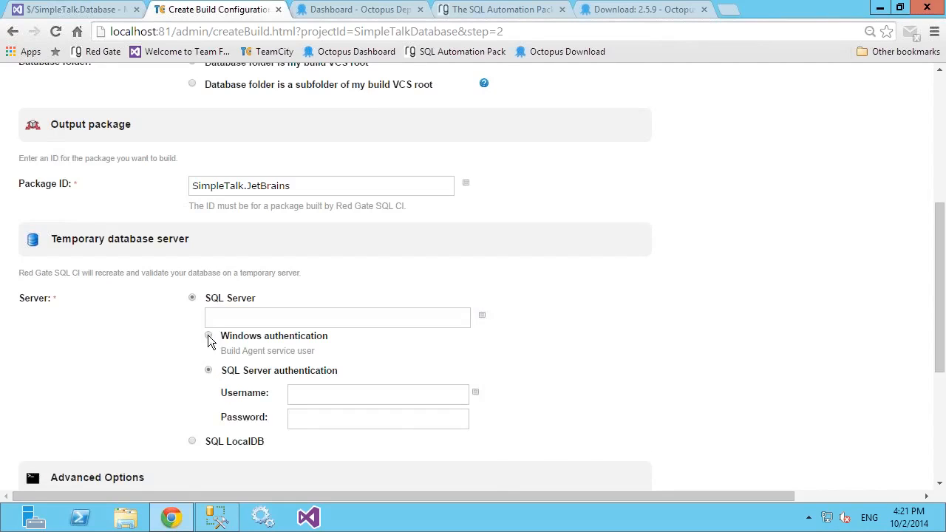
pyautogui.click(208, 336)
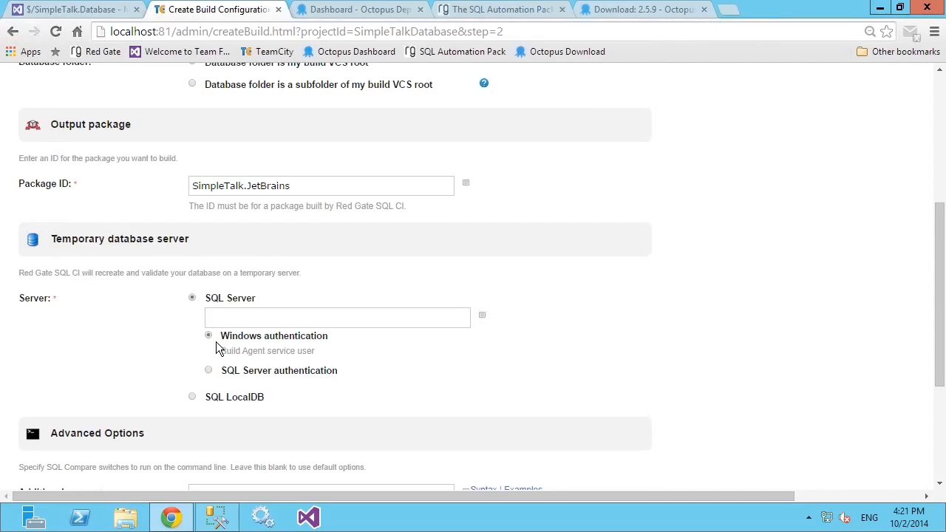
pyautogui.click(192, 398)
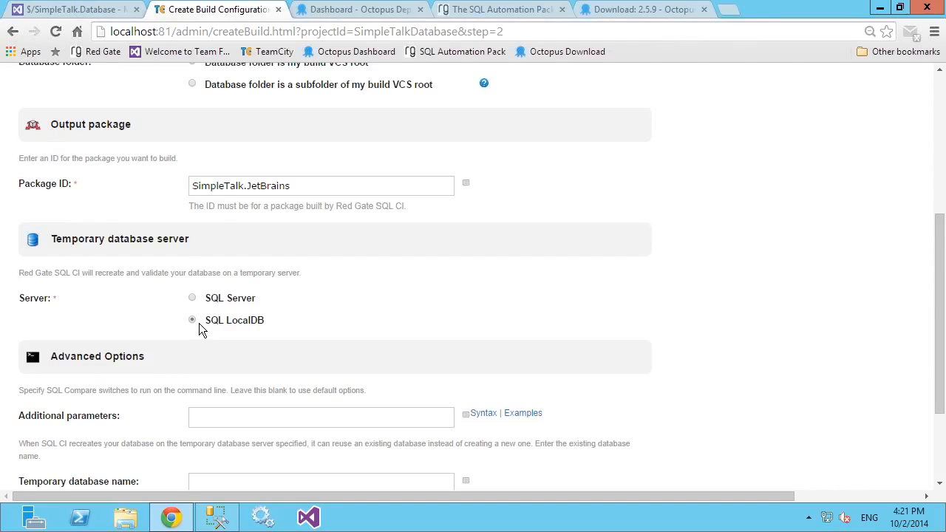
pyautogui.scroll(-1, 199, 322)
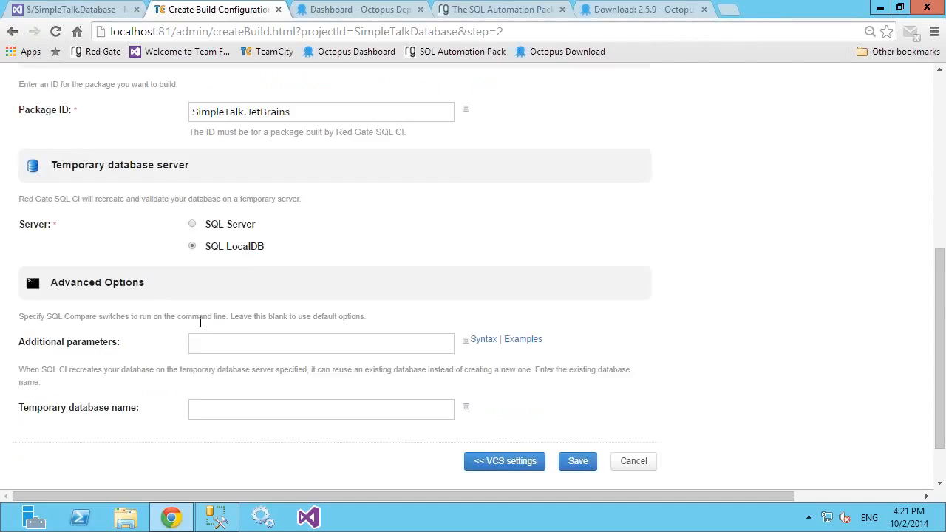
pyautogui.click(223, 407)
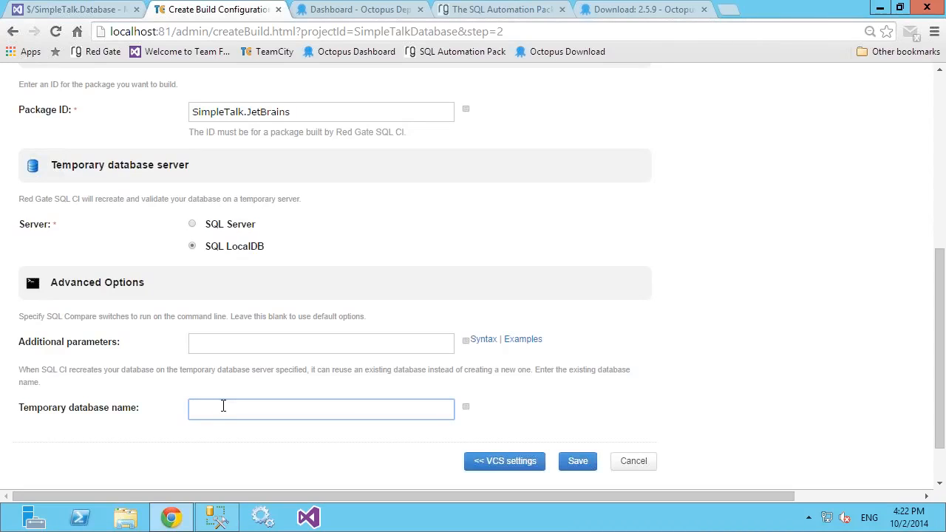
pyautogui.click(193, 248)
# Step: Review the Red Gate SQL CI Build settings and save the build step
pyautogui.scroll(4, 241, 196)
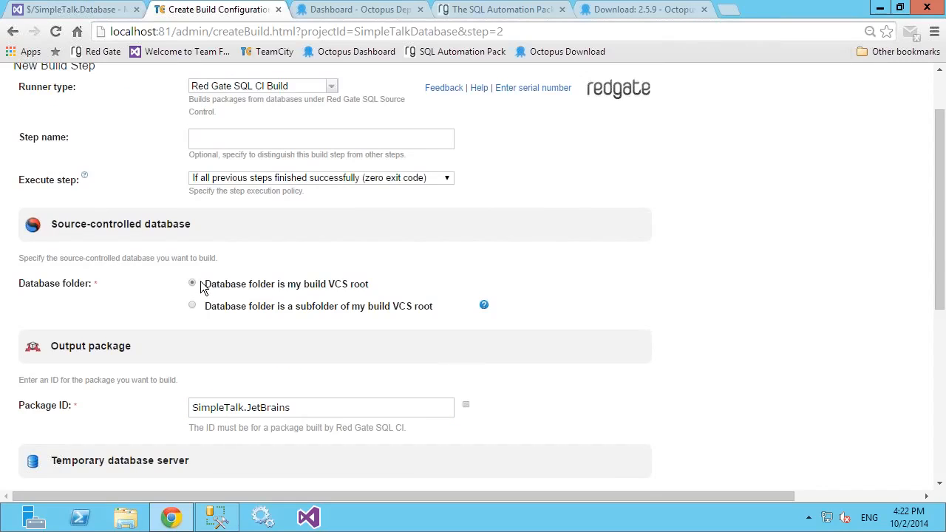
pyautogui.scroll(-1, 203, 288)
pyautogui.scroll(-1, 201, 281)
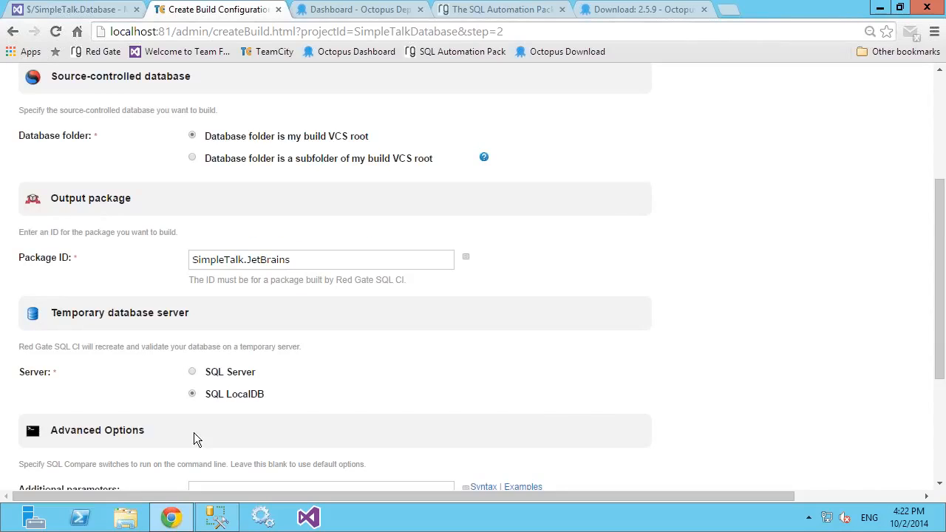
pyautogui.scroll(-1, 507, 433)
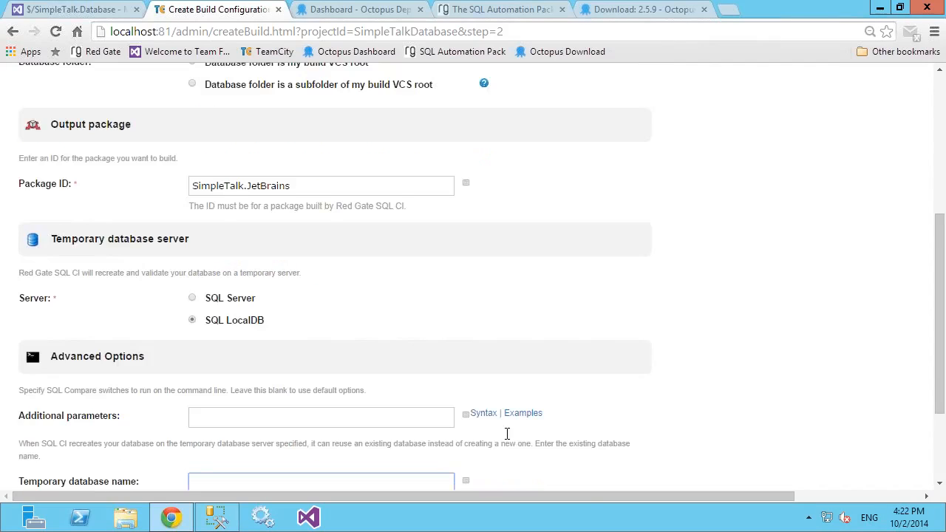
pyautogui.scroll(-1, 518, 451)
pyautogui.click(583, 465)
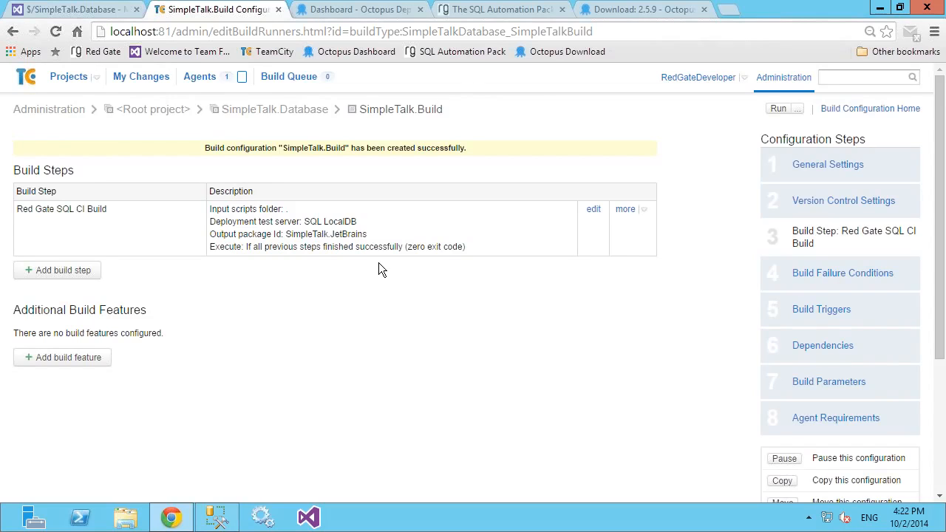
# Step: Add a VCS Trigger with default settings to the SimpleTalk.Build configuration
pyautogui.click(806, 310)
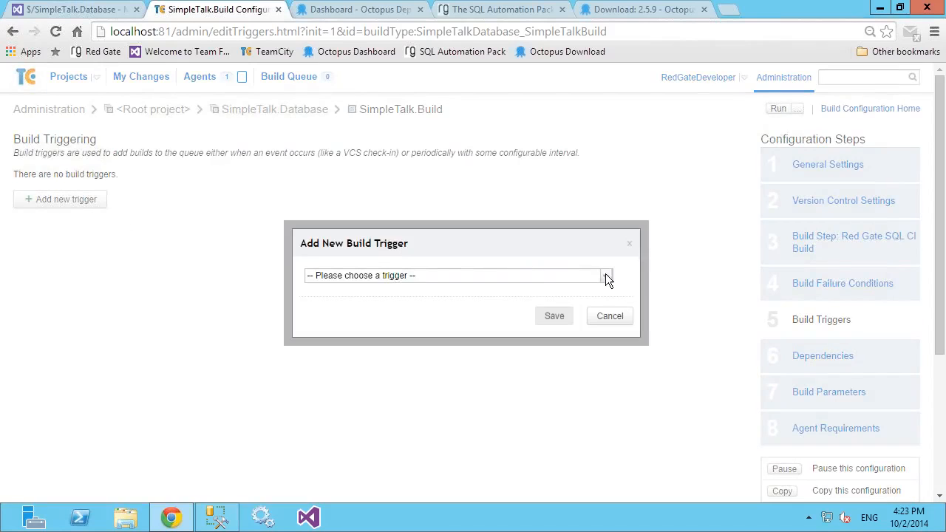
pyautogui.click(605, 275)
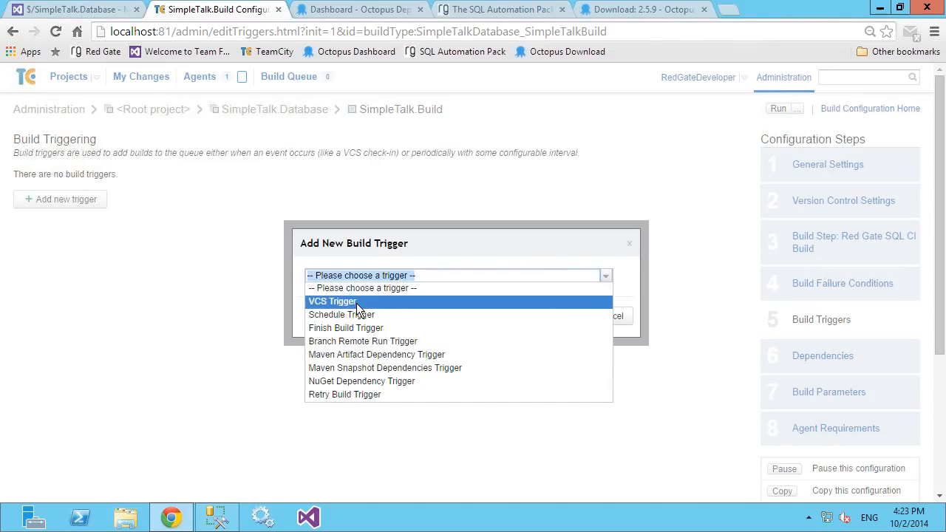
pyautogui.click(357, 303)
pyautogui.click(546, 316)
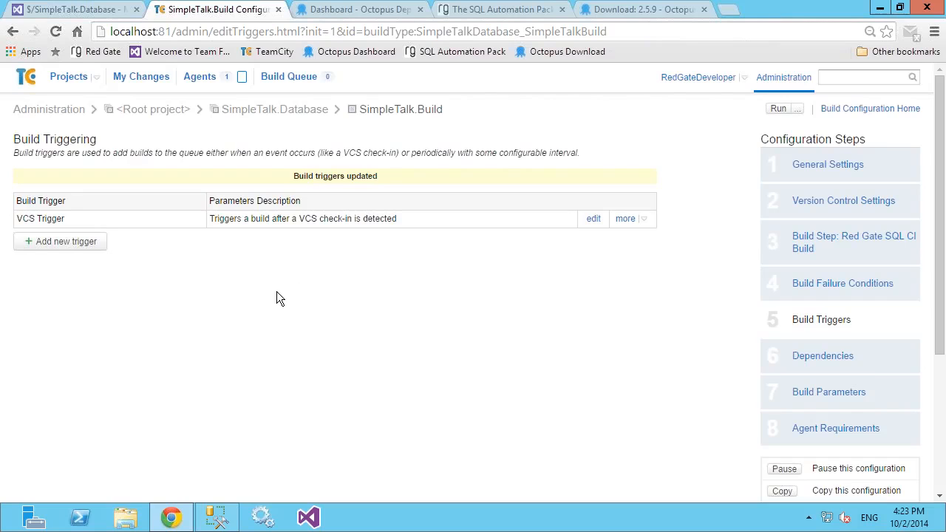
pyautogui.scroll(-3, 286, 293)
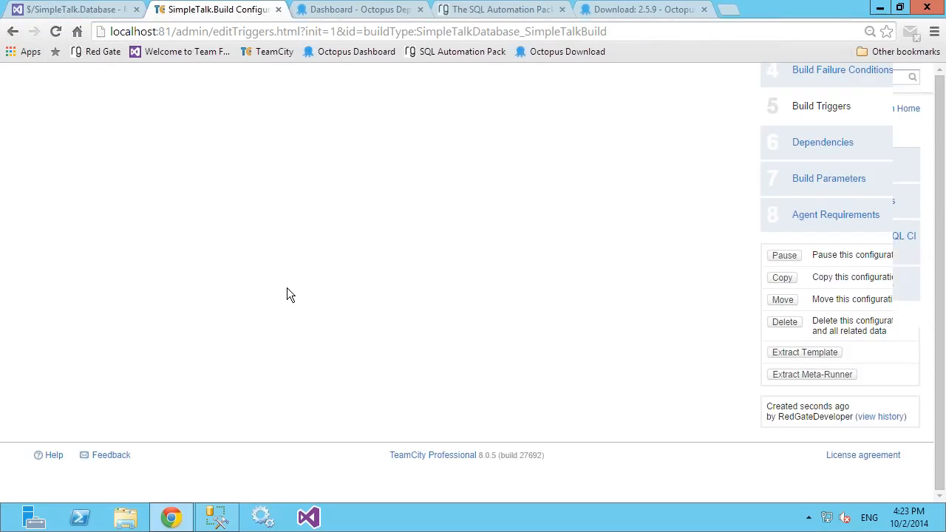
# Step: Switch to SQL Server Management Studio and open the dbo.prcGetContacts stored procedure of SimpleTalkDev_Alex for modification
pyautogui.scroll(3, 287, 293)
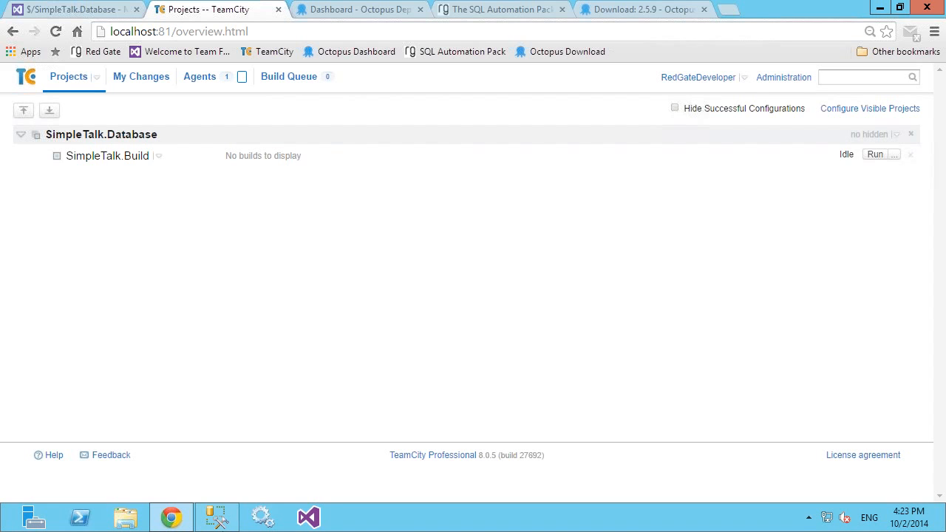
pyautogui.click(220, 506)
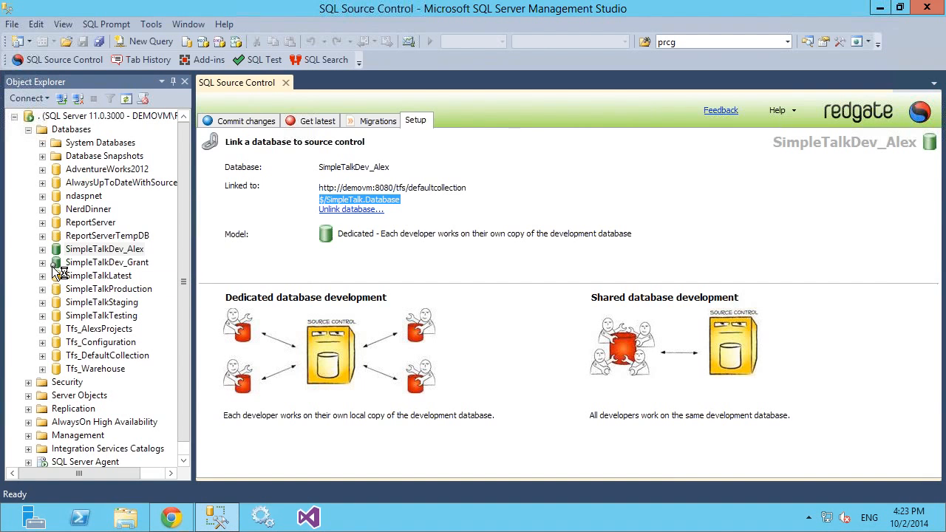
pyautogui.doubleClick(59, 249)
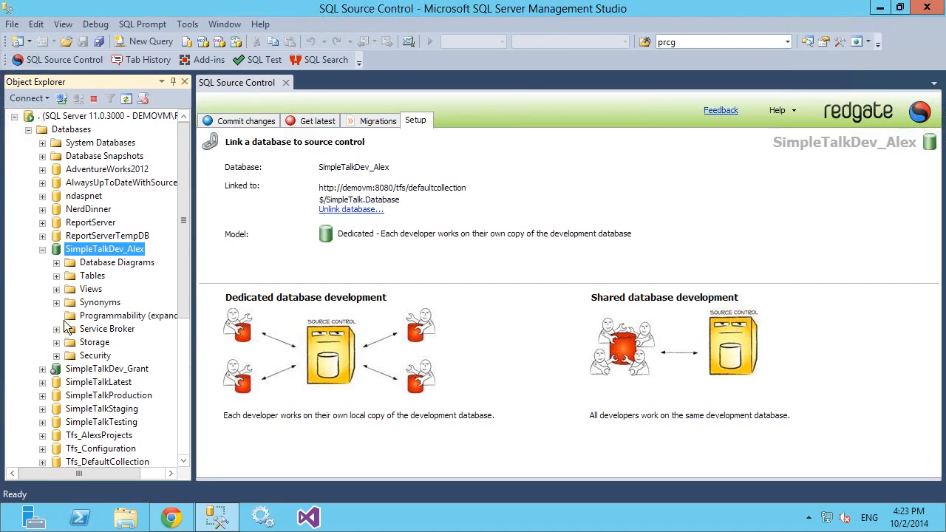
pyautogui.click(56, 315)
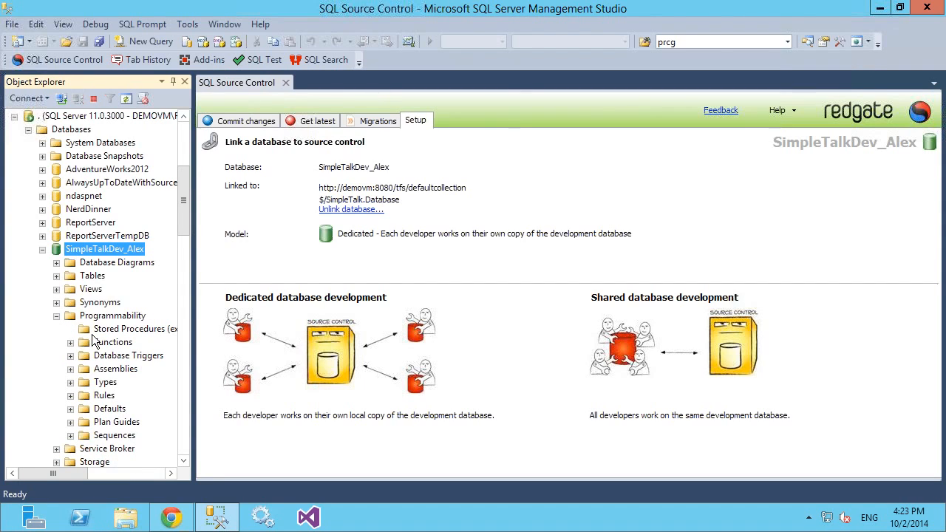
pyautogui.click(70, 329)
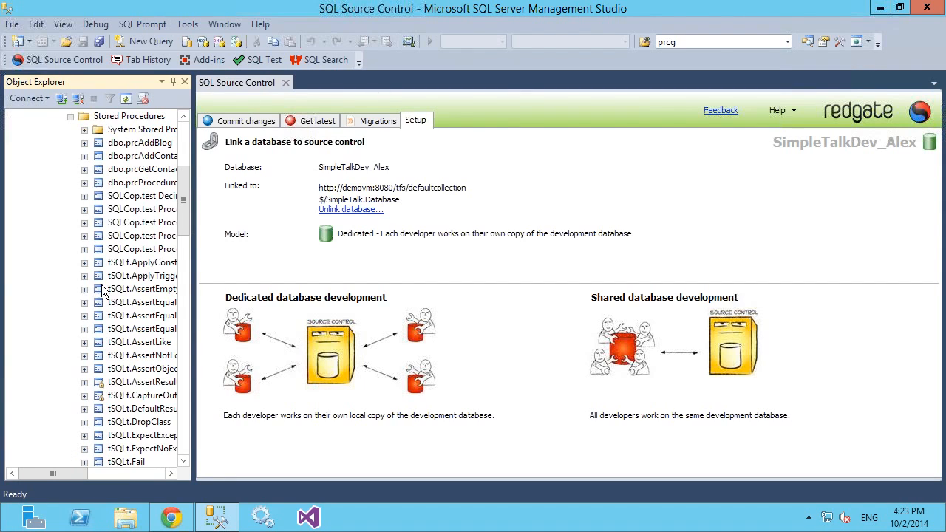
pyautogui.click(147, 170)
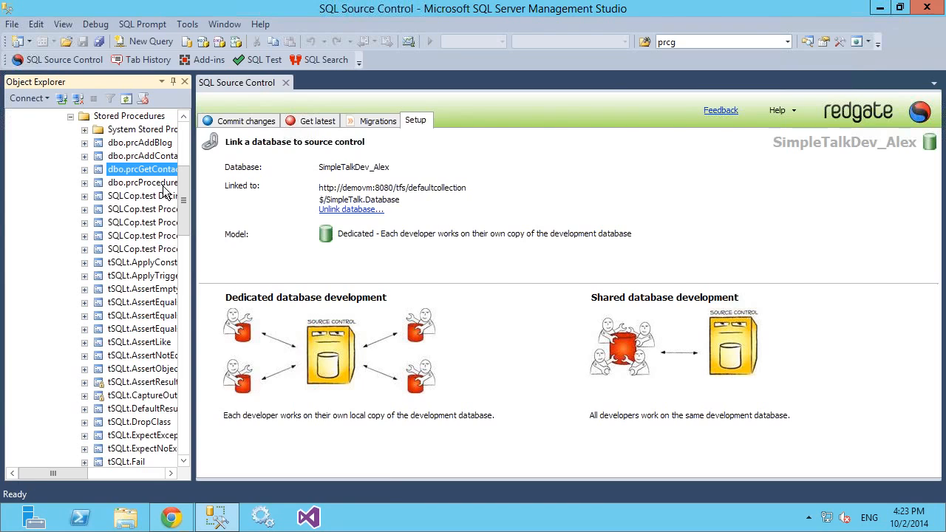
pyautogui.rightClick(144, 169)
pyautogui.press('Escape')
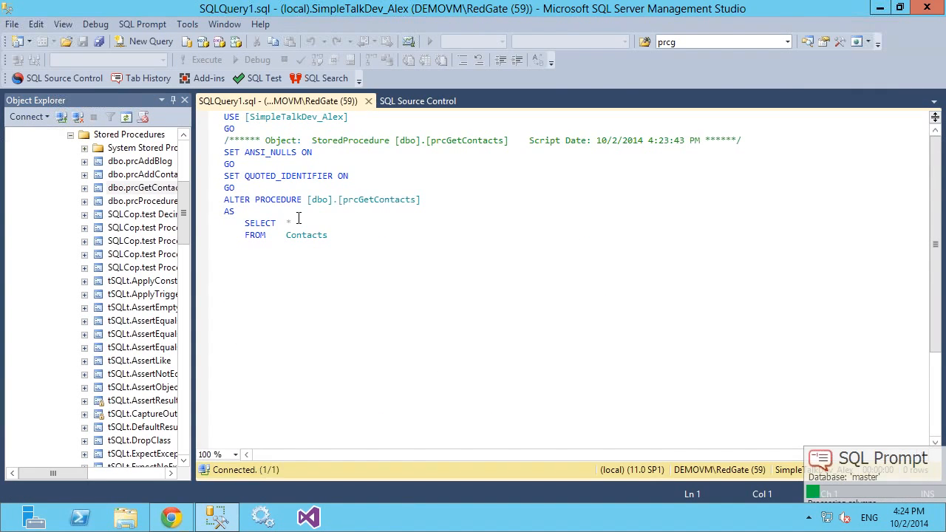
# Step: Expand the SELECT wildcard in prcGetContacts into the full column list and execute the ALTER PROCEDURE script
pyautogui.click(292, 223)
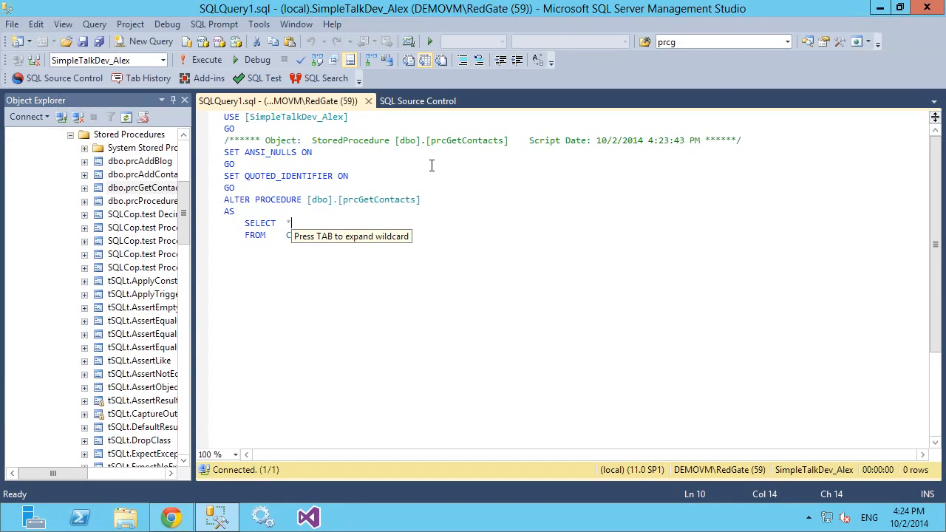
pyautogui.press('Tab')
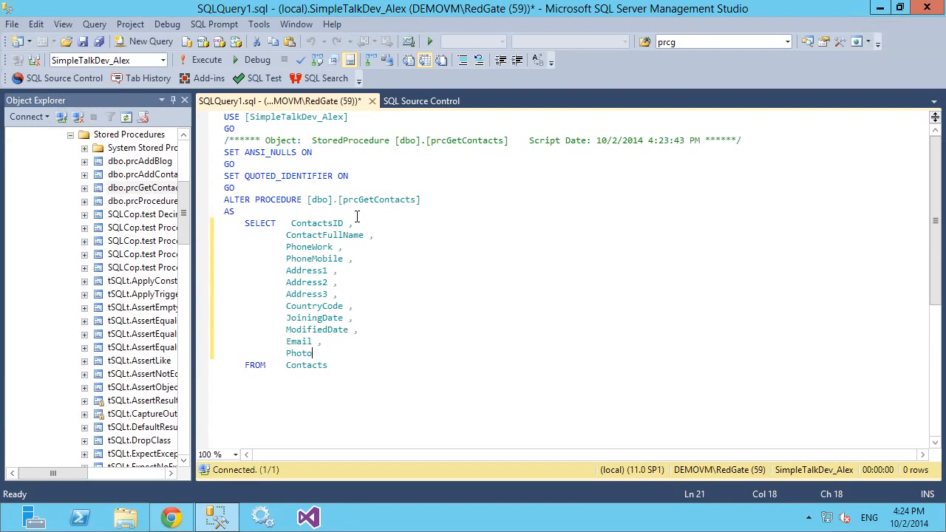
pyautogui.click(207, 61)
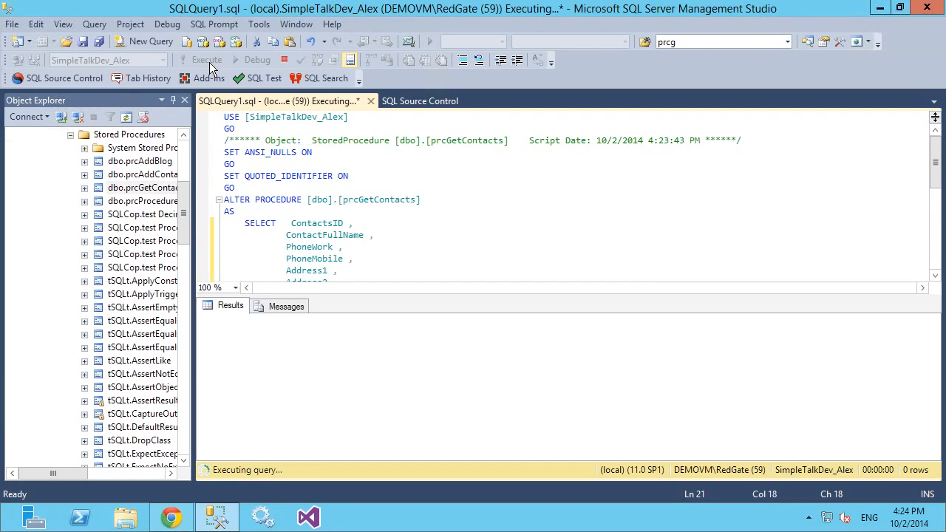
# Step: Start a commit of the SimpleTalkDev_Alex changes in SQL Source Control with the comment "Expanded a *"
pyautogui.click(403, 102)
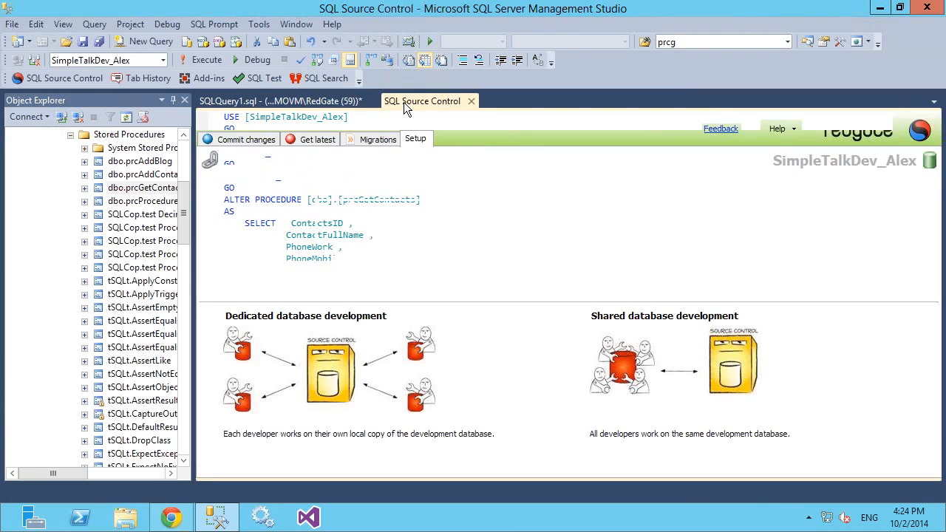
pyautogui.click(245, 142)
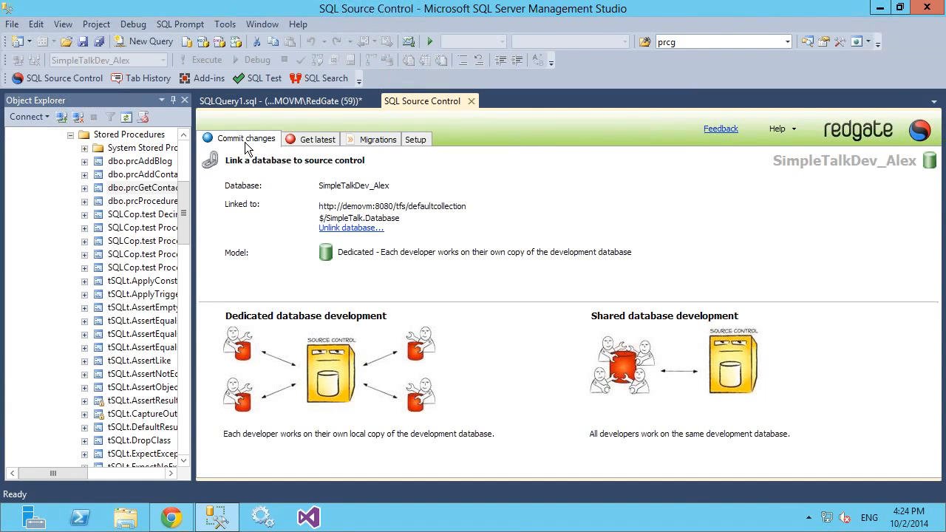
pyautogui.click(328, 228)
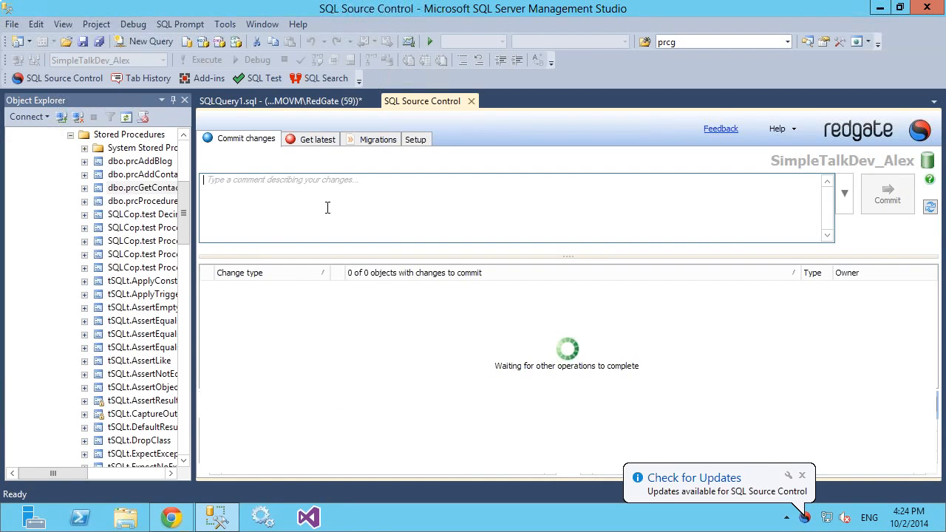
pyautogui.write('E')
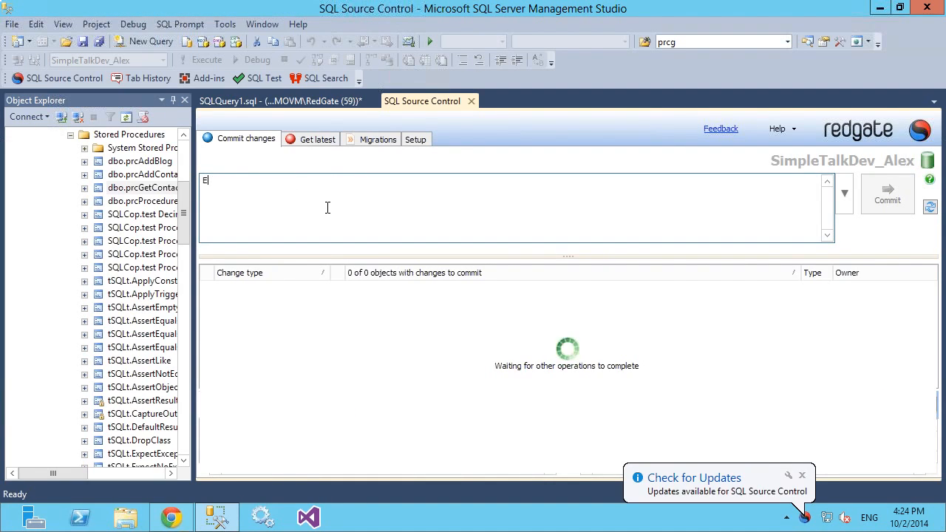
pyautogui.write('xpanded a ')
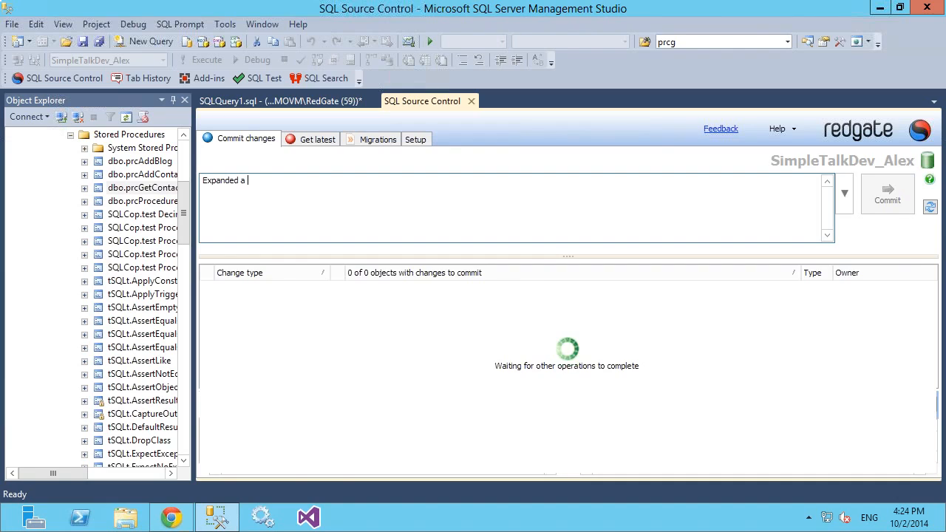
pyautogui.write('*')
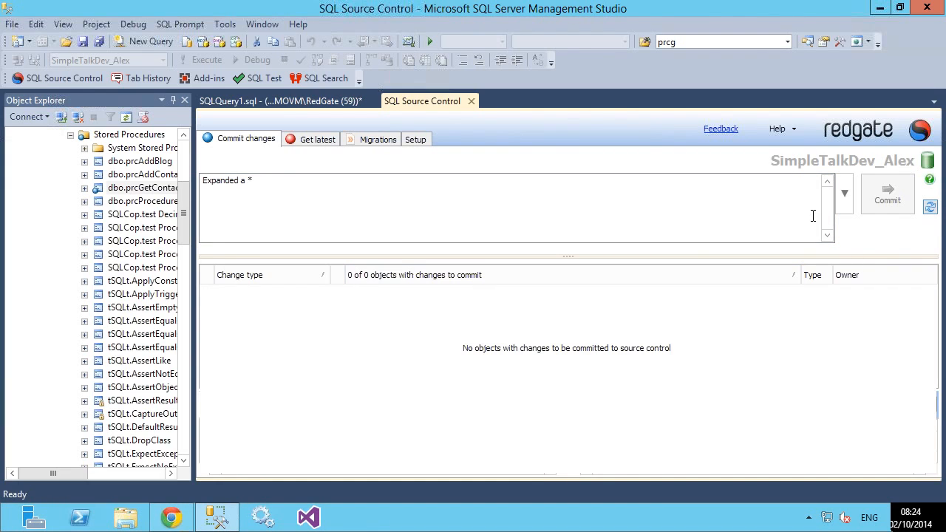
# Step: Refresh the list of changes, compare the prcGetContacts edit with the source control version, and commit it
pyautogui.click(930, 208)
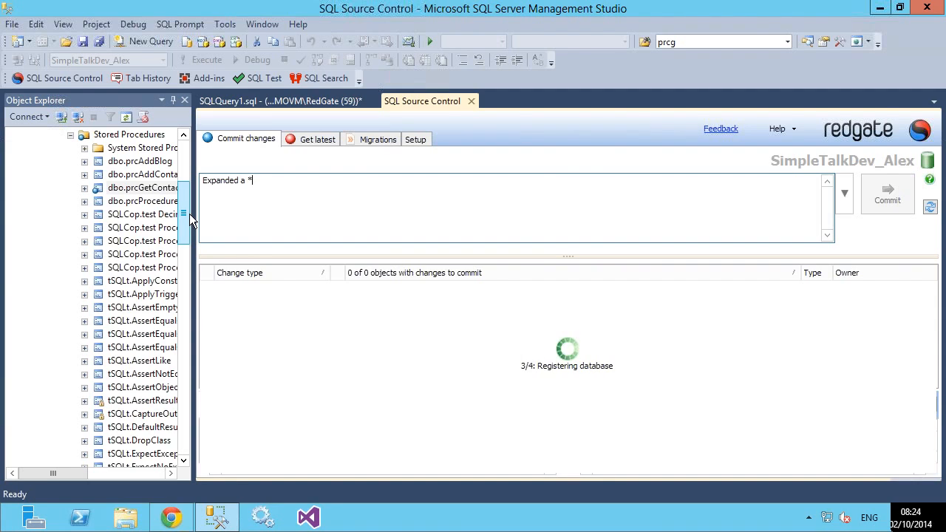
pyautogui.moveTo(189, 214); pyautogui.dragTo(194, 185)
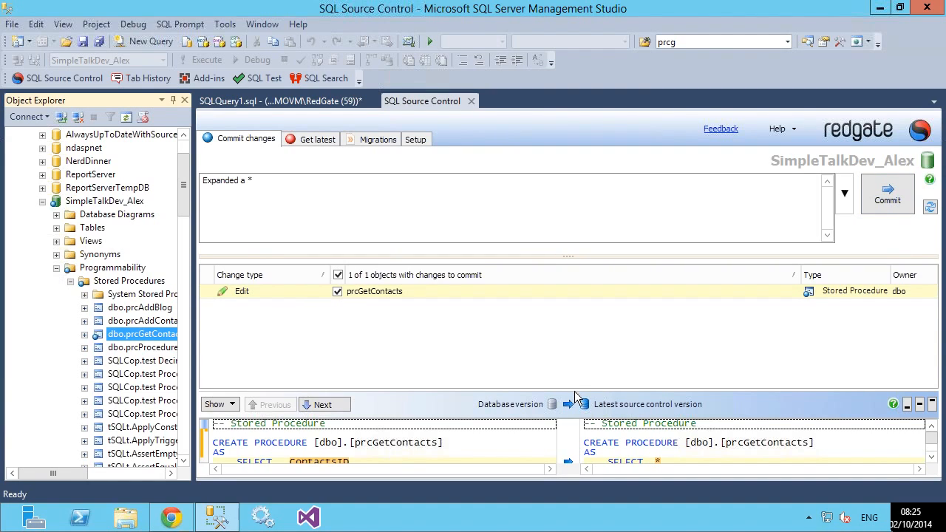
pyautogui.moveTo(581, 368); pyautogui.dragTo(584, 311)
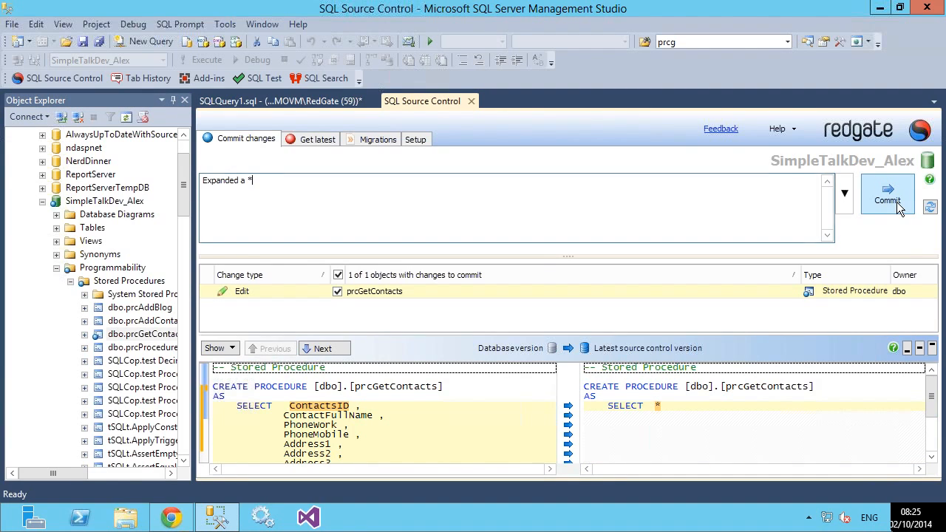
pyautogui.click(898, 207)
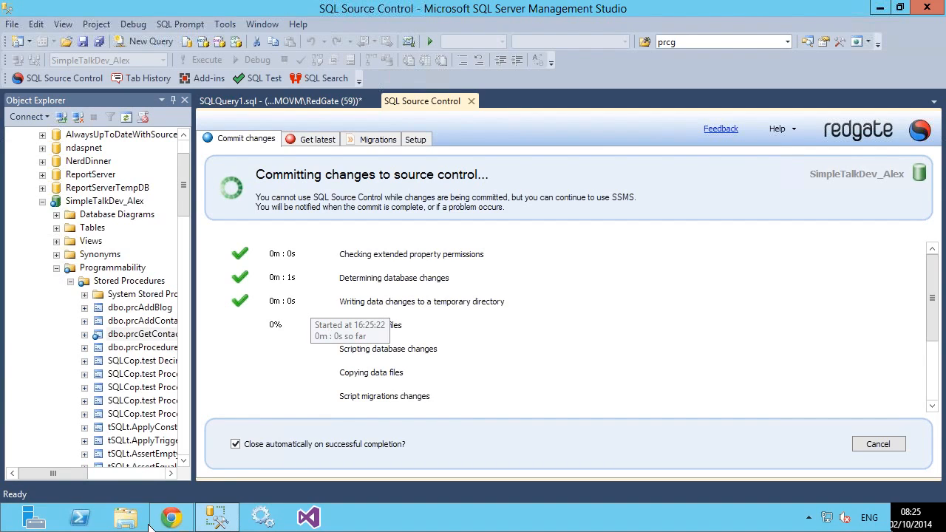
# Step: Switch to Chrome and view the Stored Procedures folder of $/SimpleTalk.Database in Team Foundation Server
pyautogui.click(170, 518)
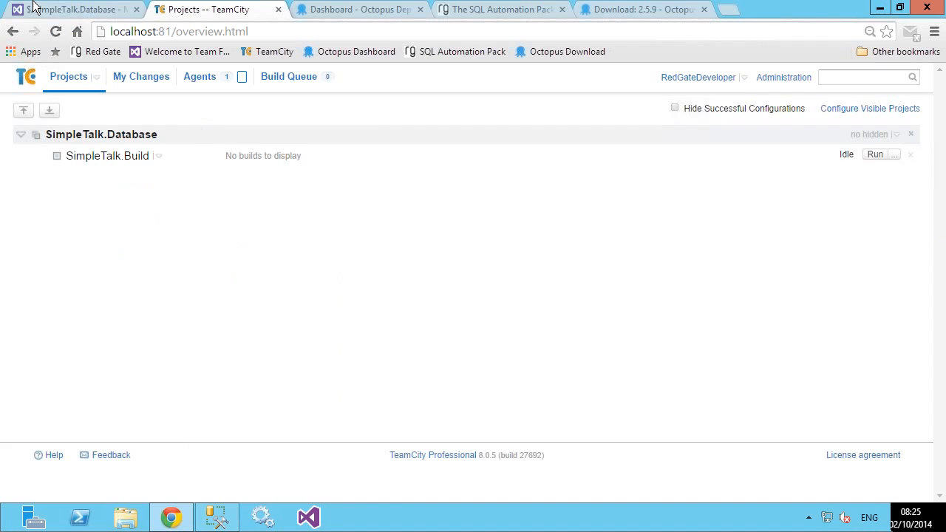
pyautogui.click(45, 12)
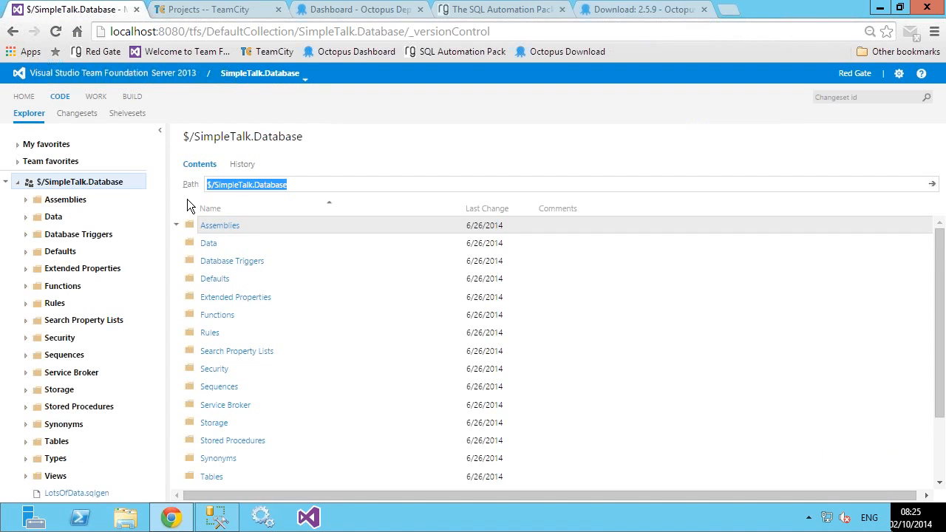
pyautogui.click(72, 411)
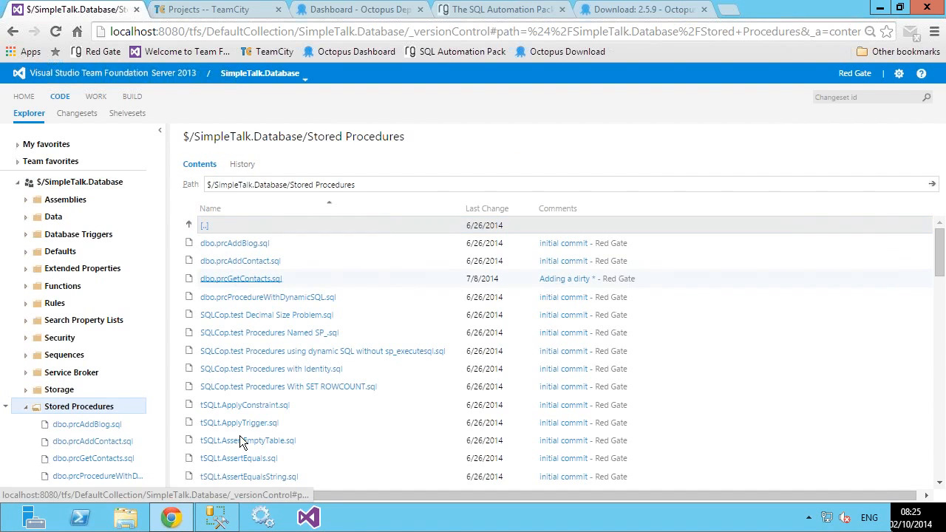
# Step: Check the commit's progress in SQL Server Management Studio, and refresh the TeamCity projects overview in Chrome
pyautogui.click(217, 519)
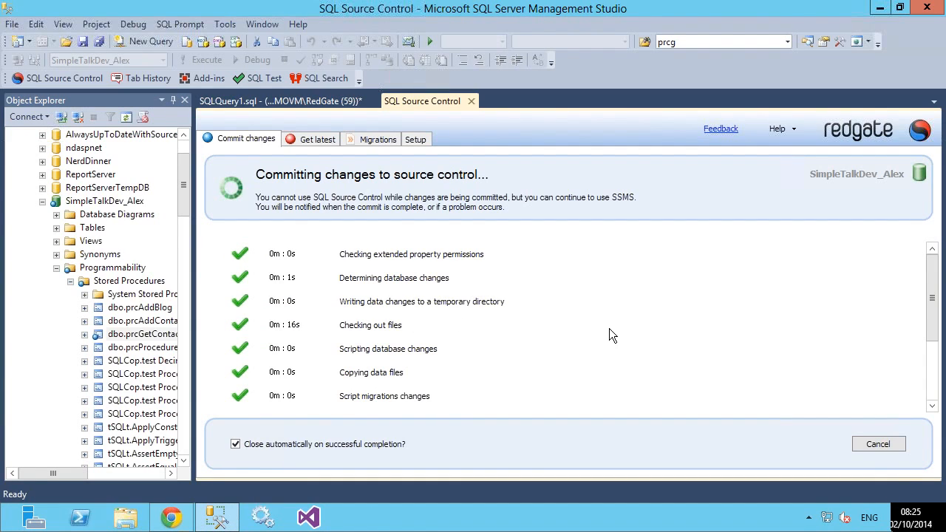
pyautogui.moveTo(931, 265); pyautogui.dragTo(937, 392)
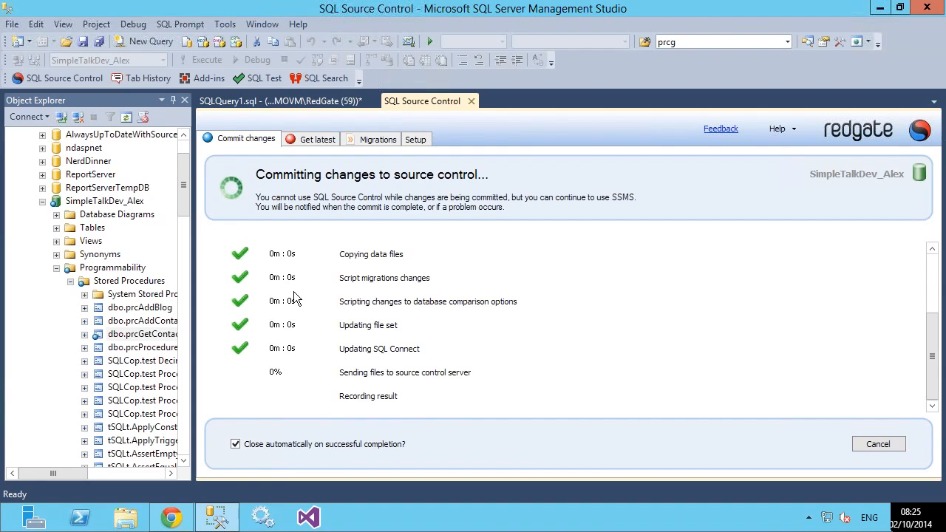
pyautogui.click(173, 519)
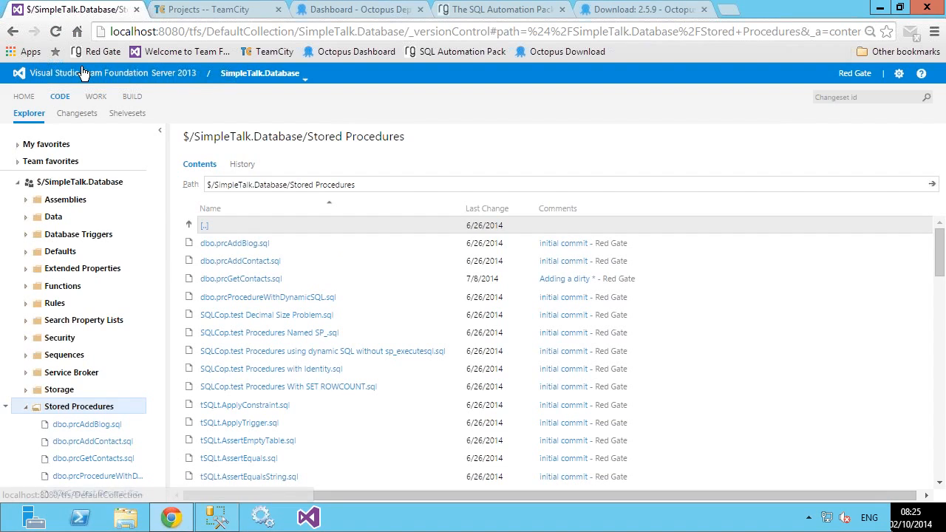
pyautogui.click(178, 11)
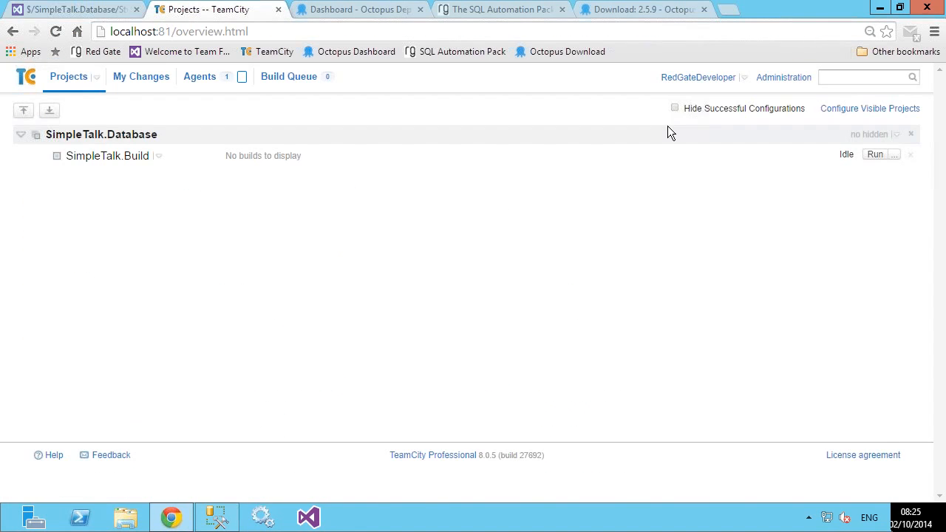
pyautogui.click(55, 32)
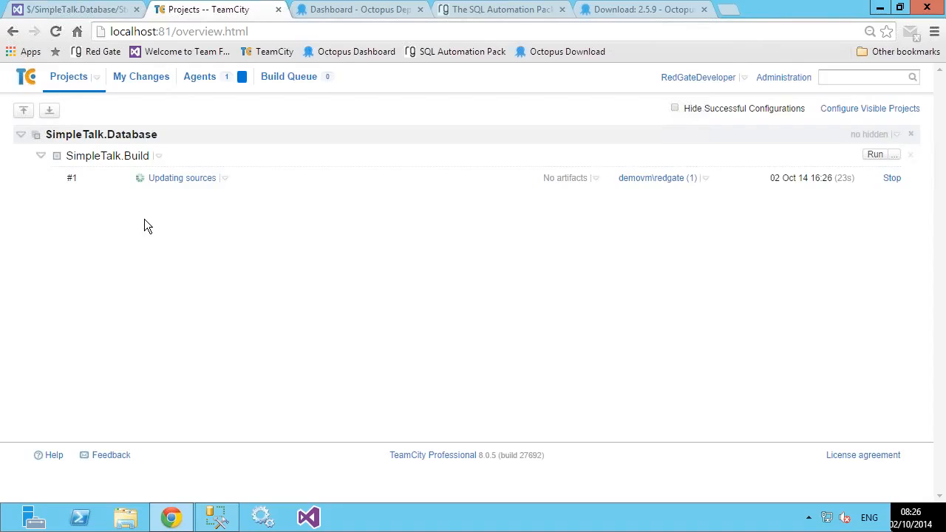
# Step: Search Google for "red gate oracle teamcity" in a new browser tab
pyautogui.click(730, 13)
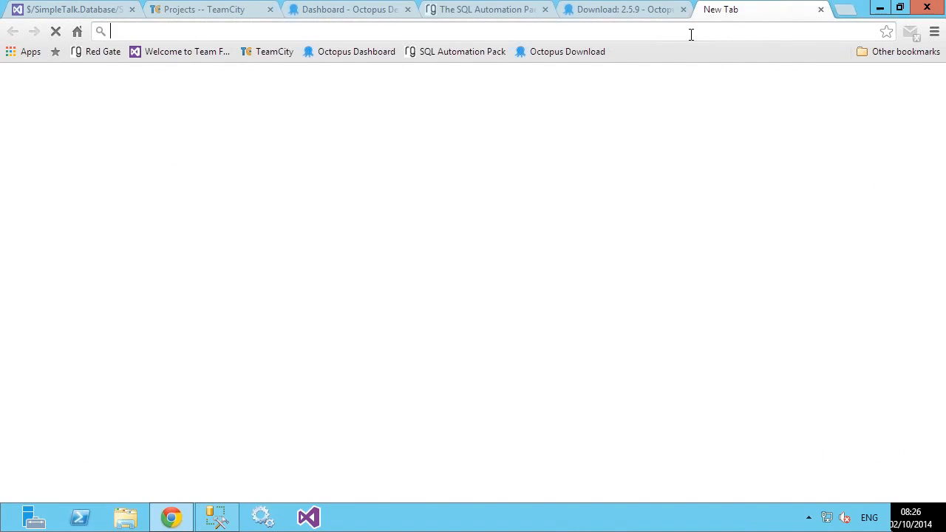
pyautogui.write('red  gate ora')
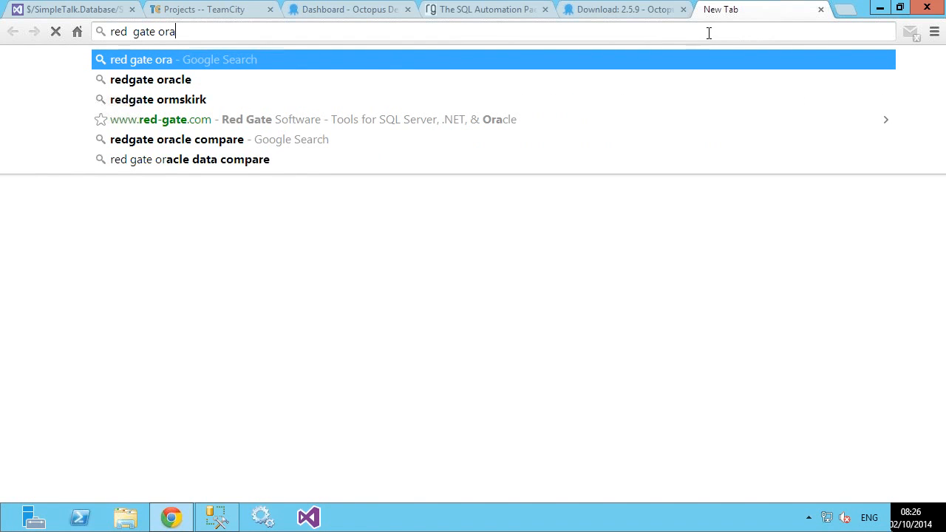
pyautogui.write('cle t')
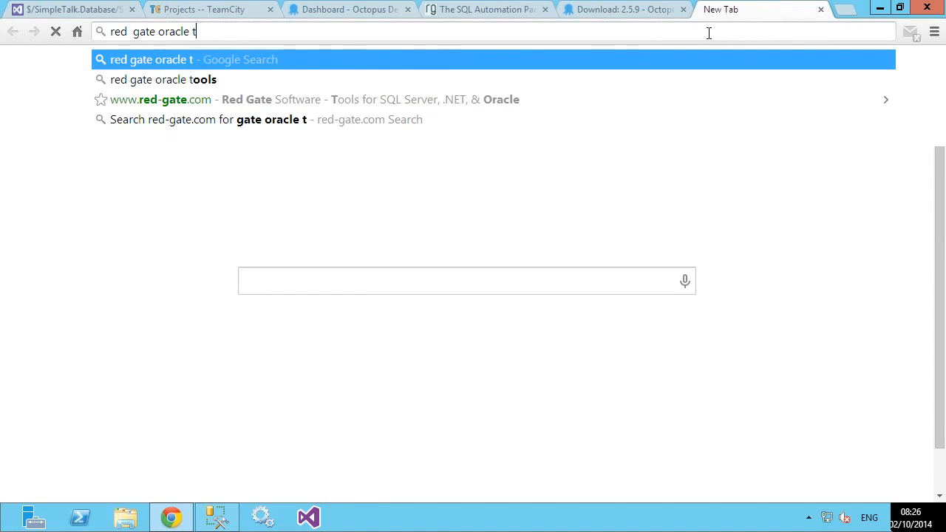
pyautogui.write('eamcity')
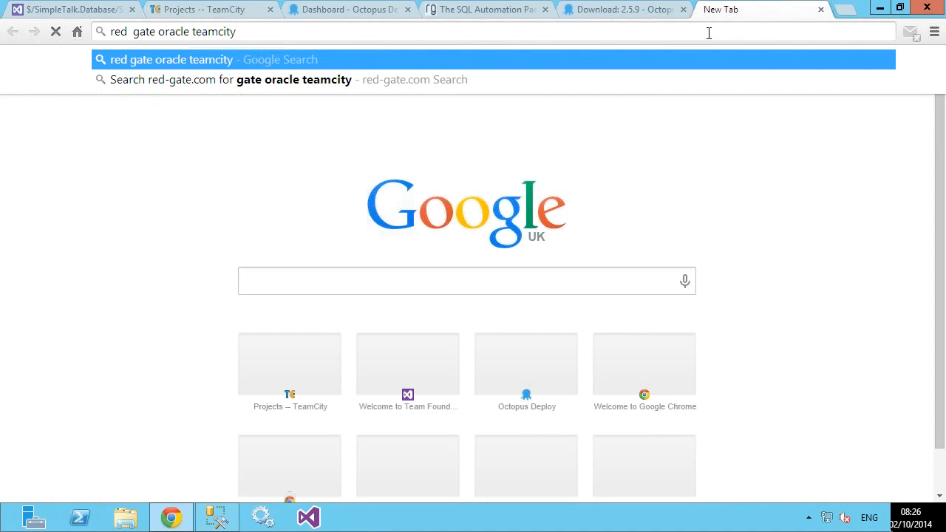
pyautogui.press('Return')
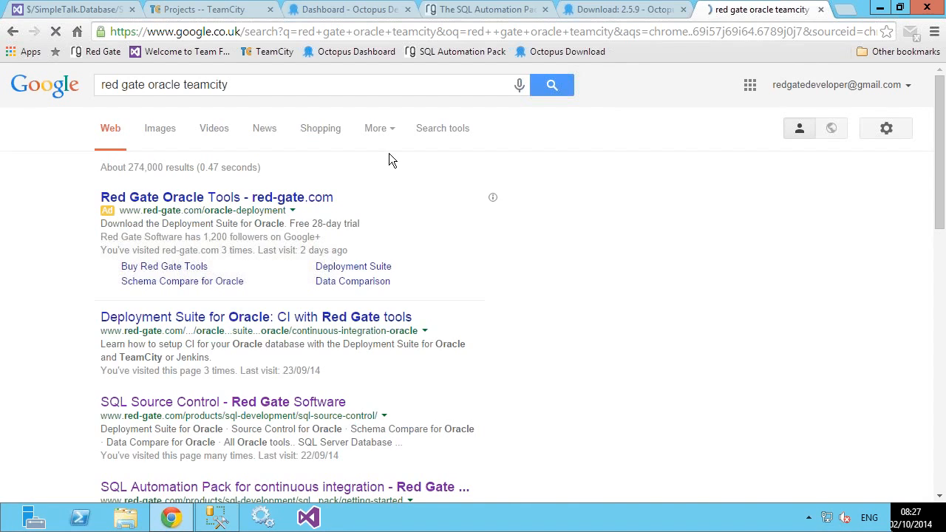
# Step: Look through the search results and open Red Gate's Deployment Suite for Oracle continuous integration page
pyautogui.scroll(-1, 172, 368)
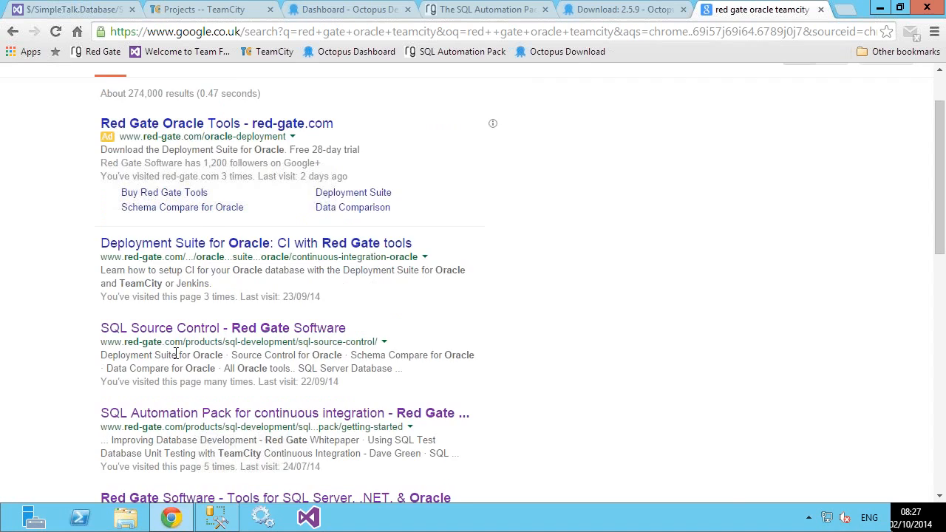
pyautogui.scroll(-2, 175, 355)
pyautogui.scroll(2, 292, 245)
pyautogui.click(293, 247)
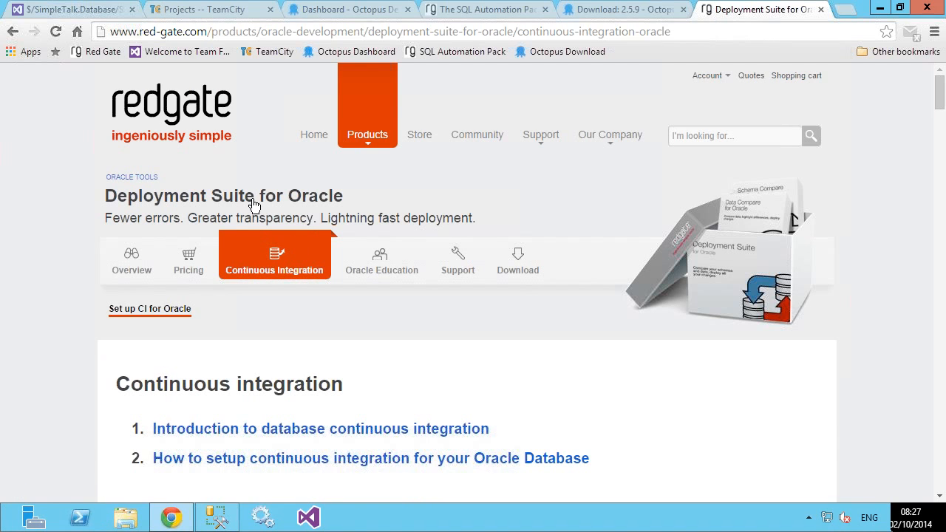
# Step: Read through Red Gate's Oracle continuous integration page down to the TeamCity walkthrough, and select the page's URL
pyautogui.scroll(-1, 251, 205)
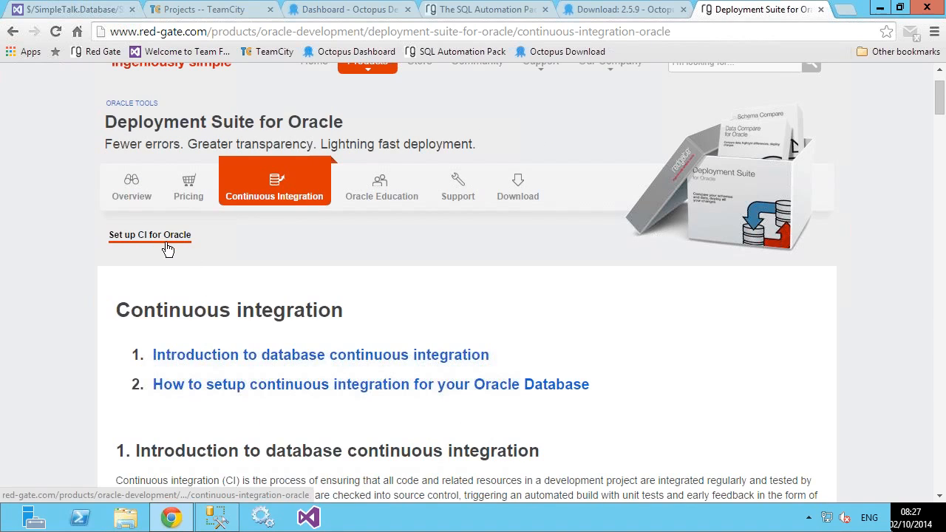
pyautogui.scroll(-1, 169, 248)
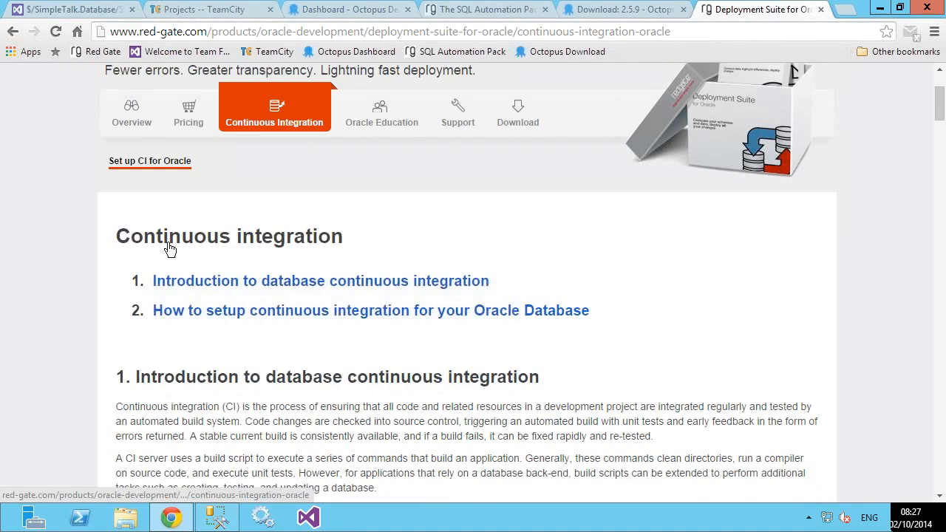
pyautogui.scroll(-4, 169, 249)
pyautogui.scroll(-5, 170, 249)
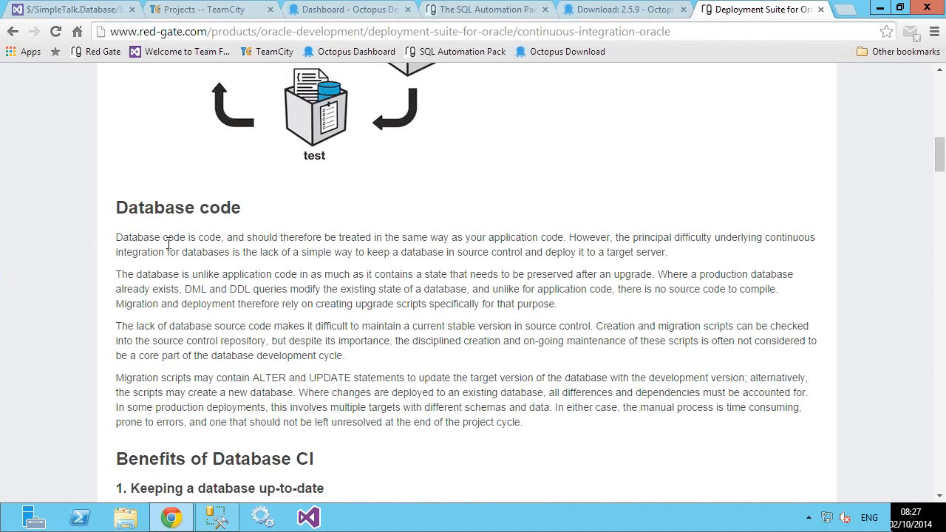
pyautogui.scroll(-5, 169, 248)
pyautogui.scroll(-6, 169, 250)
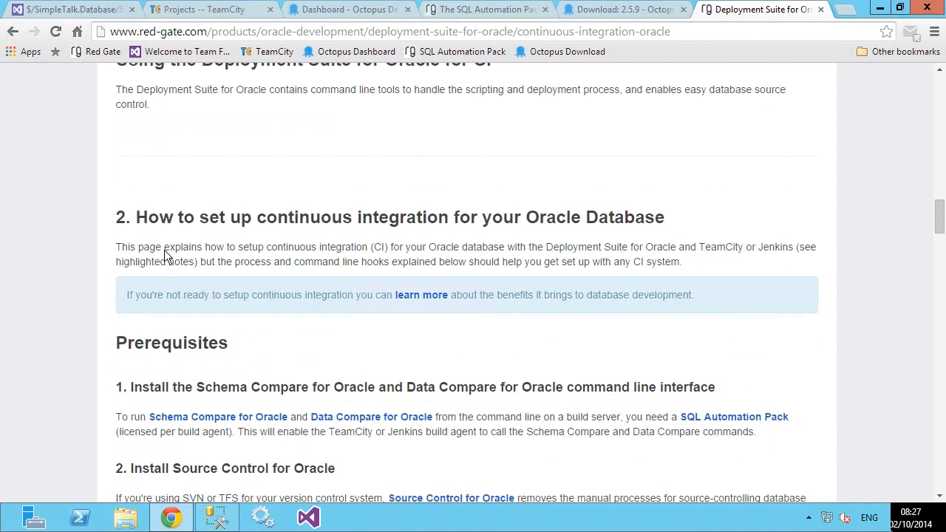
pyautogui.scroll(-1, 169, 258)
pyautogui.scroll(-1, 184, 262)
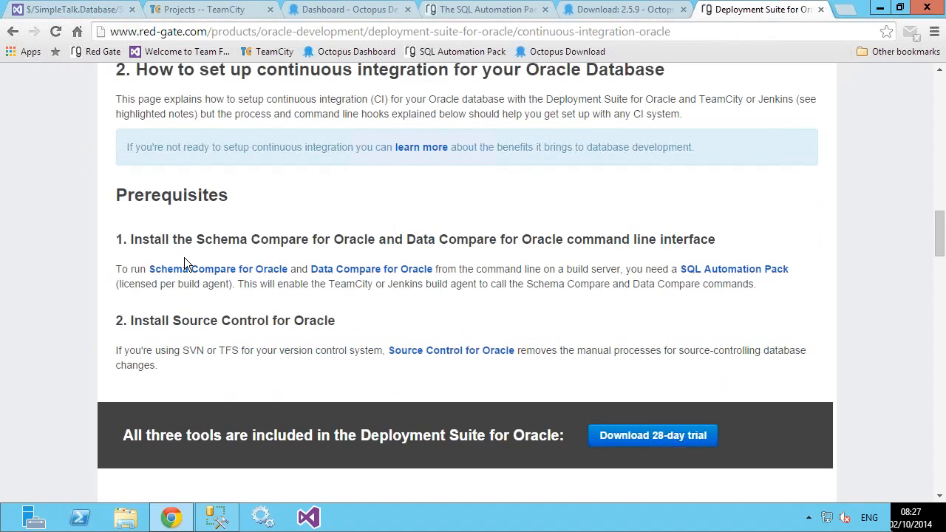
pyautogui.scroll(-3, 187, 265)
pyautogui.scroll(-3, 188, 262)
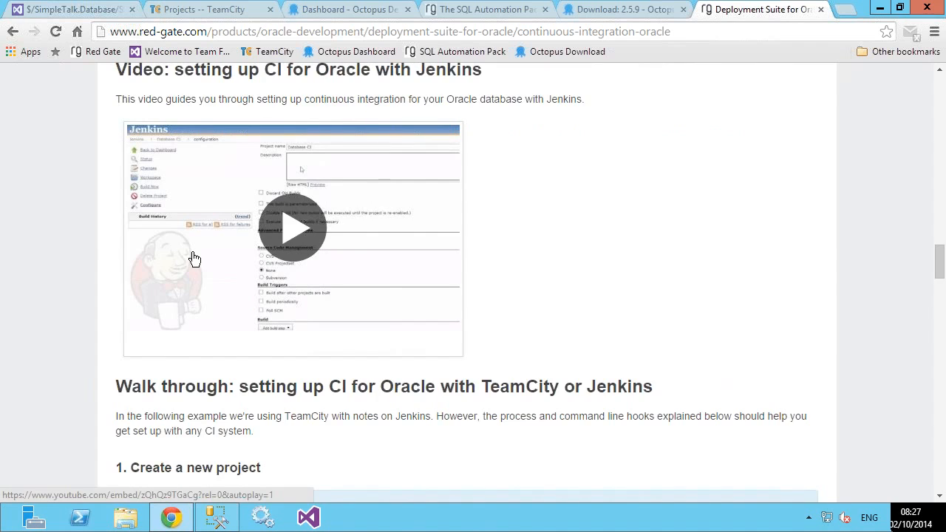
pyautogui.scroll(-5, 193, 259)
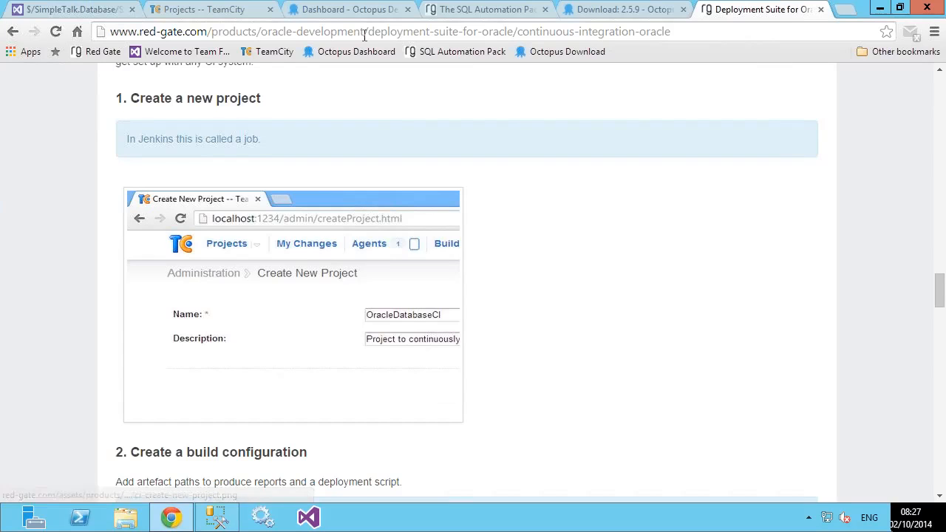
pyautogui.click(363, 34)
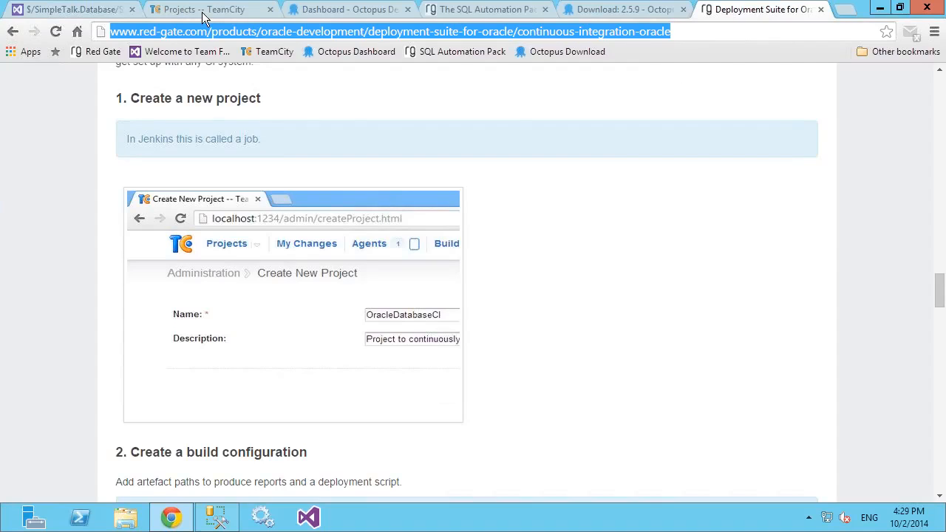
# Step: Examine build #1's artifacts on the TeamCity projects overview, including the db state and Data folders inside SimpleTalk.JetBrains.0.1.nupkg
pyautogui.click(202, 13)
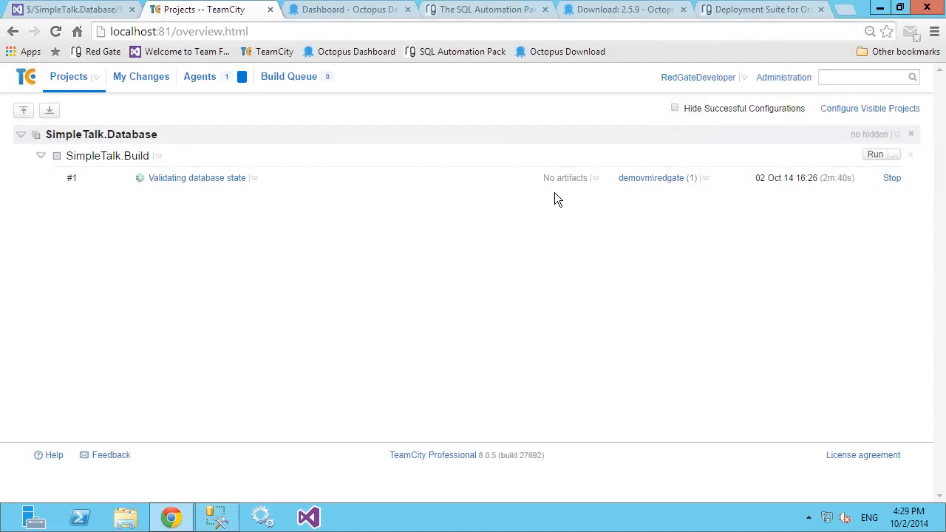
pyautogui.moveTo(596, 183)
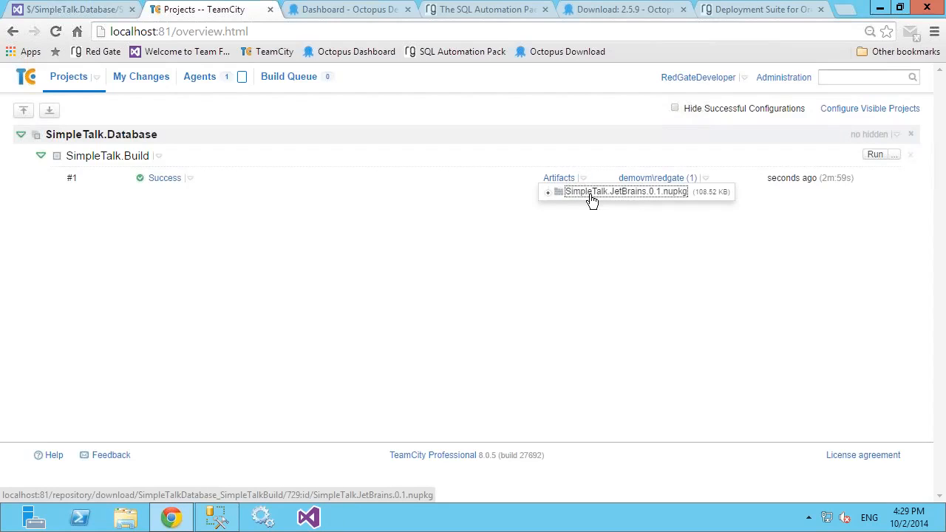
pyautogui.click(548, 194)
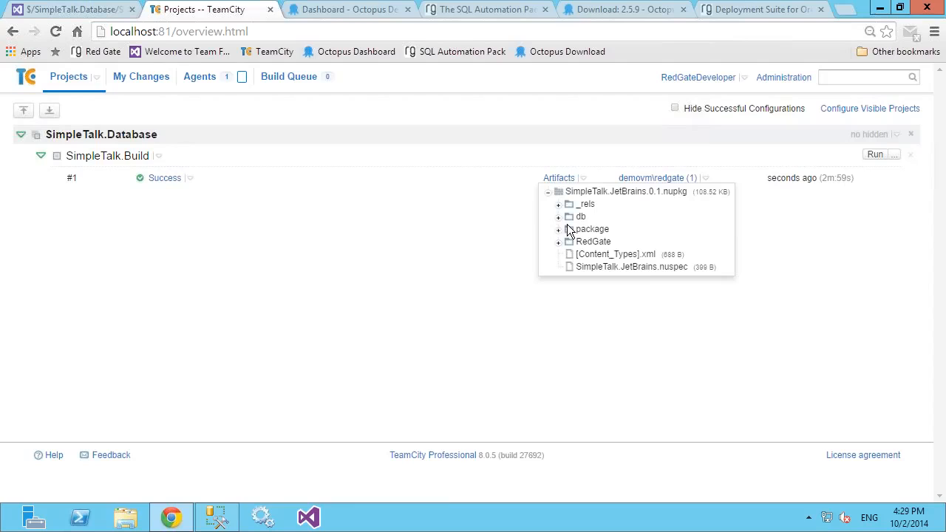
pyautogui.click(559, 218)
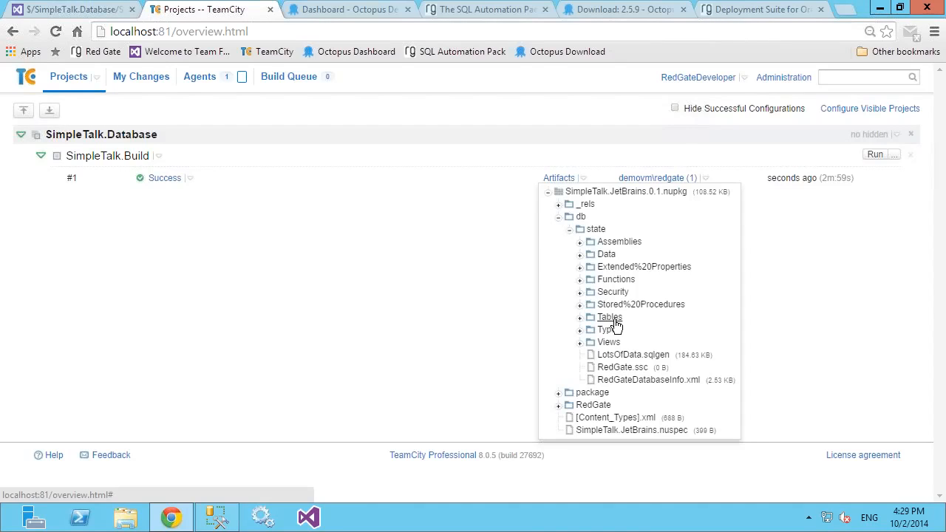
pyautogui.click(580, 254)
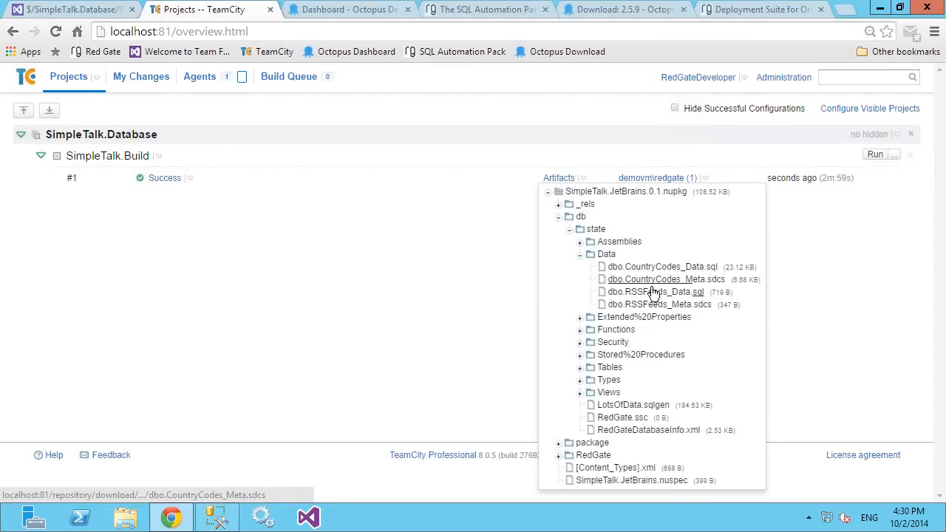
pyautogui.click(580, 255)
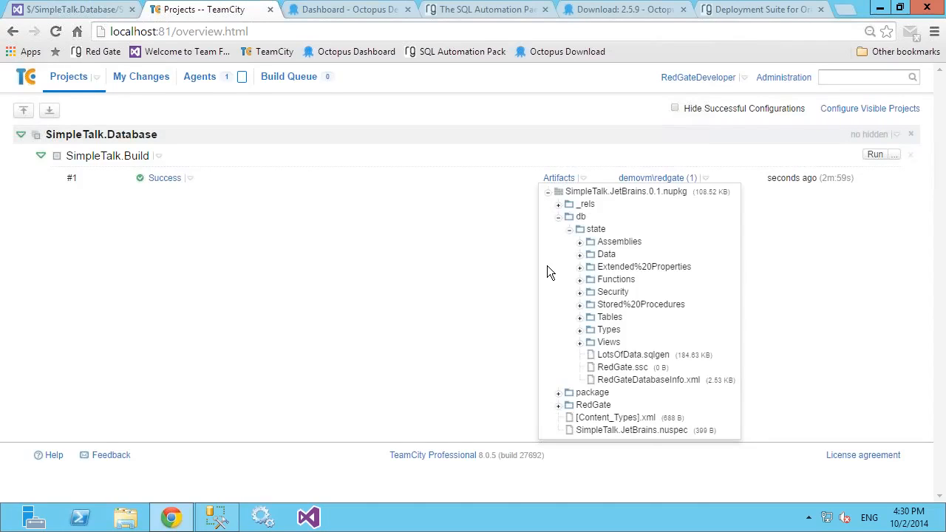
pyautogui.click(559, 217)
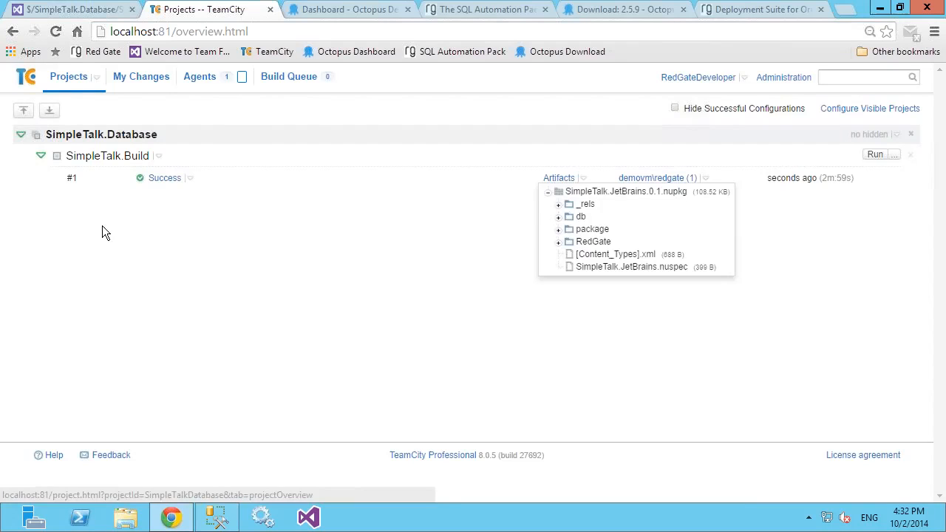
# Step: Start a new build step in the SimpleTalk.Build configuration and list the runner types down to the Red Gate SQL CI entries
pyautogui.click(113, 163)
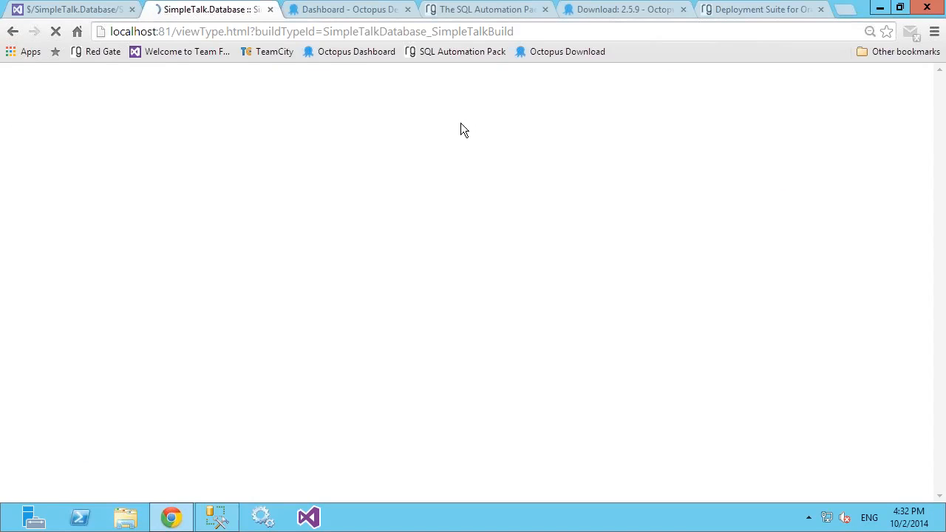
pyautogui.click(834, 113)
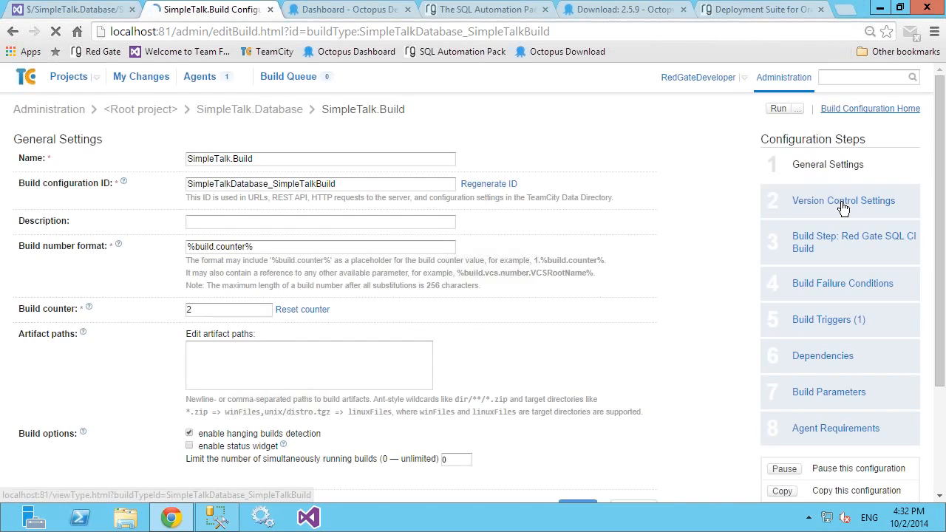
pyautogui.click(791, 250)
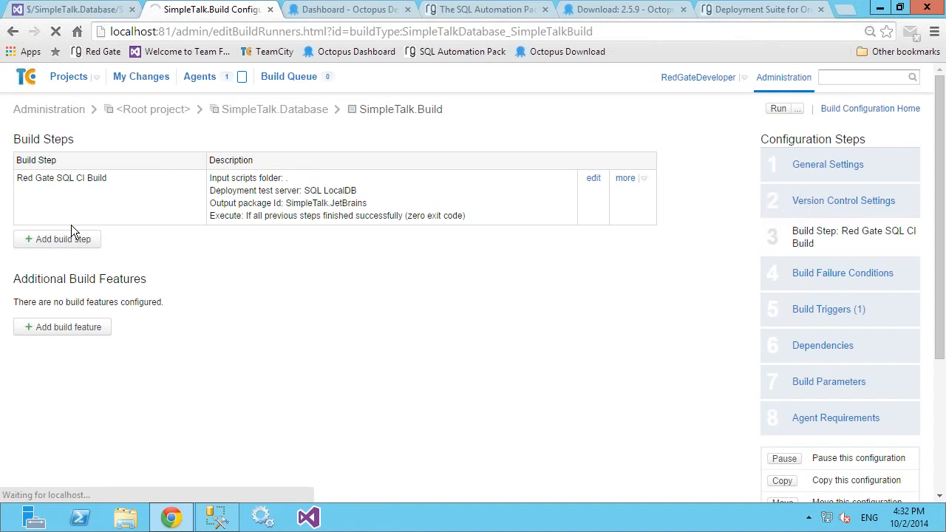
pyautogui.click(71, 225)
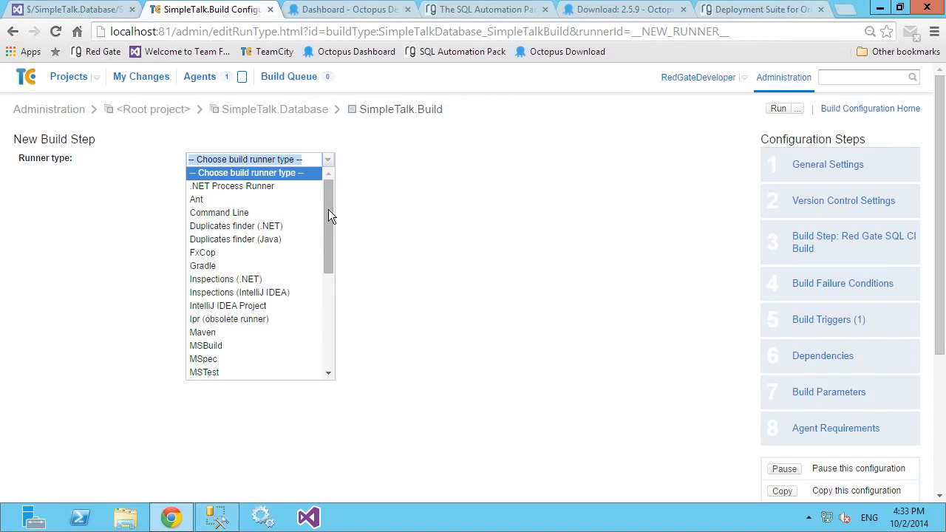
pyautogui.moveTo(328, 278); pyautogui.dragTo(329, 372)
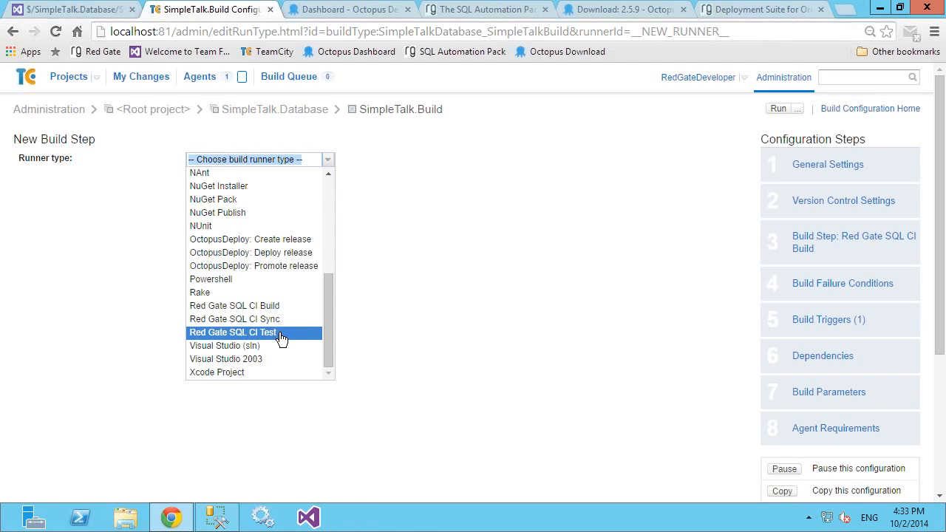
# Step: Switch to SQL Server Management Studio, run the SimpleTalkDev_Grant database tests in SQL Test, and return to TeamCity in Chrome
pyautogui.click(213, 524)
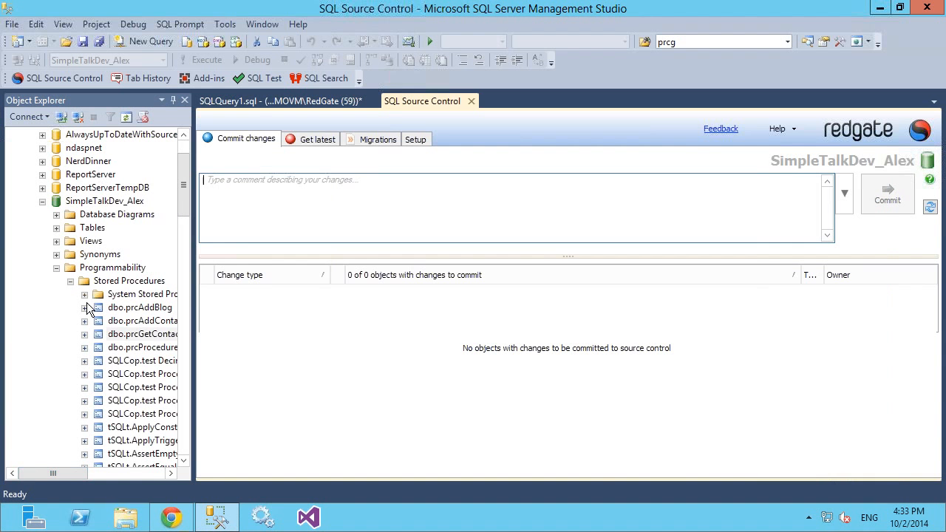
pyautogui.click(245, 81)
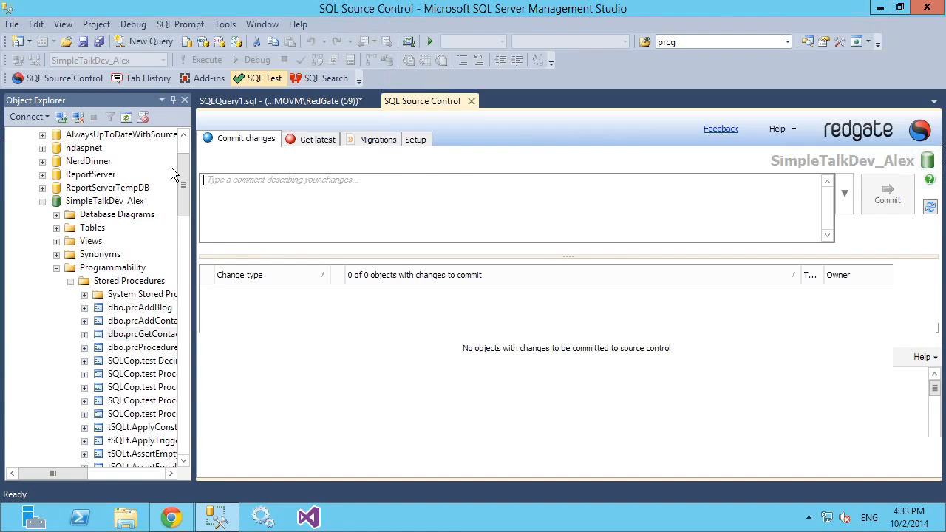
pyautogui.click(220, 374)
pyautogui.click(206, 358)
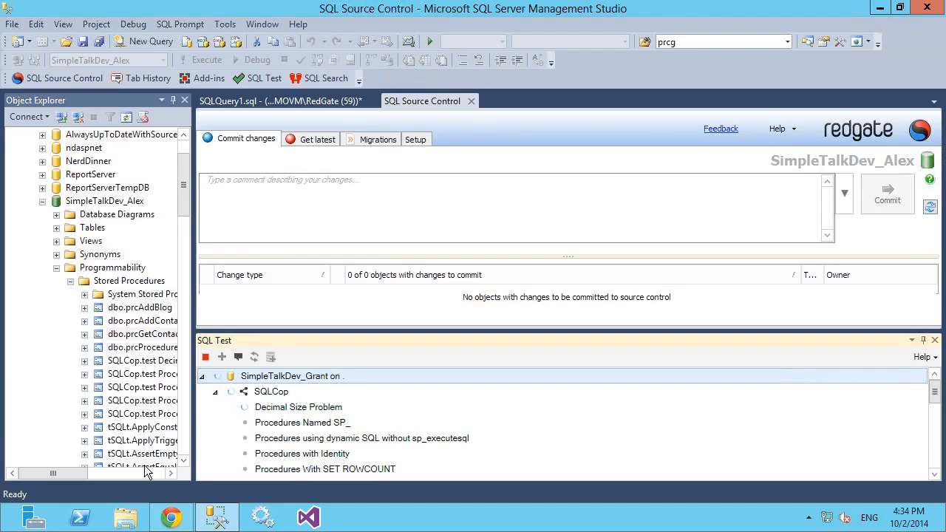
pyautogui.click(169, 520)
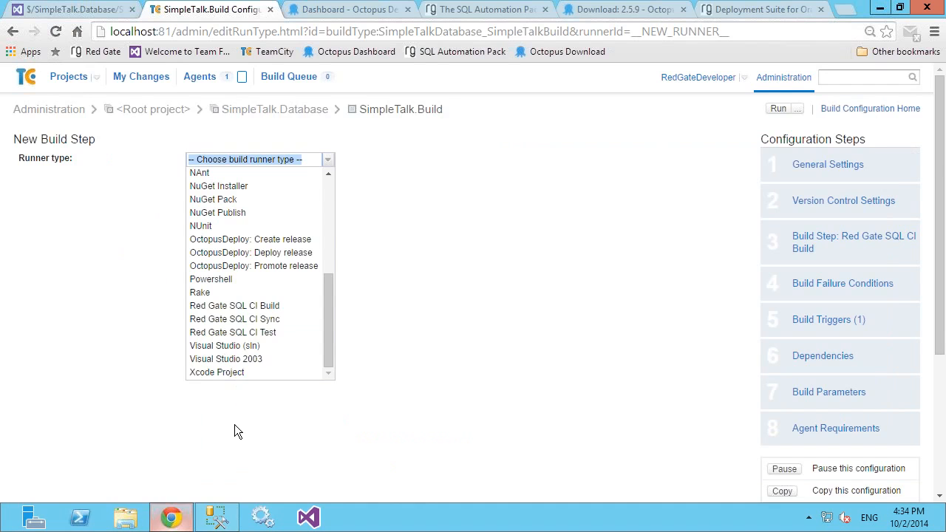
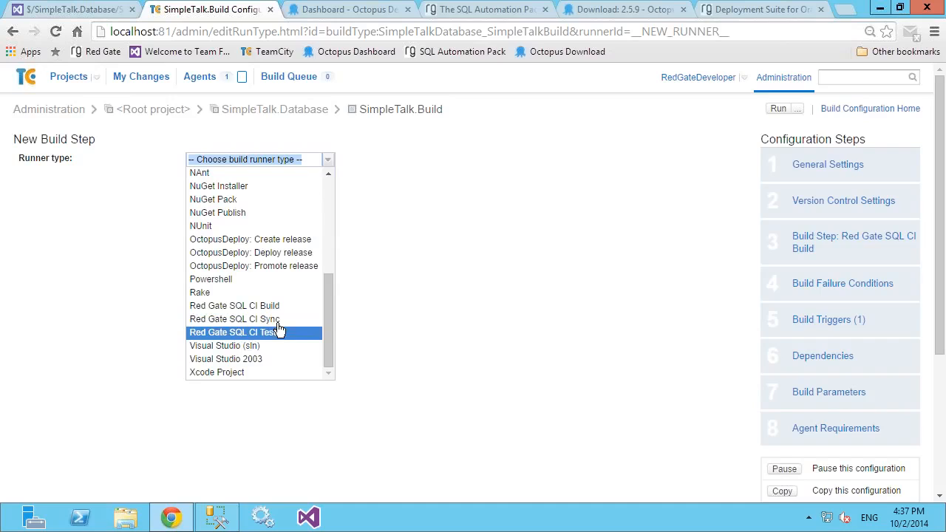
# Step: Close the runner type list, check the environments on the Octopus Deploy dashboard, and return to TeamCity
pyautogui.click(389, 320)
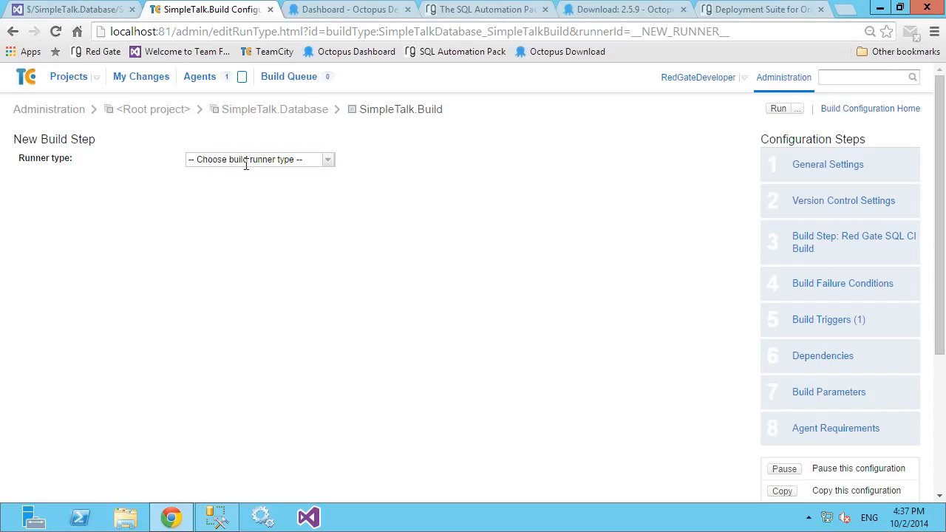
pyautogui.click(342, 9)
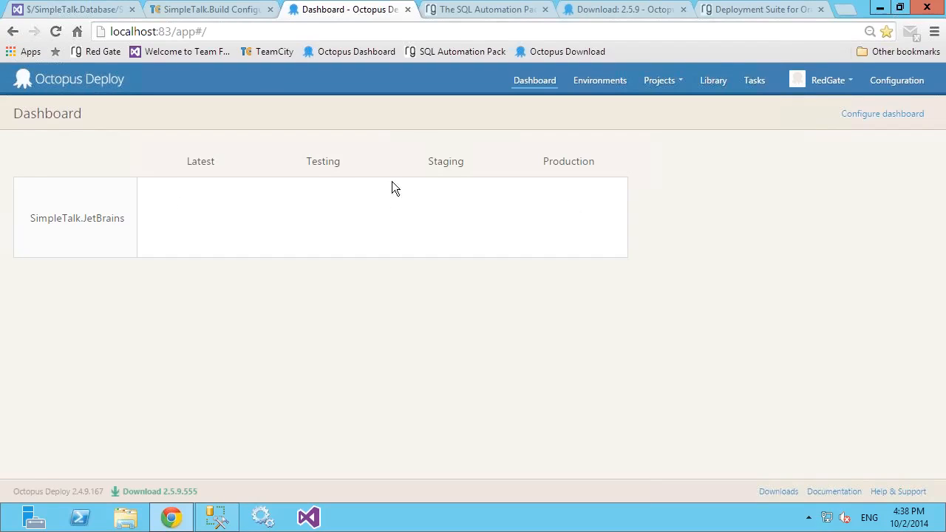
pyautogui.click(192, 13)
pyautogui.press('super')
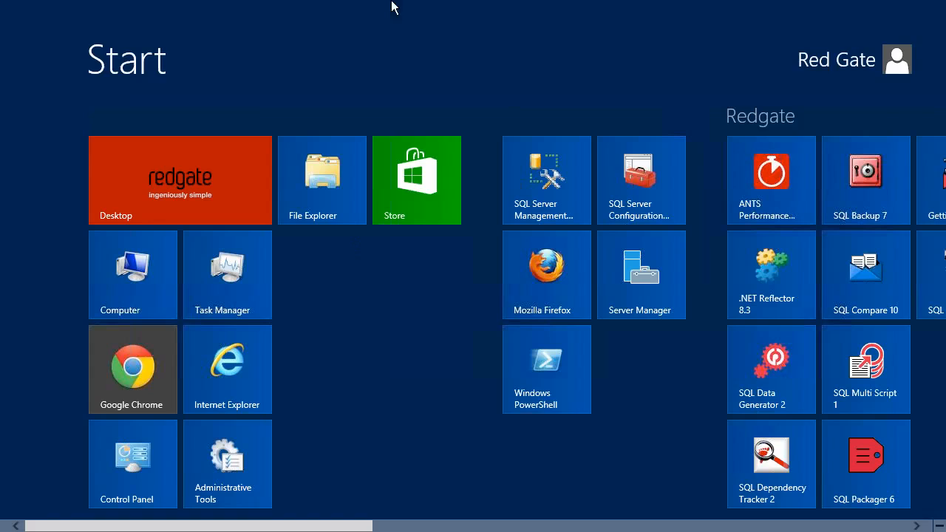
pyautogui.moveTo(620, 9)
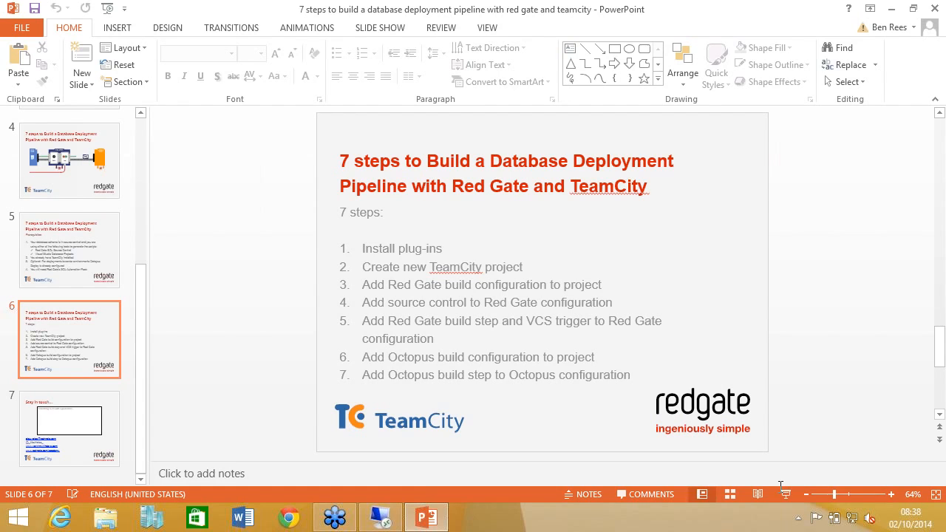
pyautogui.click(783, 492)
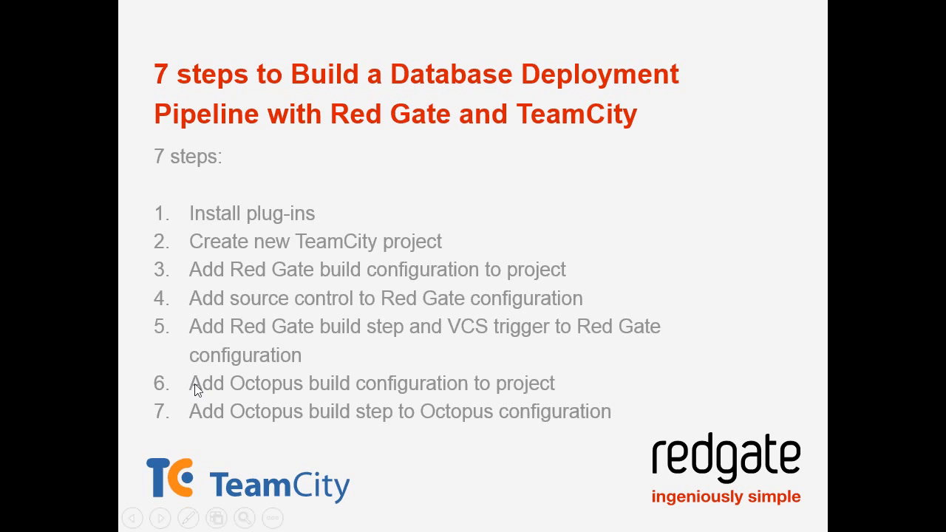
pyautogui.click(196, 392)
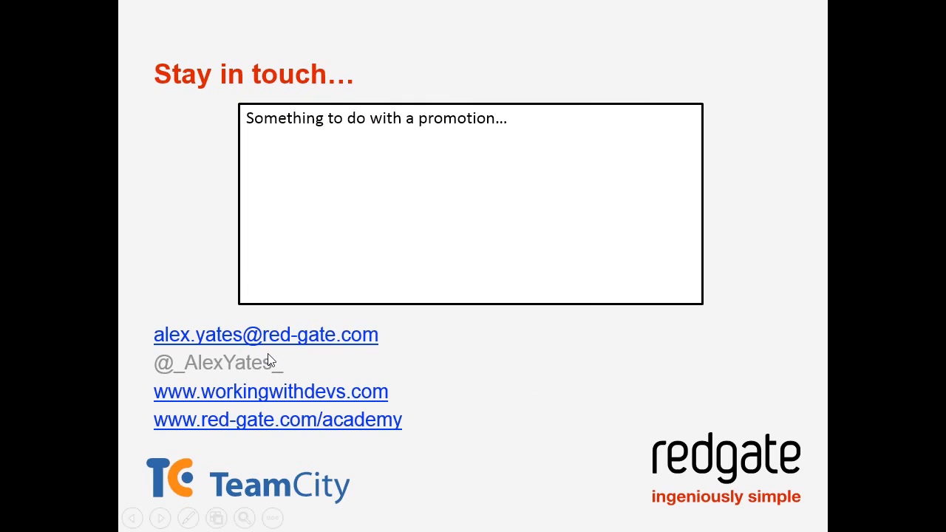
pyautogui.press('Left')
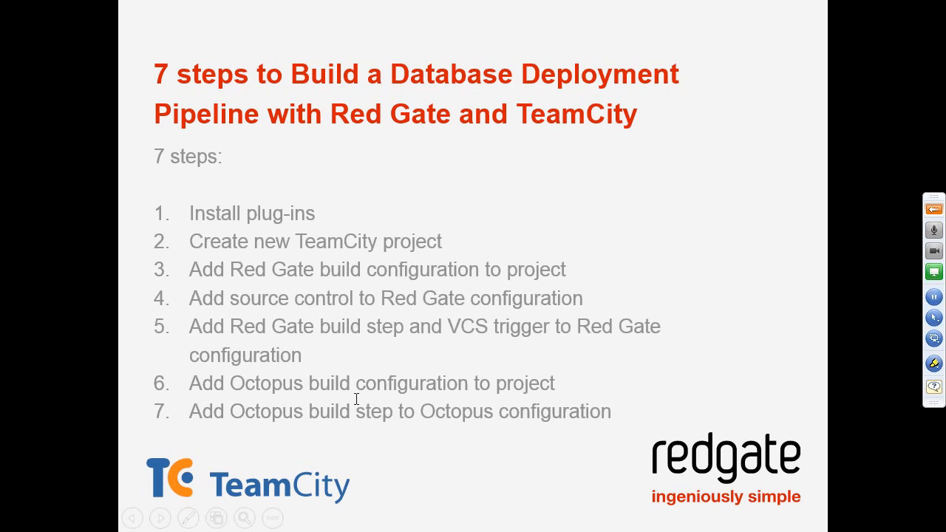
pyautogui.press('Escape')
pyautogui.click(379, 517)
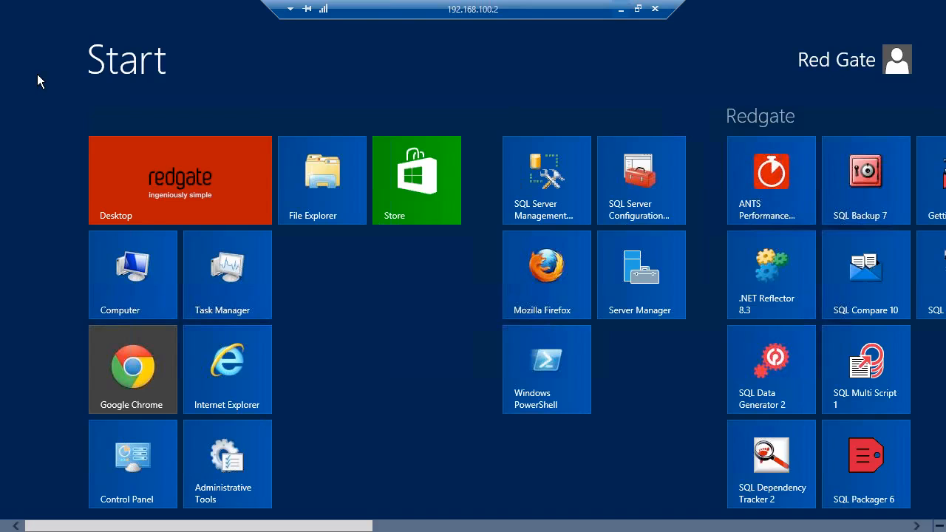
pyautogui.click(132, 179)
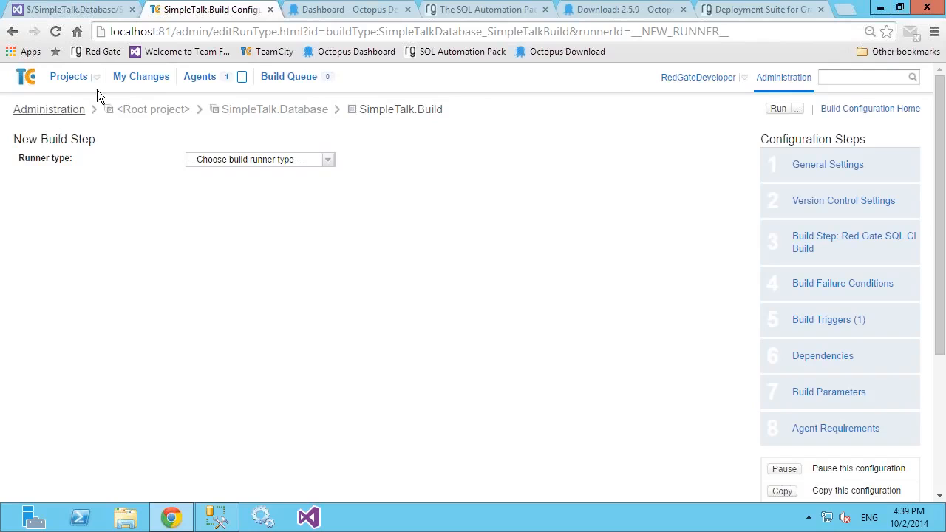
# Step: Open the project settings of SimpleTalk.Database for editing from the TeamCity projects overview
pyautogui.click(75, 82)
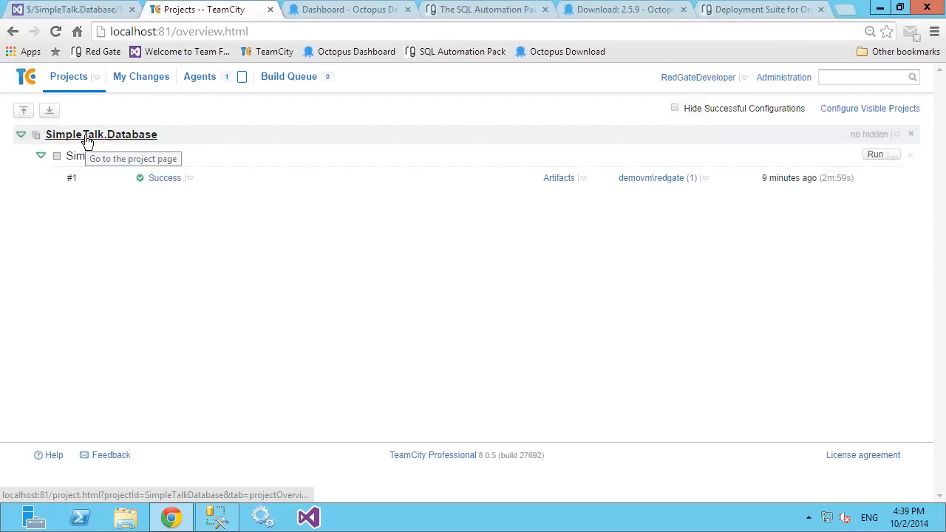
pyautogui.click(91, 155)
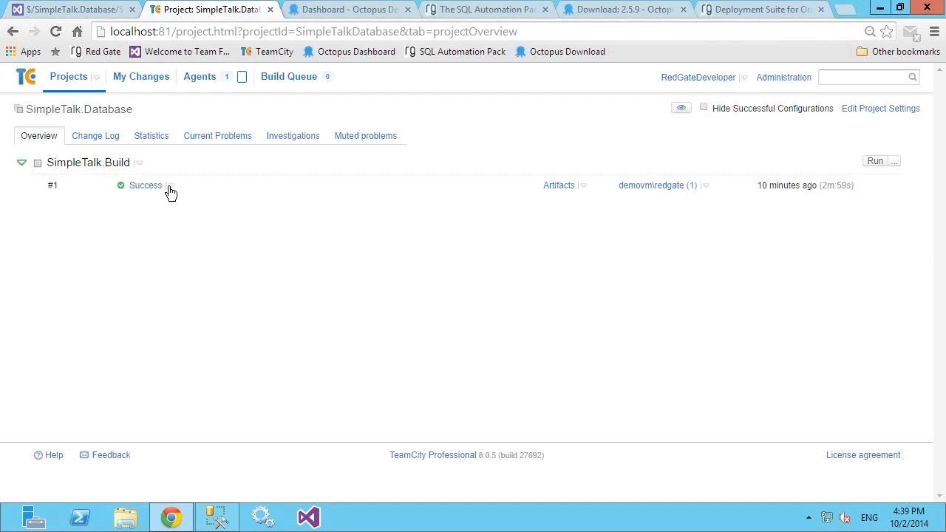
pyautogui.click(872, 110)
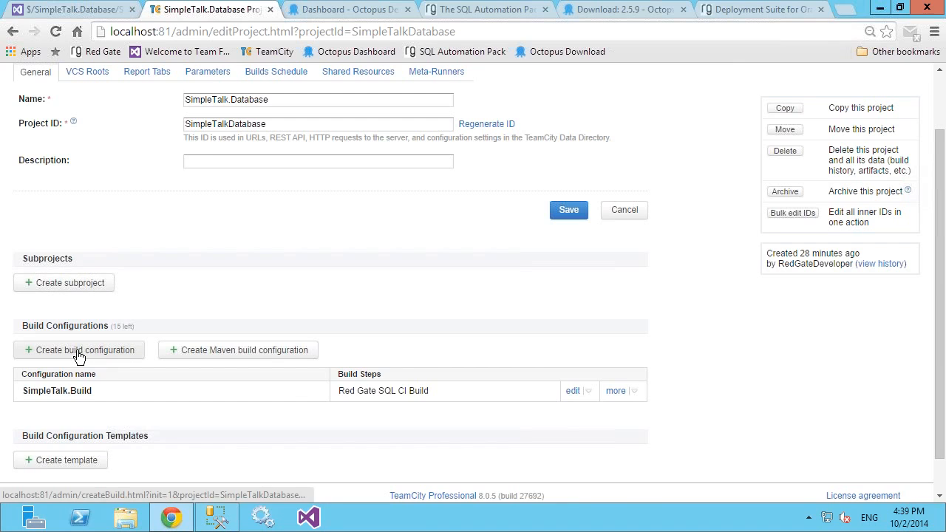
# Step: Create a build configuration named SimpleTalk.Deploy in the project and continue to its version control settings
pyautogui.click(76, 351)
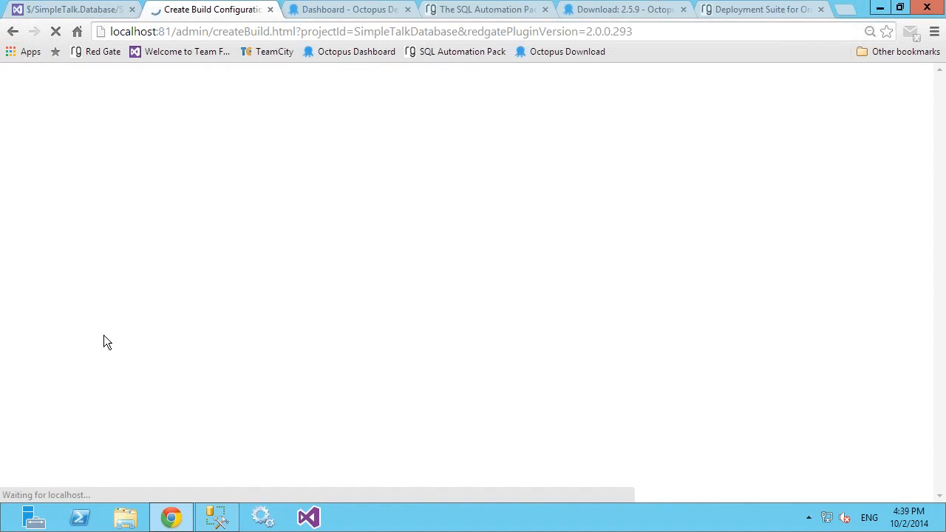
pyautogui.write('SimpleTalk.Deploy')
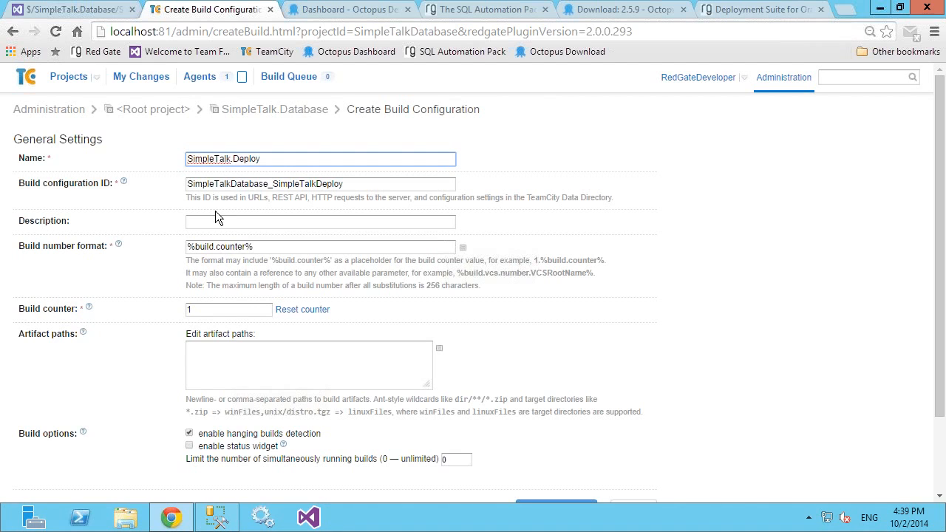
pyautogui.click(683, 223)
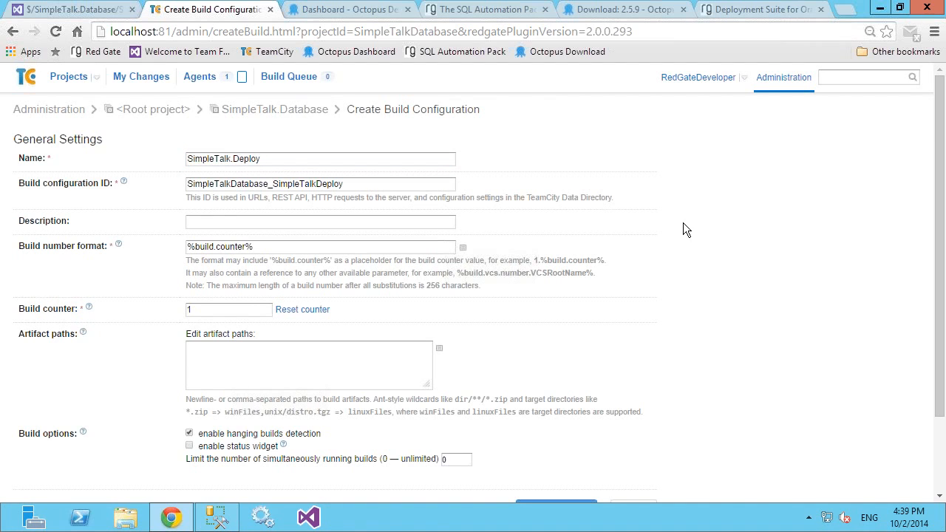
pyautogui.scroll(-2, 633, 251)
pyautogui.click(545, 415)
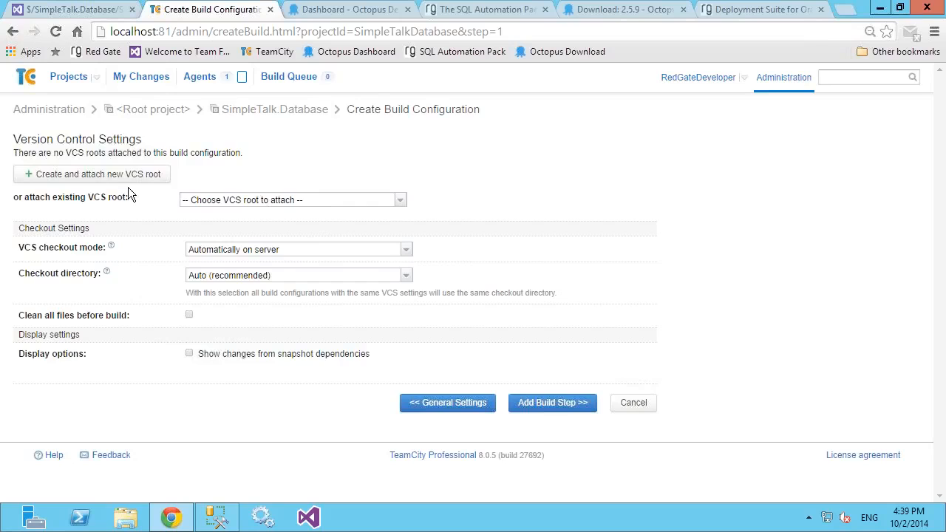
# Step: Skip attaching a VCS root and add a build step with the runner type OctopusDeploy: Create release
pyautogui.click(534, 411)
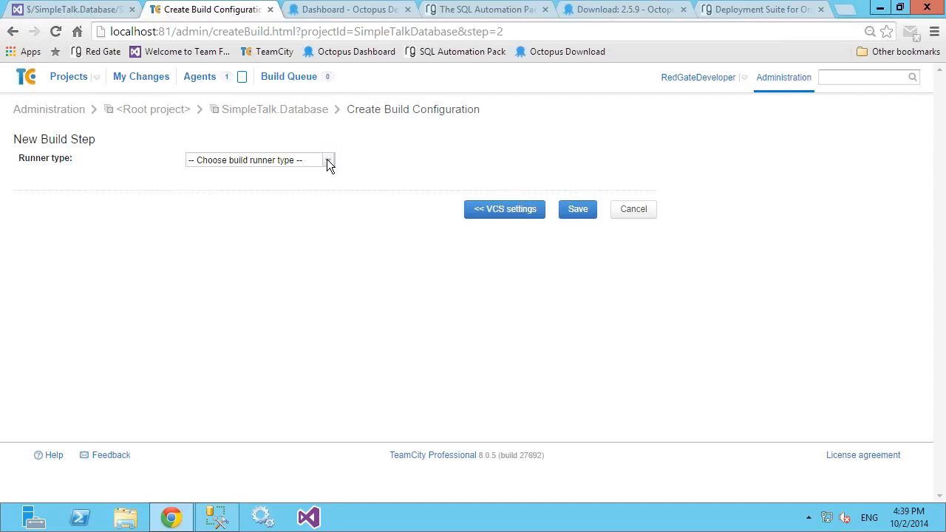
pyautogui.click(327, 159)
pyautogui.scroll(-3, 333, 336)
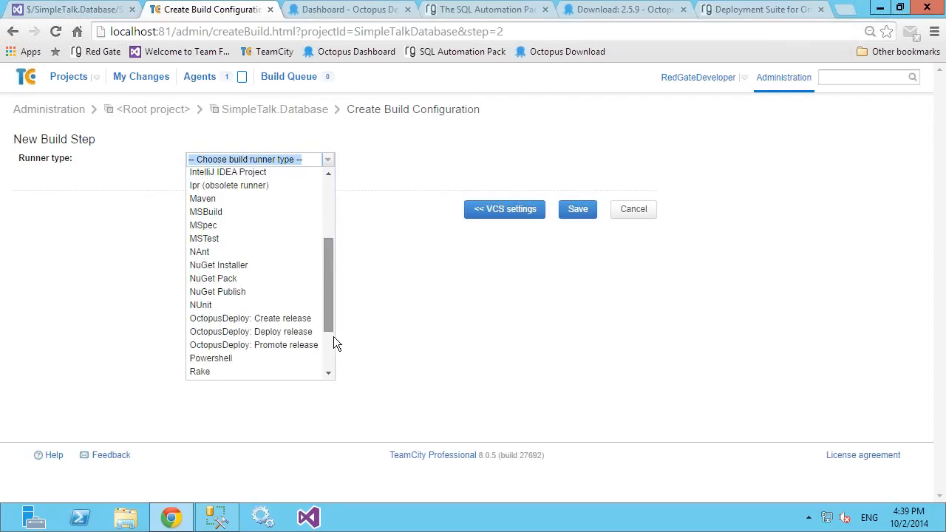
pyautogui.scroll(-2, 333, 342)
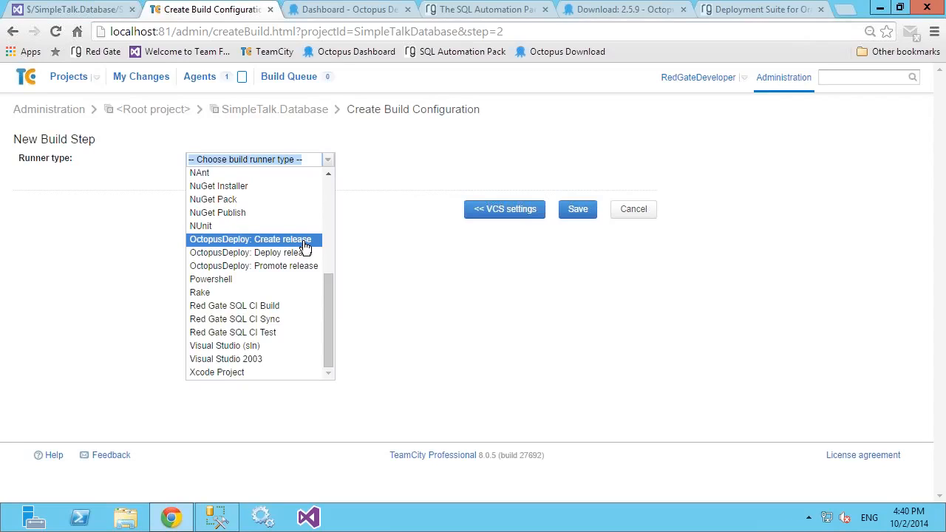
pyautogui.click(304, 241)
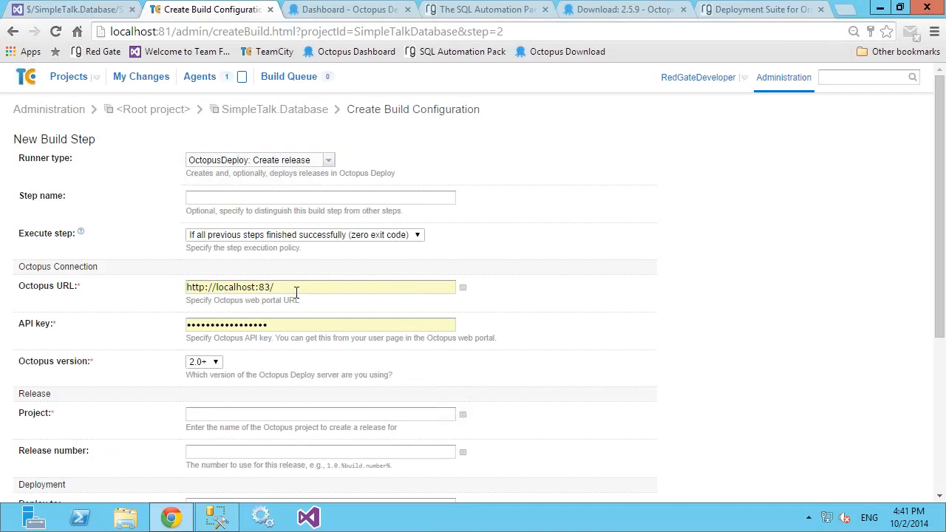
# Step: Switch to Octopus Deploy, generate a new API key with the purpose TeamCity from the account profile, and copy the key
pyautogui.click(331, 13)
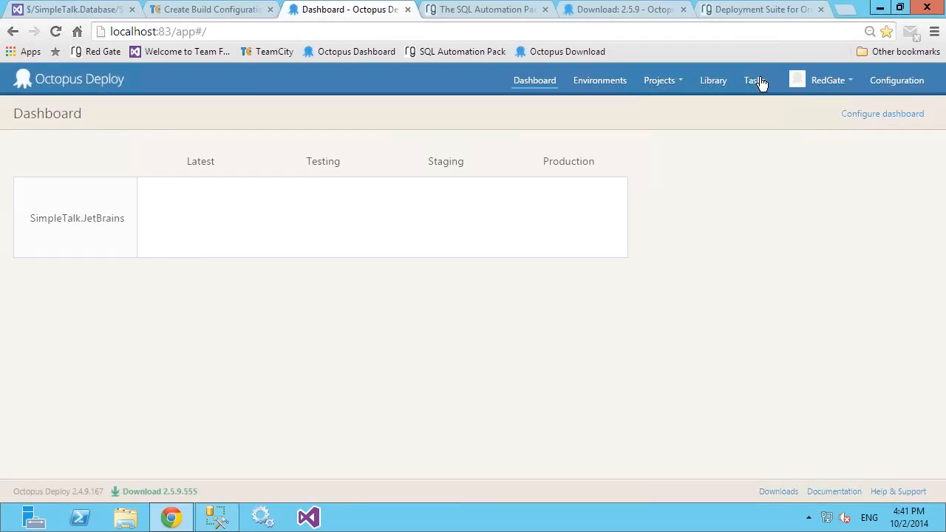
pyautogui.click(817, 80)
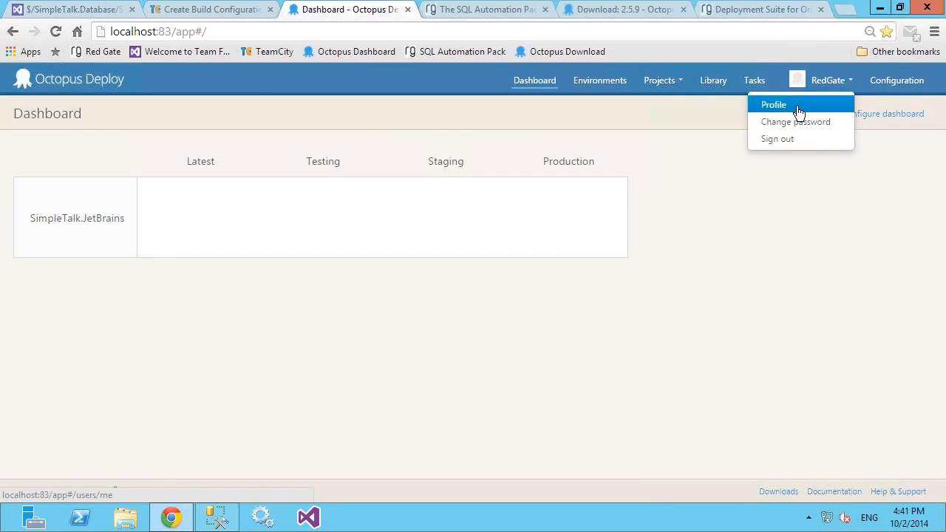
pyautogui.click(798, 108)
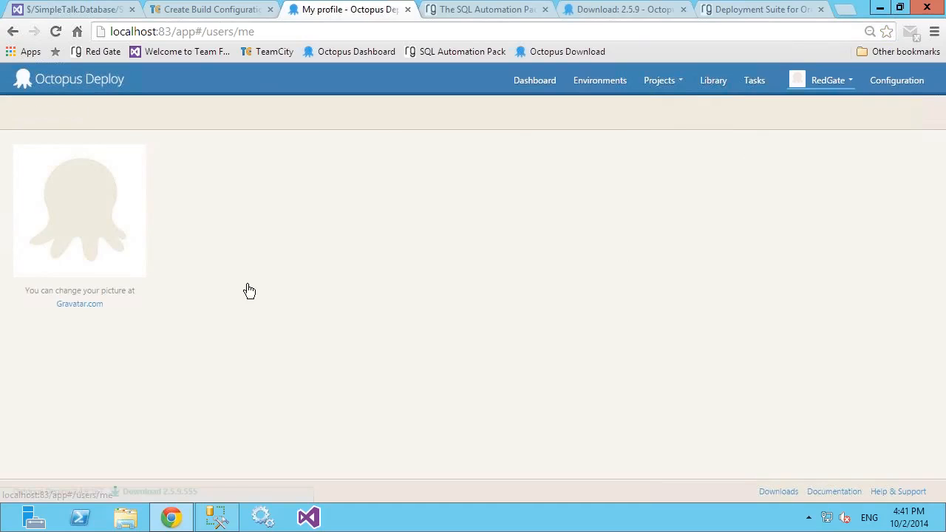
pyautogui.click(352, 161)
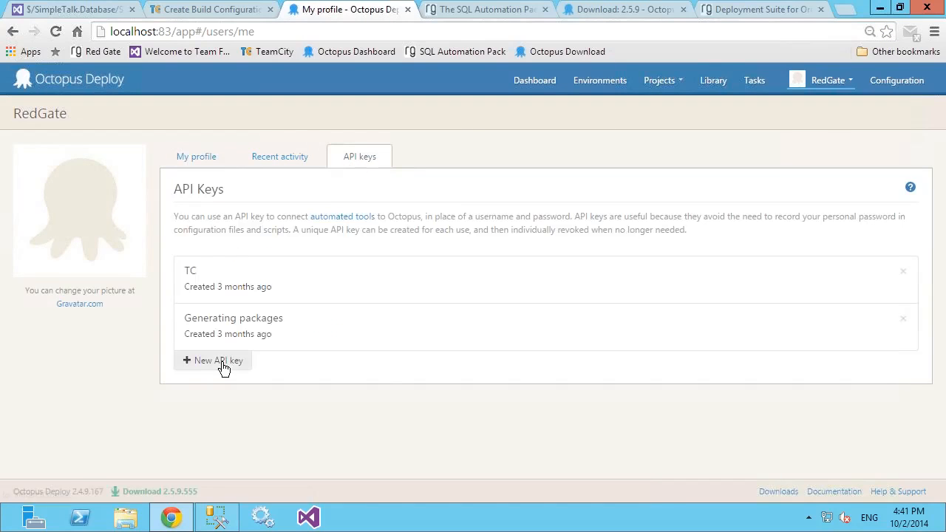
pyautogui.click(233, 360)
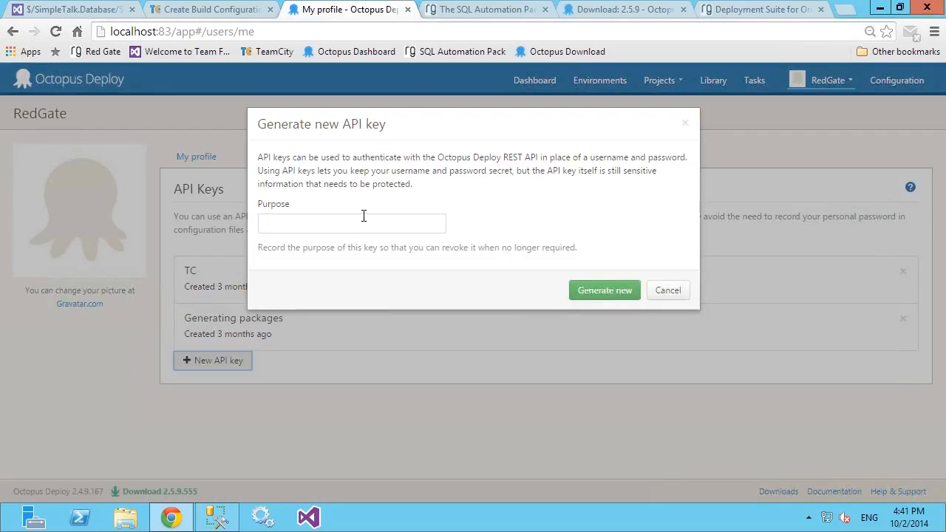
pyautogui.click(357, 228)
pyautogui.write('TeamCity')
pyautogui.click(595, 291)
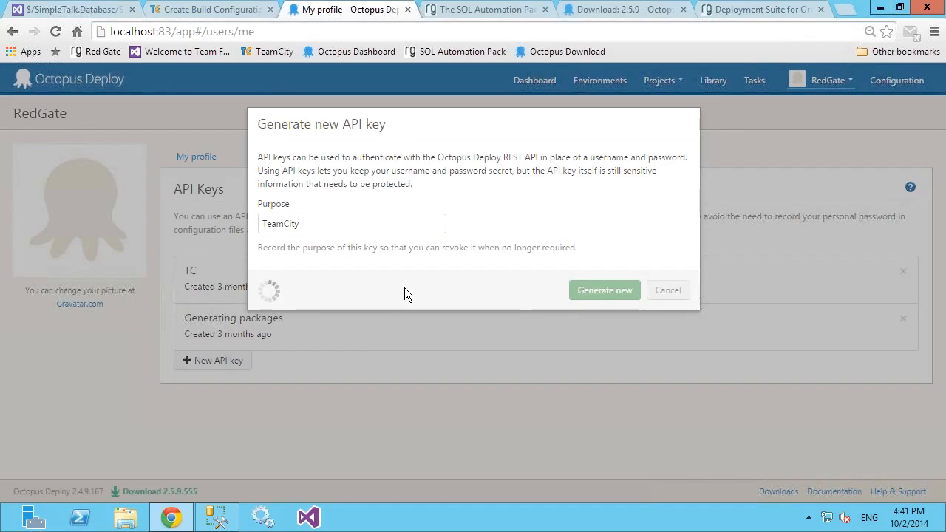
pyautogui.moveTo(395, 183); pyautogui.dragTo(261, 192)
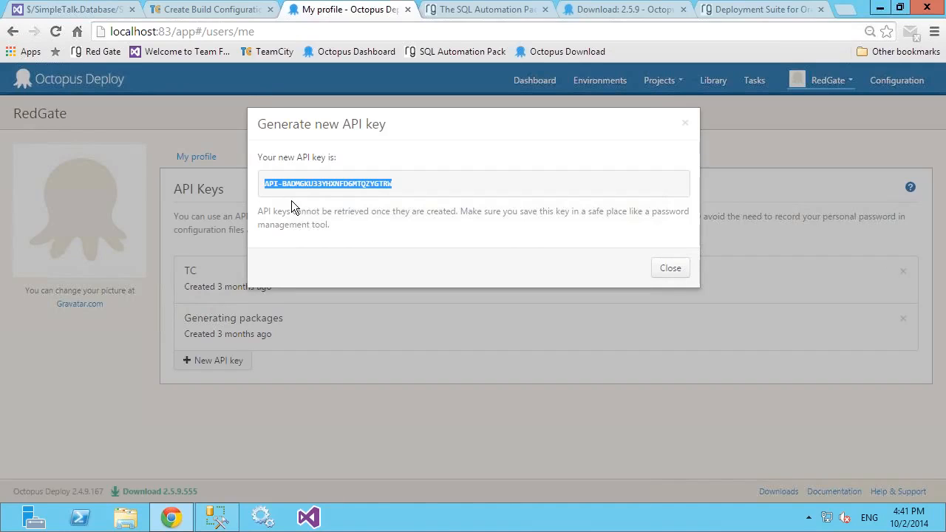
# Step: Return to the TeamCity build step and replace the prefilled API key with the copied Octopus API key
pyautogui.click(210, 11)
pyautogui.moveTo(275, 328); pyautogui.dragTo(160, 322)
pyautogui.hotkey('ctrl', 'v')
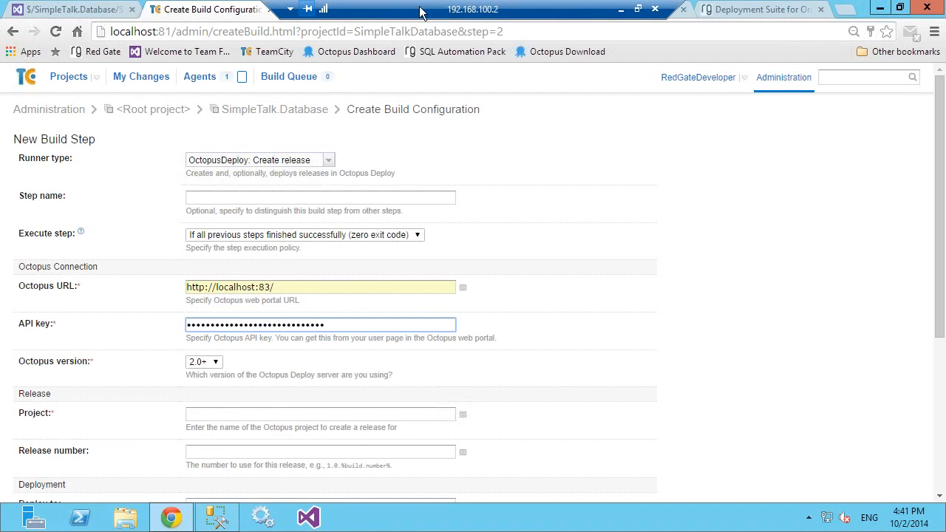
# Step: Look up the project name on the Octopus dashboard and set the build step's release project to SimpleTalk.JetBrains
pyautogui.click(359, 13)
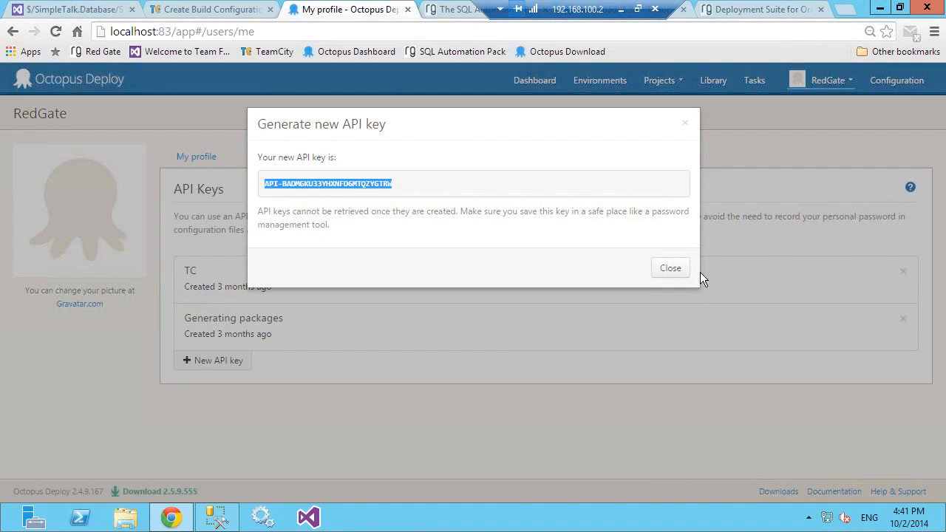
pyautogui.click(75, 78)
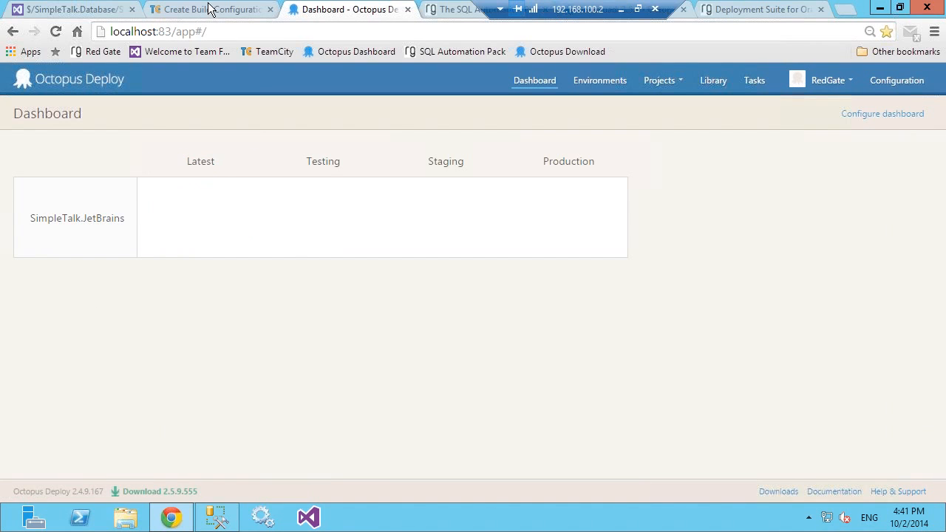
pyautogui.click(209, 9)
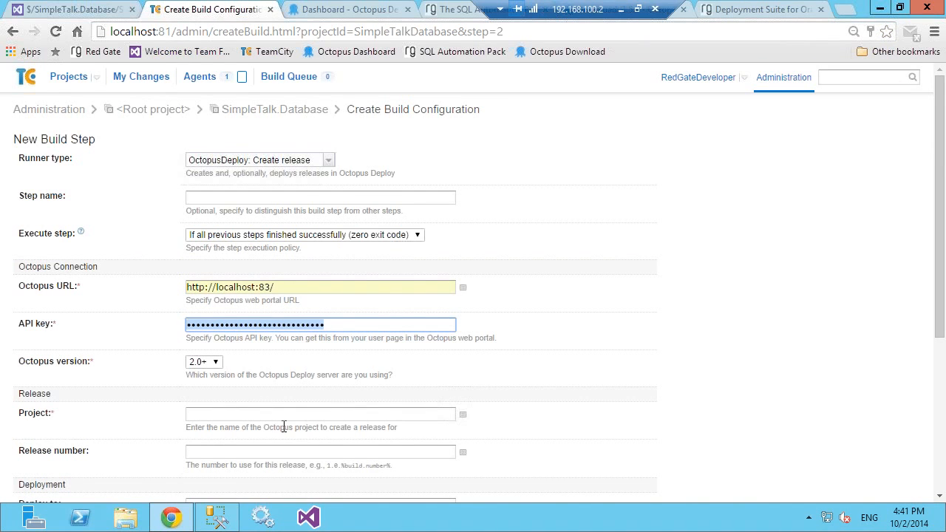
pyautogui.click(303, 414)
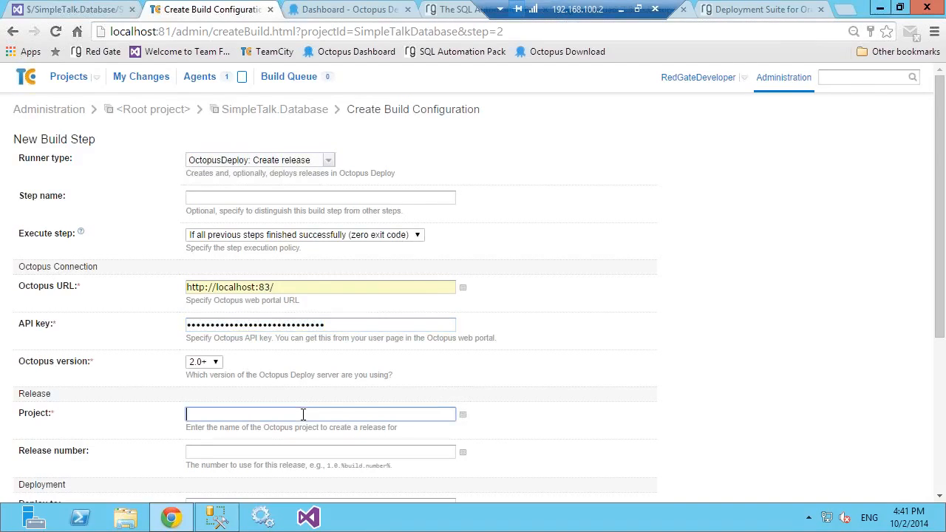
pyautogui.click(323, 11)
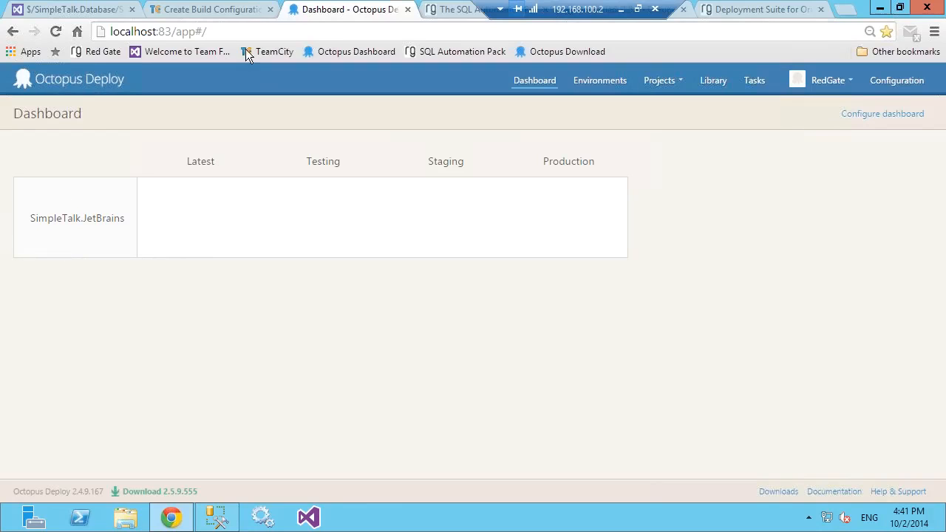
pyautogui.click(189, 9)
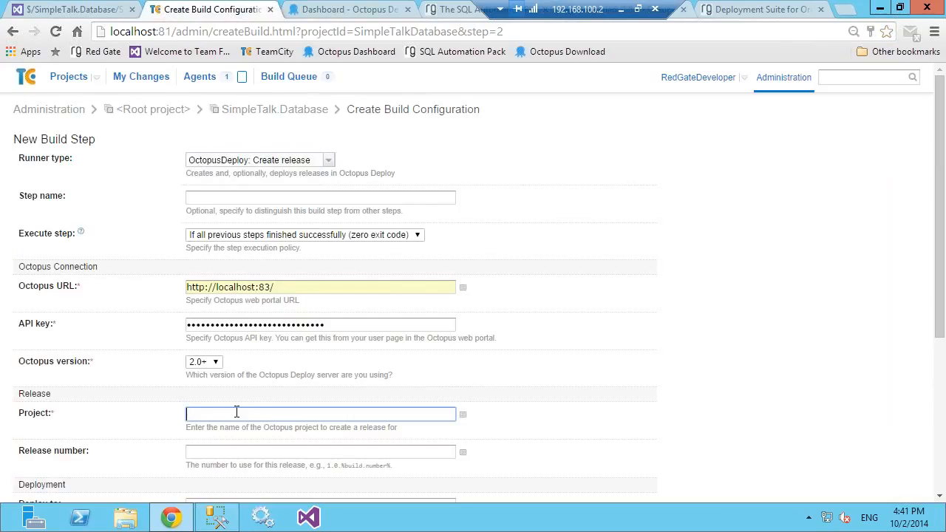
pyautogui.write('SimpleTalk.JetBrains')
pyautogui.click(214, 453)
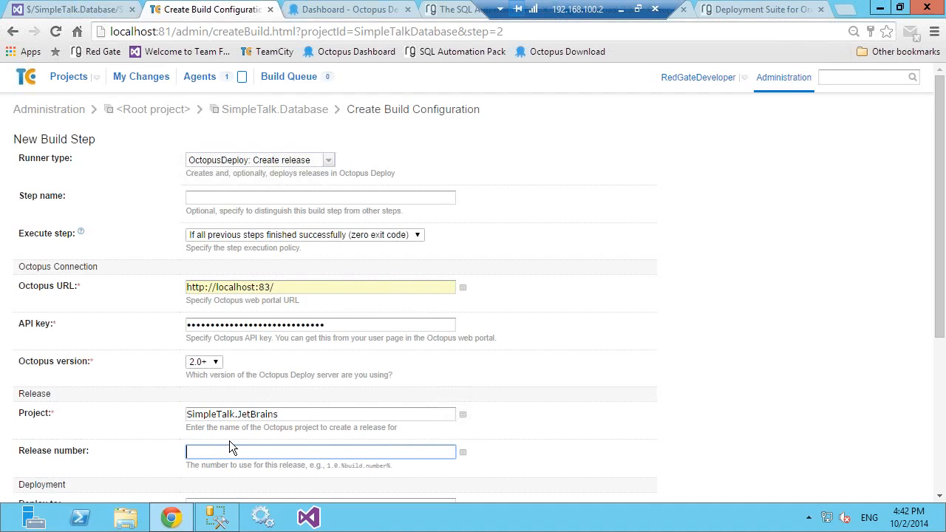
# Step: Set the release number of the Create release build step to %build.number%
pyautogui.write('%build')
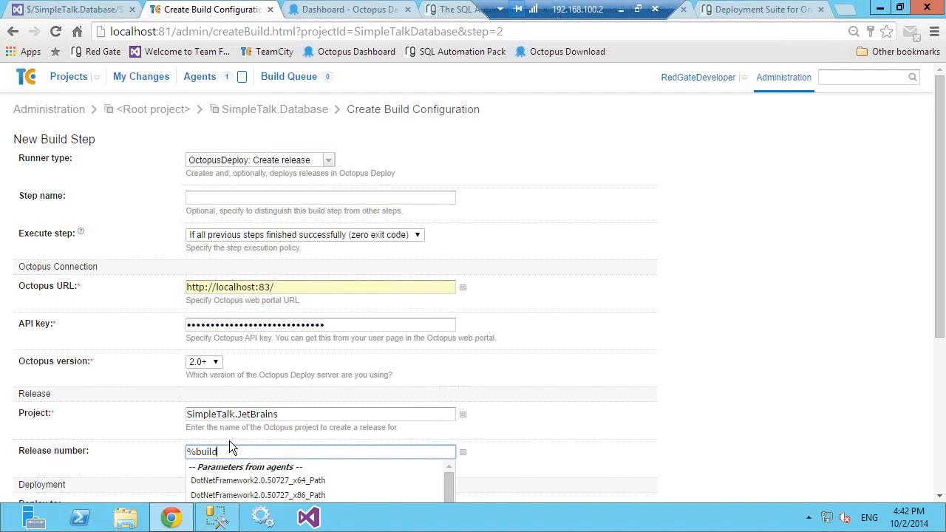
pyautogui.write('.number%')
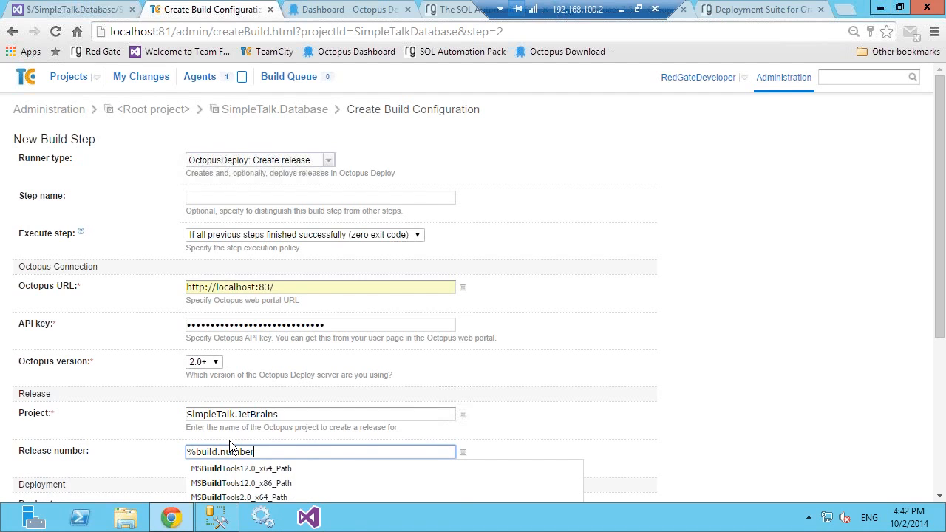
pyautogui.click(581, 438)
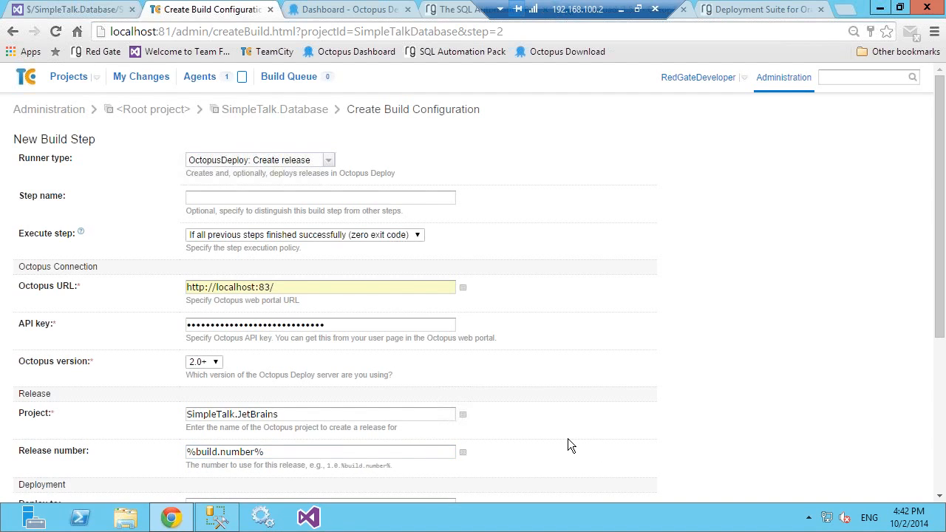
# Step: Look up the environment name on the Octopus dashboard, set the build step to deploy to Latest, and enable showing deployment progress
pyautogui.scroll(-3, 569, 440)
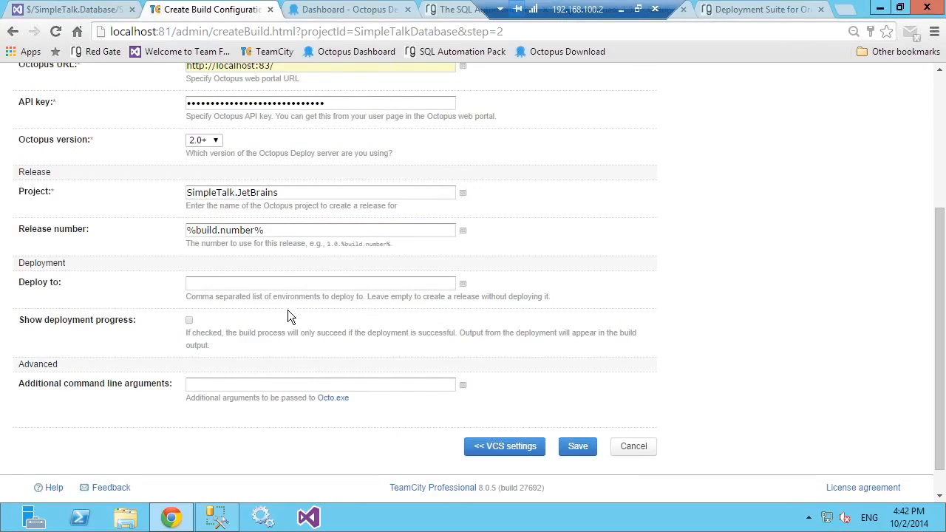
pyautogui.click(271, 289)
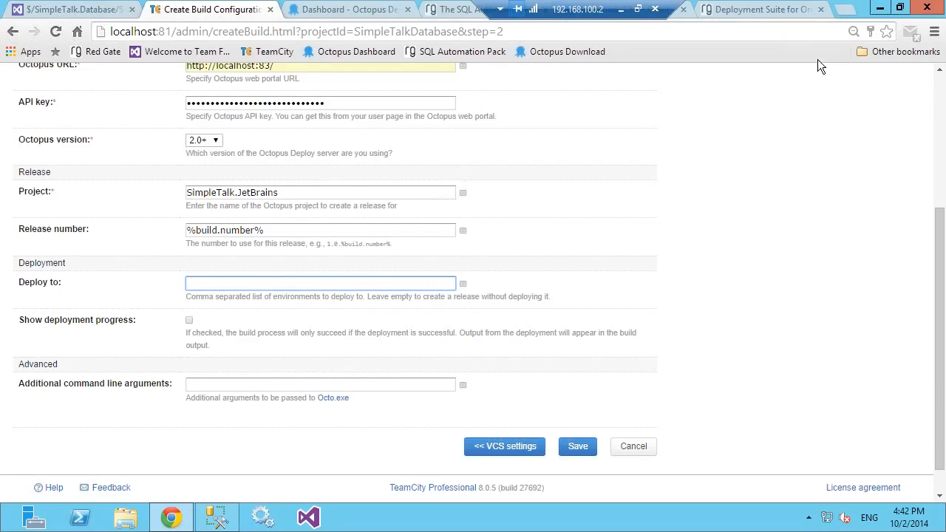
pyautogui.click(359, 7)
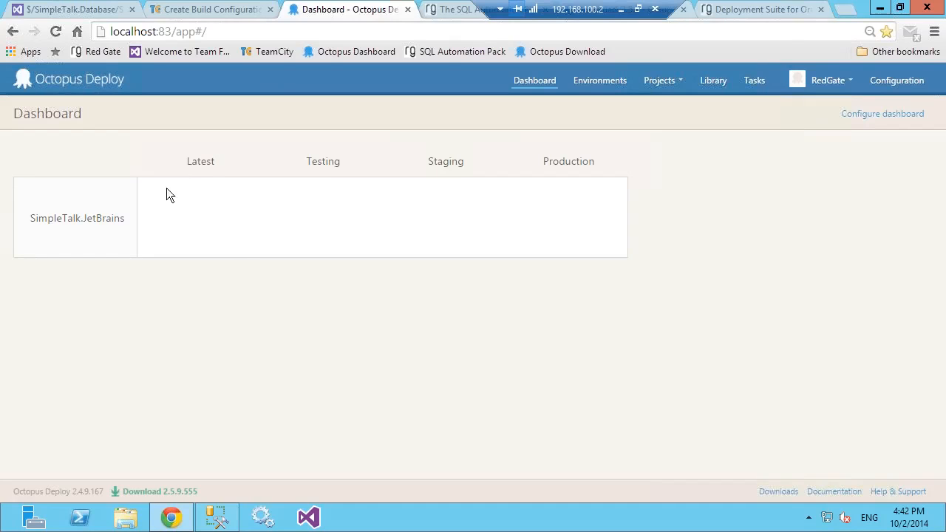
pyautogui.click(185, 10)
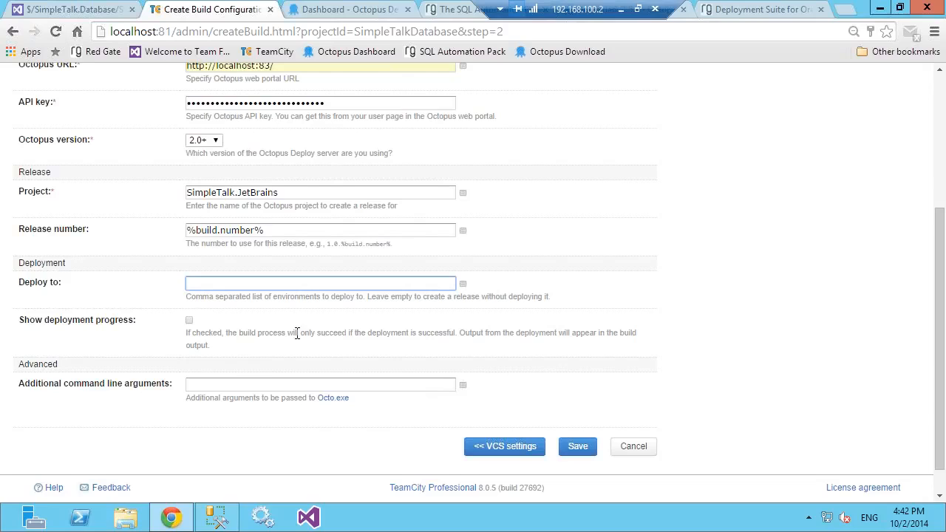
pyautogui.write('Latest')
pyautogui.click(190, 322)
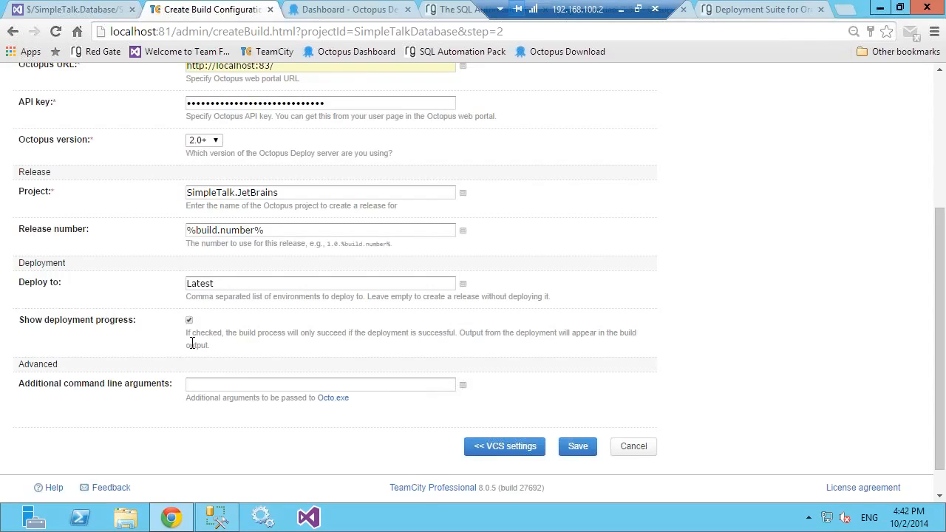
# Step: Review the environments on the Octopus dashboard again and save the OctopusDeploy: Create release build step in TeamCity
pyautogui.click(334, 10)
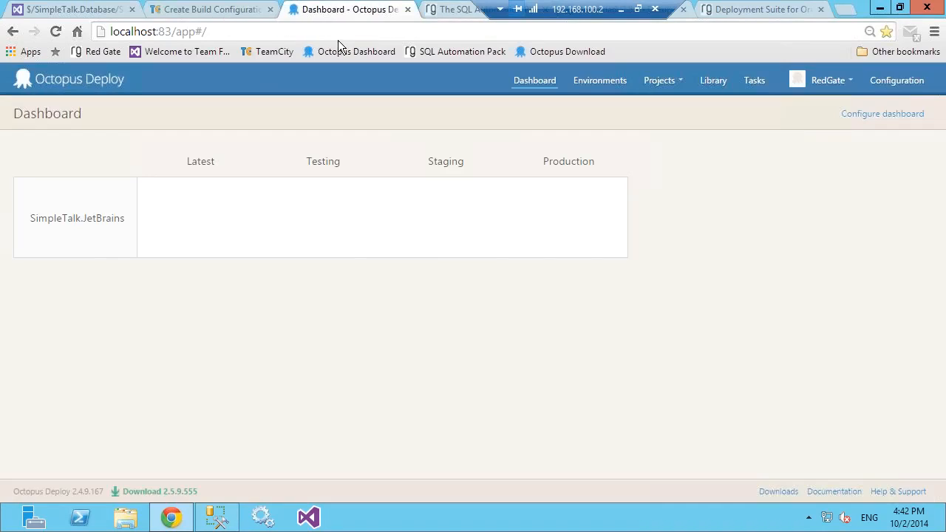
pyautogui.click(214, 11)
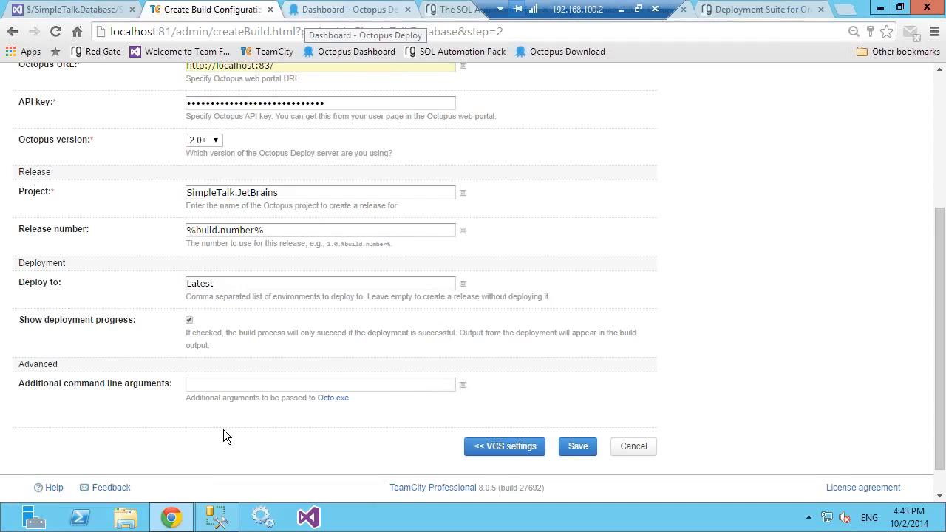
pyautogui.click(325, 15)
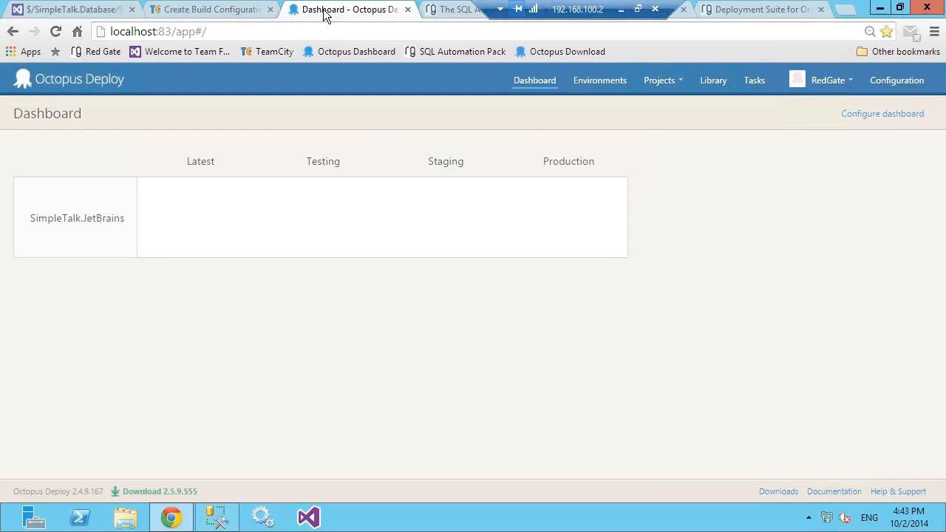
pyautogui.click(217, 14)
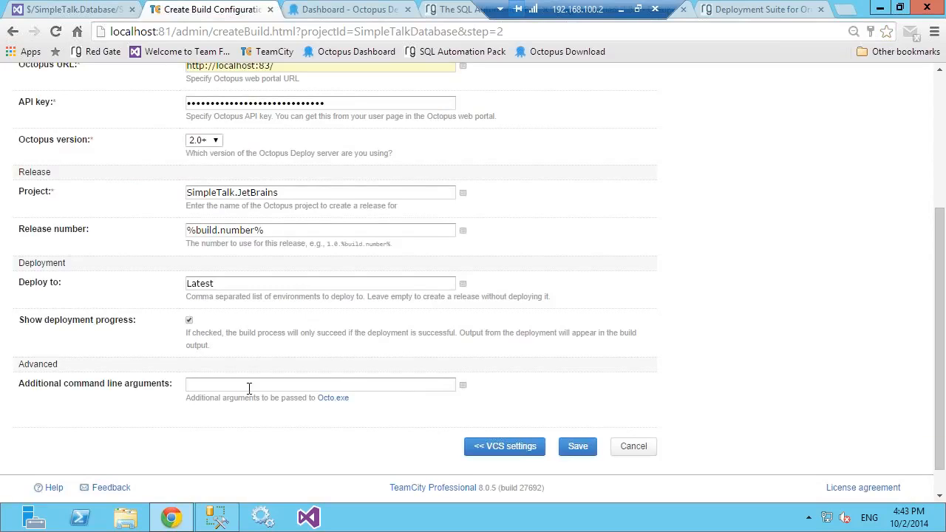
pyautogui.click(573, 447)
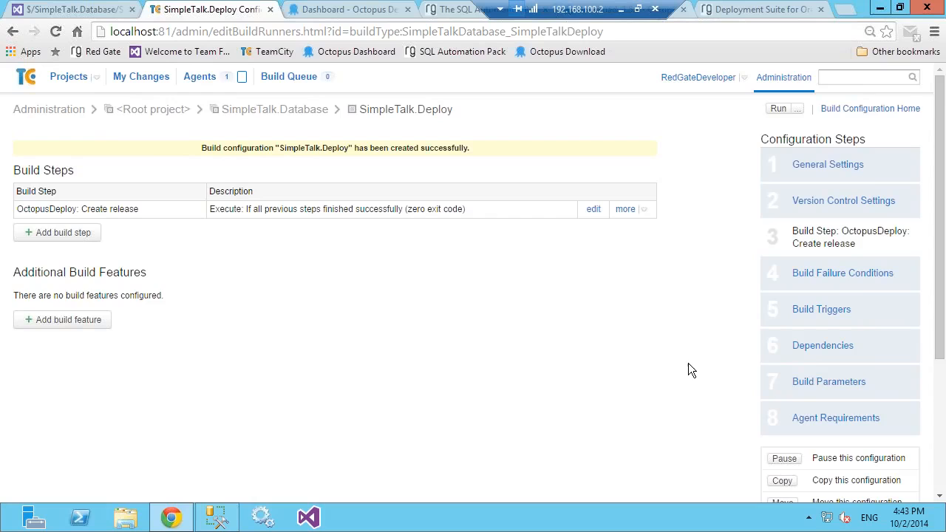
# Step: Add a snapshot dependency on SimpleTalk.Build to the SimpleTalk.Deploy configuration, keeping the default options
pyautogui.click(816, 347)
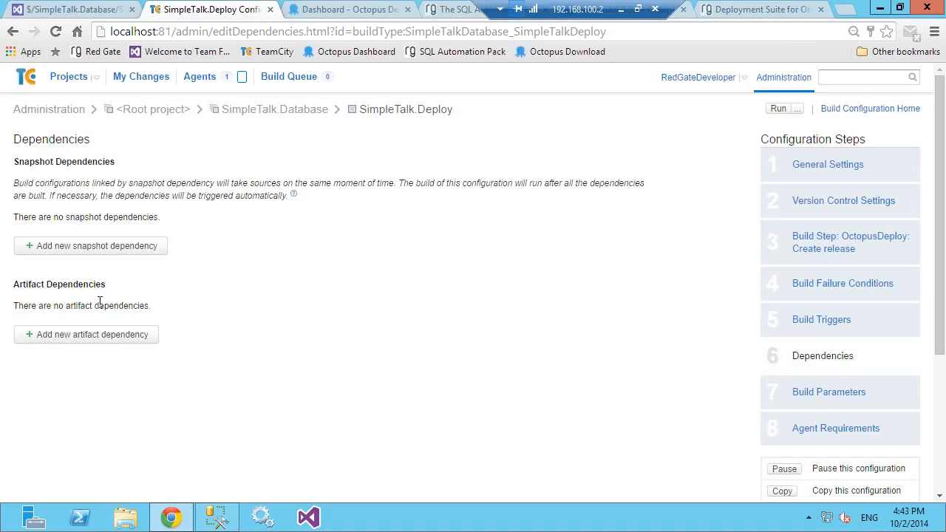
pyautogui.click(107, 250)
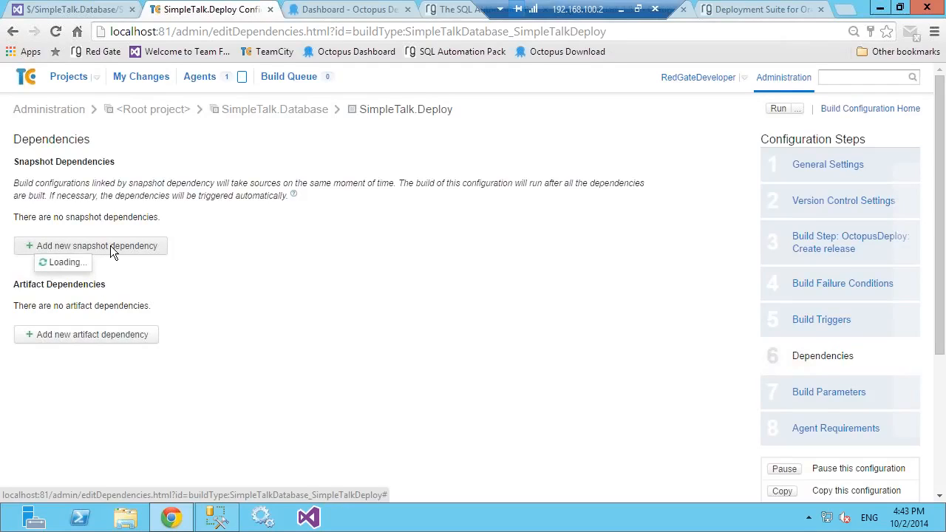
pyautogui.click(427, 240)
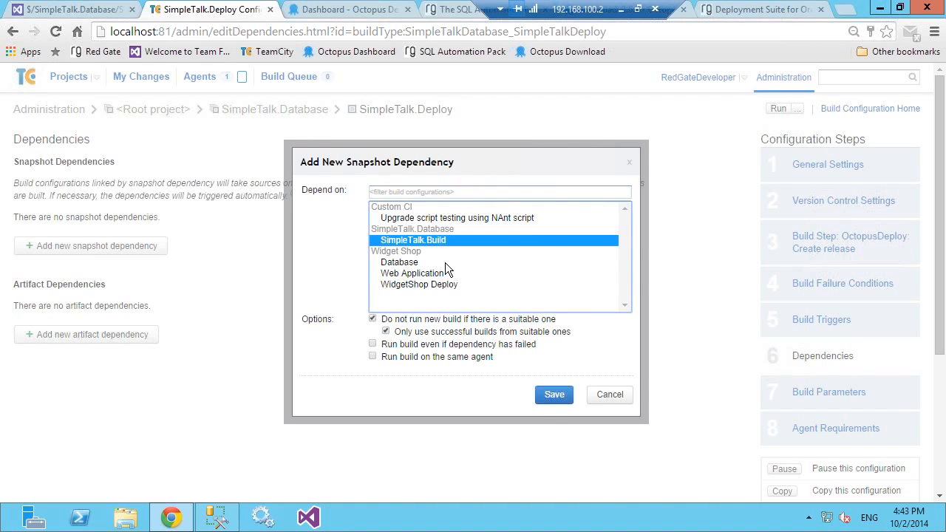
pyautogui.click(551, 403)
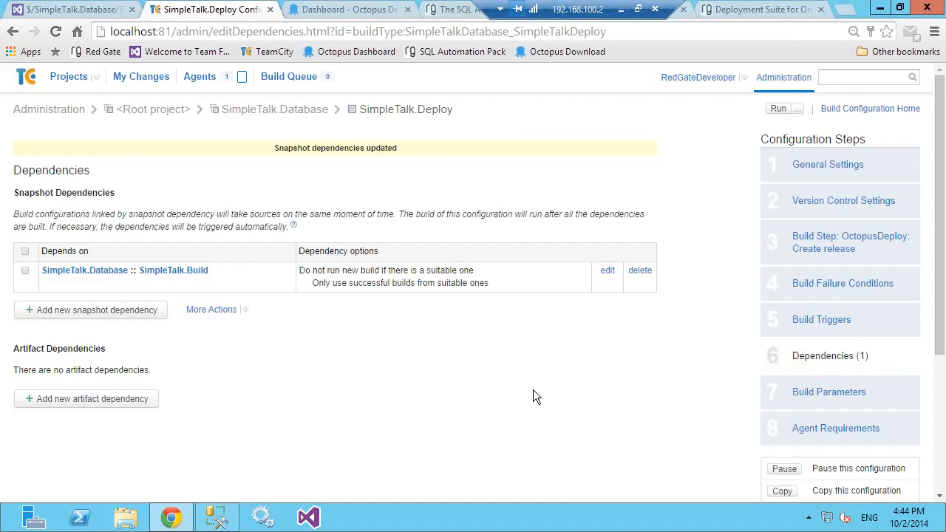
# Step: Add a Finish Build Trigger to SimpleTalk.Deploy for SimpleTalk.Database :: SimpleTalk.Build that fires after successful builds only
pyautogui.click(831, 328)
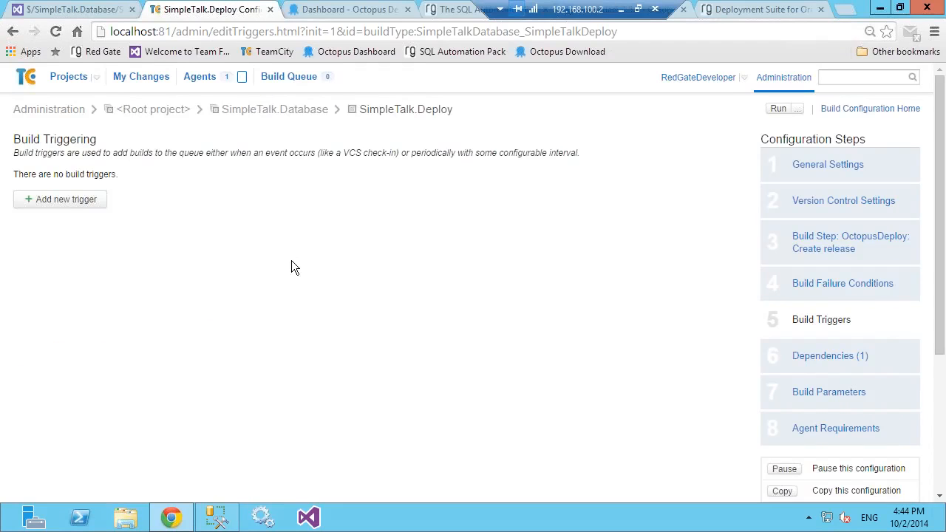
pyautogui.click(76, 202)
pyautogui.click(606, 276)
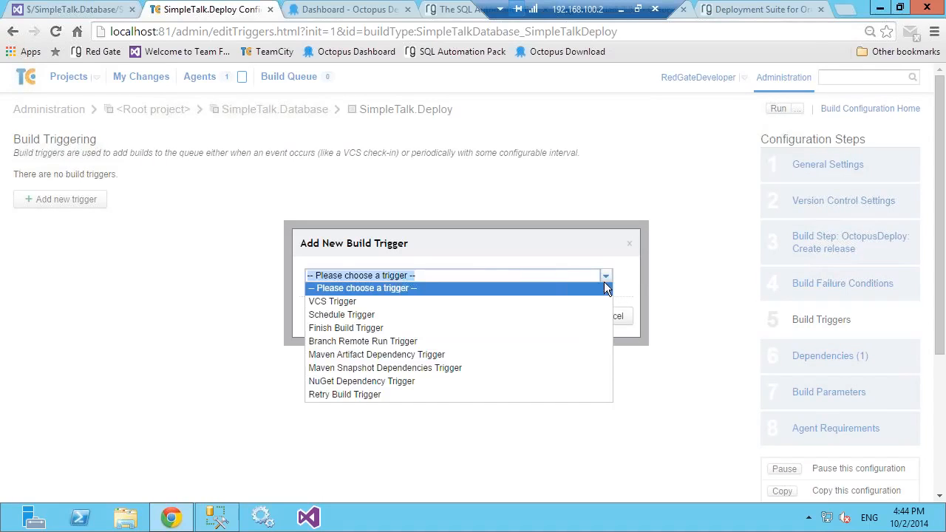
pyautogui.click(370, 329)
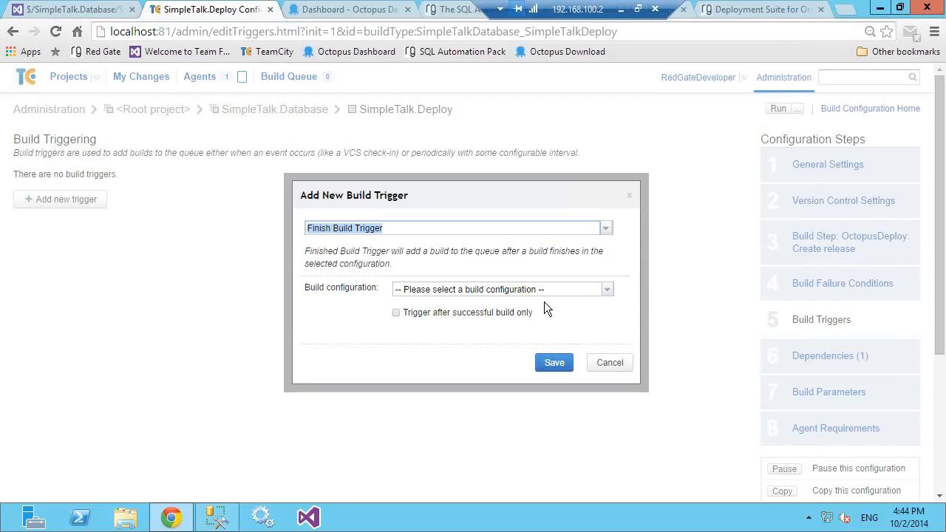
pyautogui.click(608, 289)
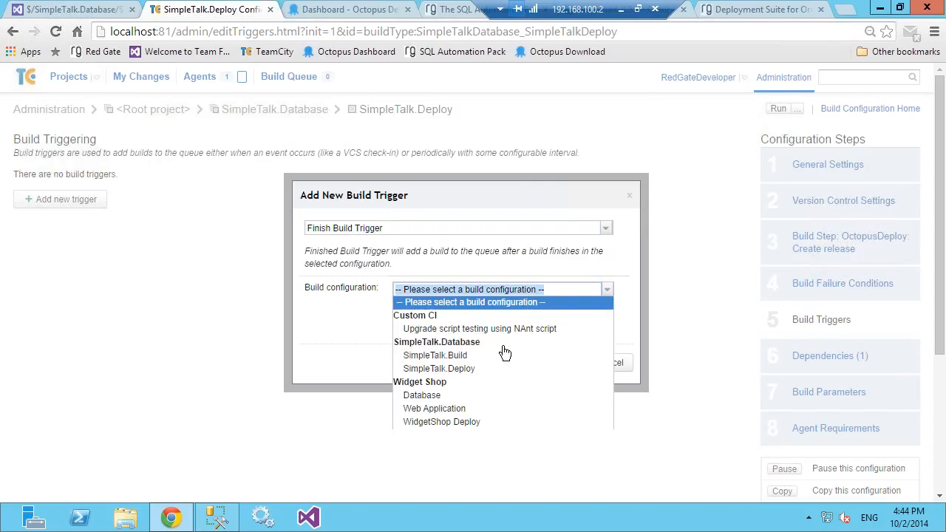
pyautogui.click(496, 355)
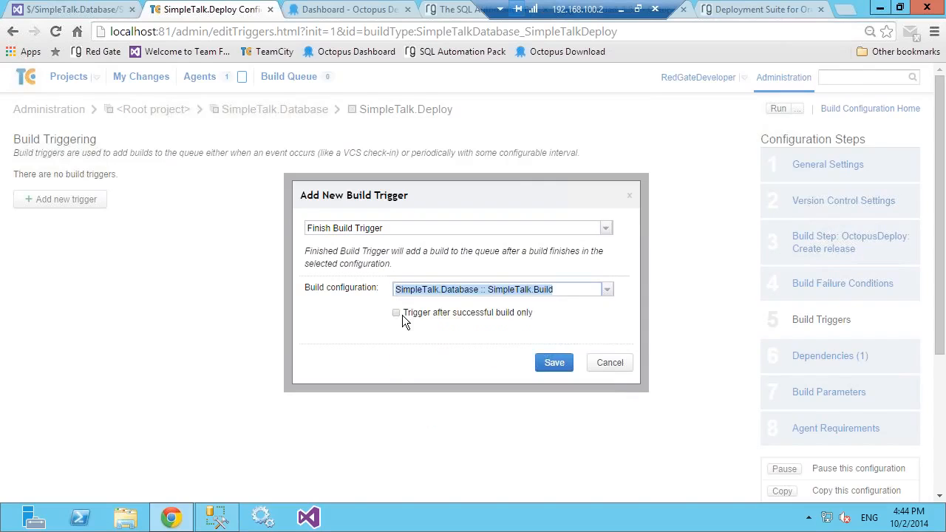
pyautogui.click(396, 313)
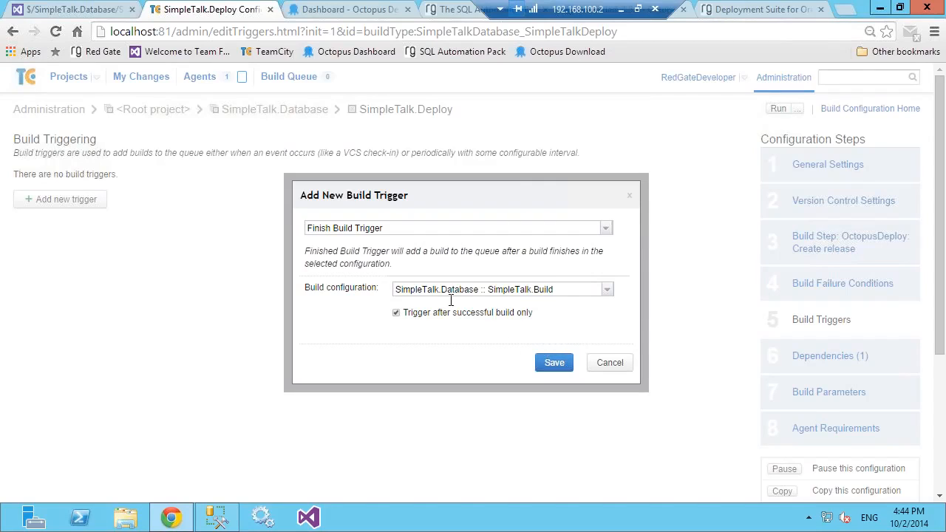
pyautogui.click(556, 363)
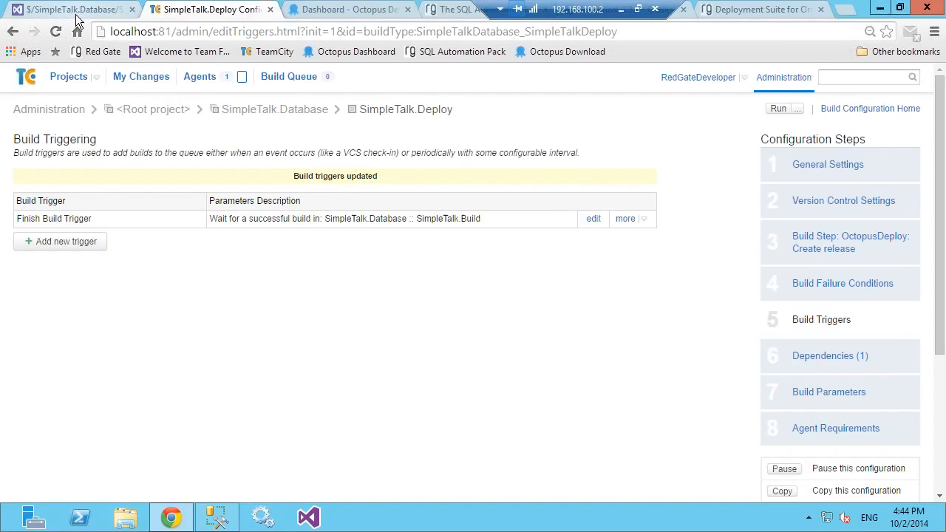
# Step: Run SimpleTalk.Build from the projects overview and check the refreshed Octopus dashboard for a SimpleTalk.JetBrains release
pyautogui.click(71, 78)
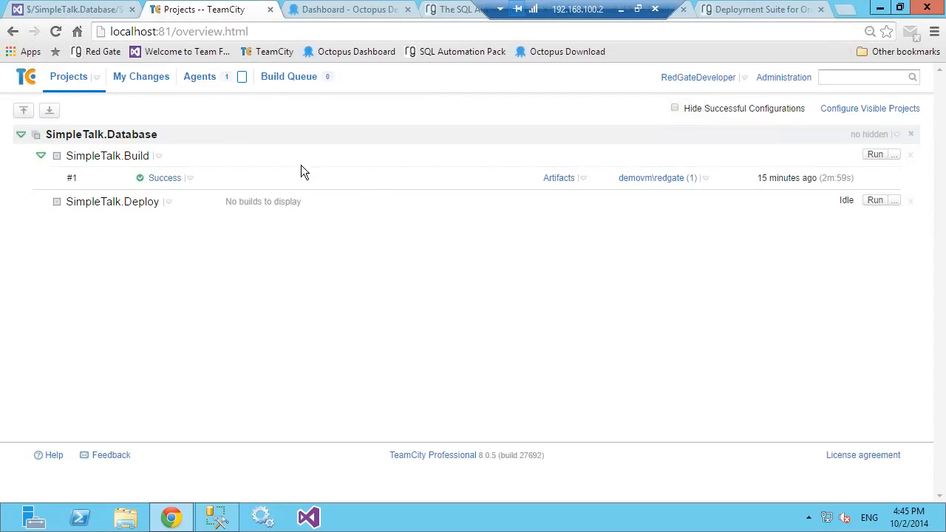
pyautogui.click(875, 155)
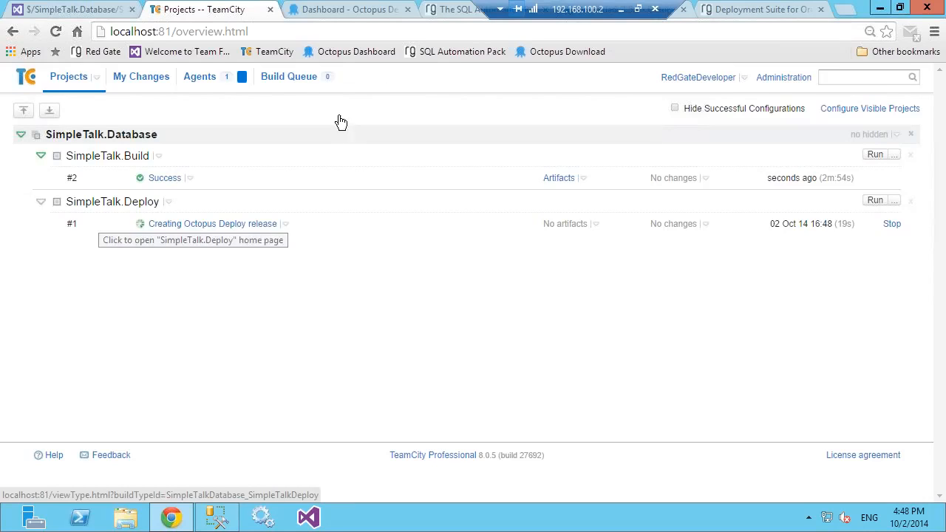
pyautogui.click(347, 10)
pyautogui.click(55, 31)
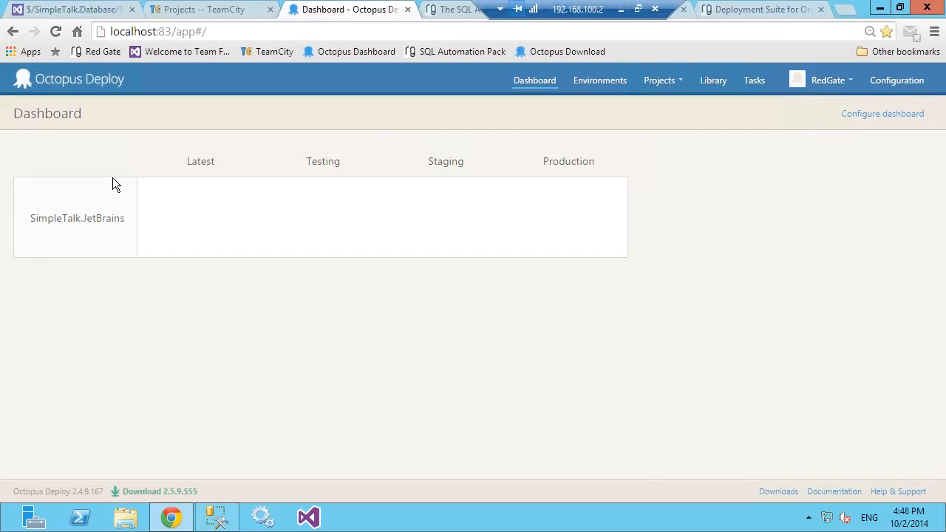
pyautogui.click(190, 12)
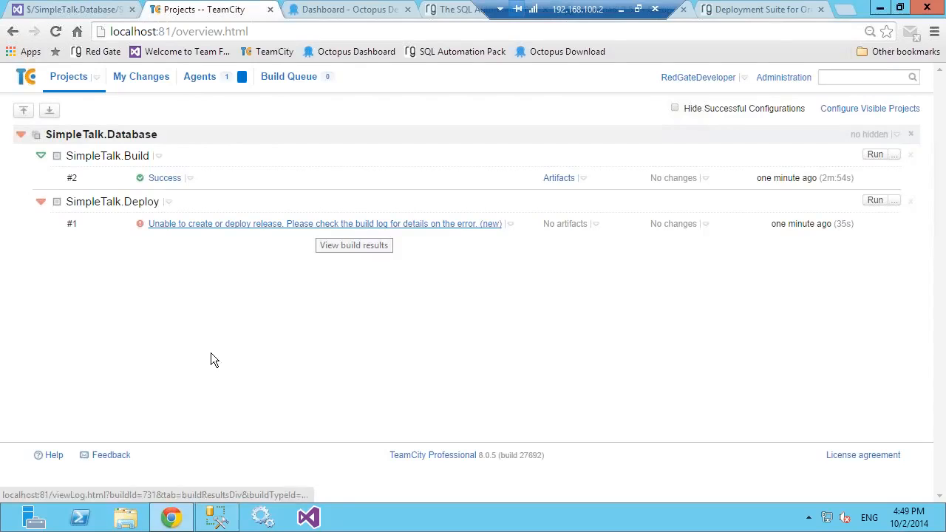
pyautogui.click(182, 527)
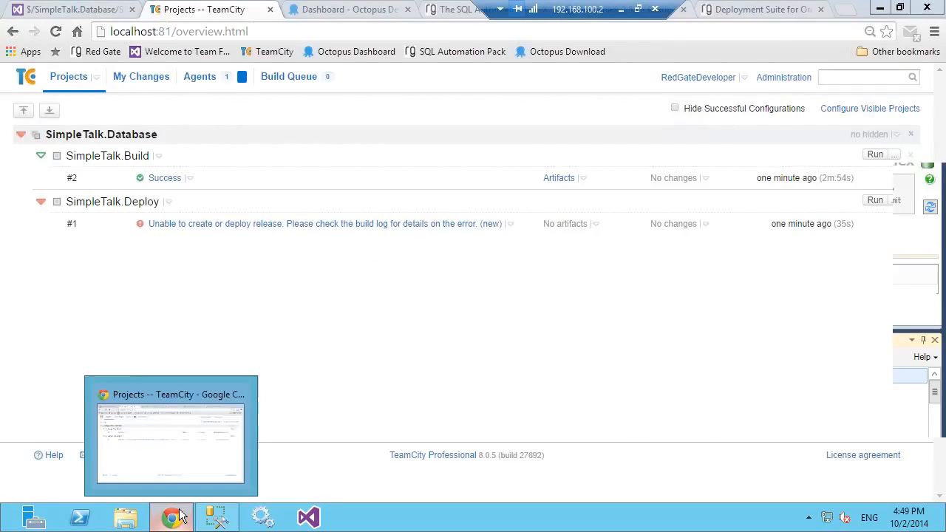
pyautogui.click(181, 524)
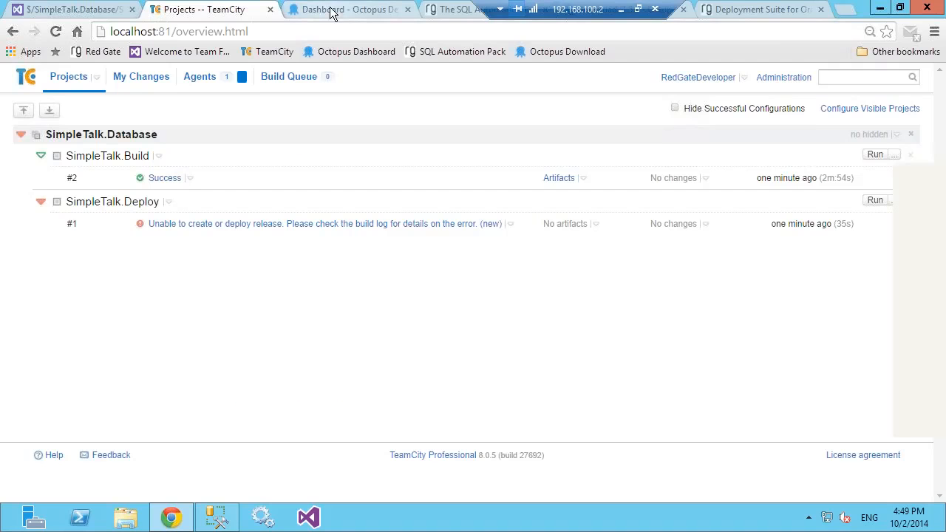
pyautogui.click(330, 12)
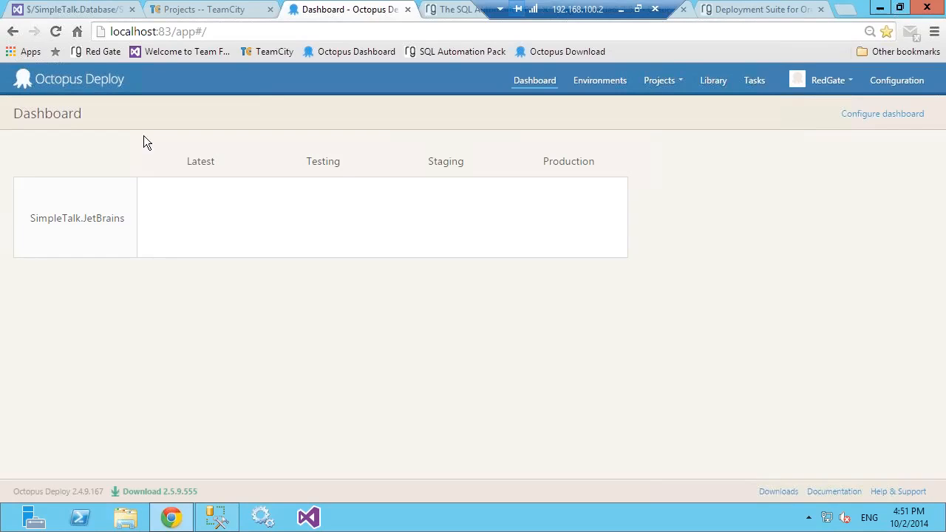
pyautogui.click(232, 16)
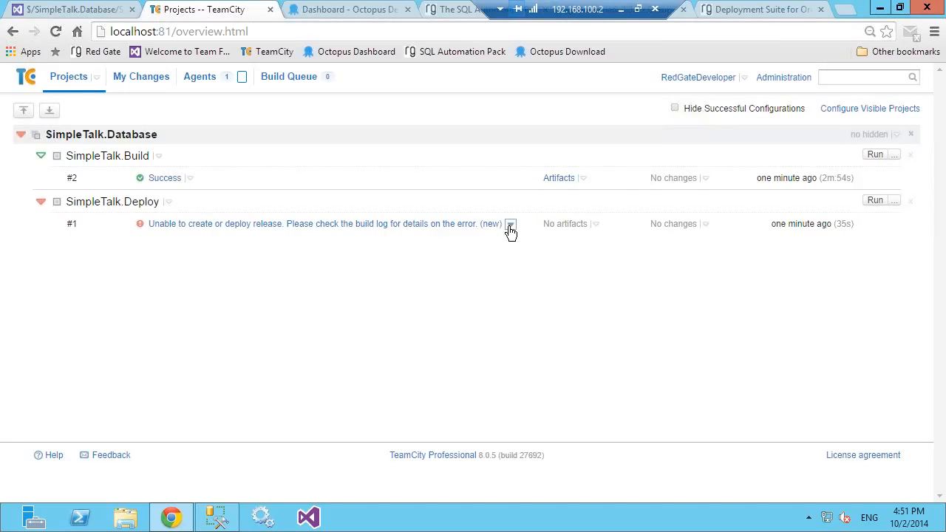
# Step: Open the build log of SimpleTalk.Deploy build #1, expand its Octopus Deploy block and examine the error details
pyautogui.click(509, 224)
pyautogui.click(485, 259)
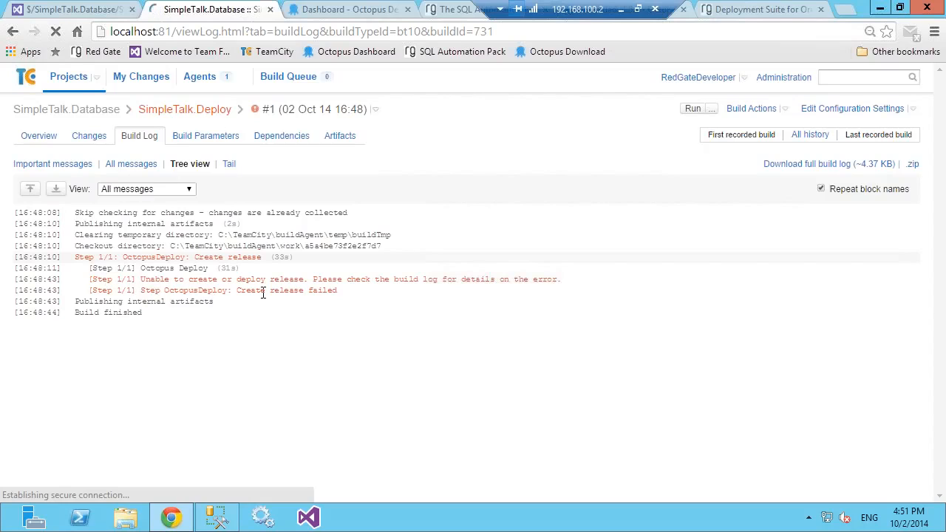
pyautogui.click(86, 275)
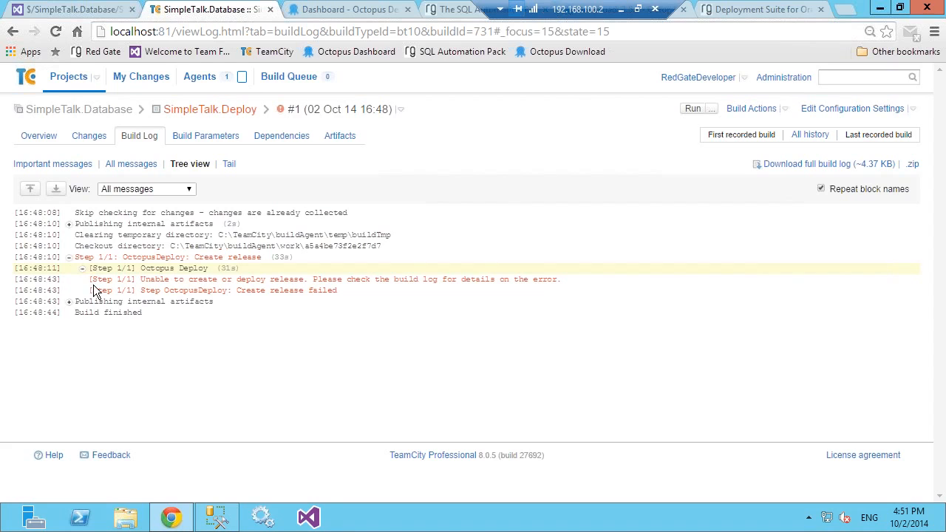
pyautogui.scroll(-3, 116, 323)
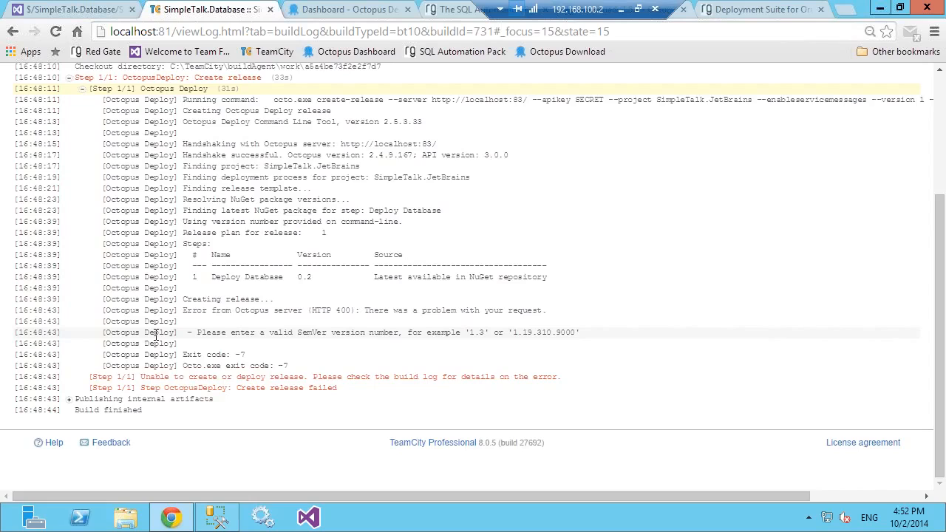
# Step: Review the HTTP error and the create-release failure lines in the build log of SimpleTalk.Deploy build #1
pyautogui.click(521, 9)
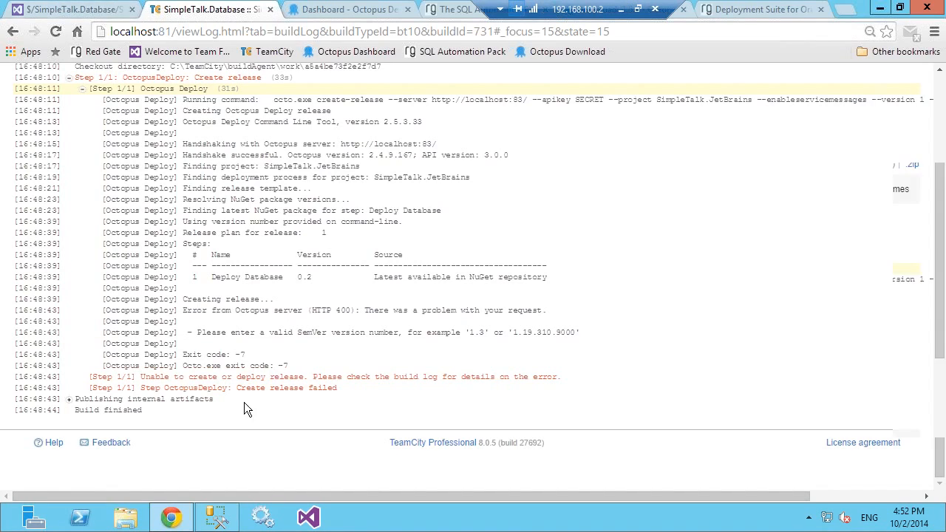
pyautogui.scroll(3, 244, 402)
pyautogui.scroll(-3, 219, 281)
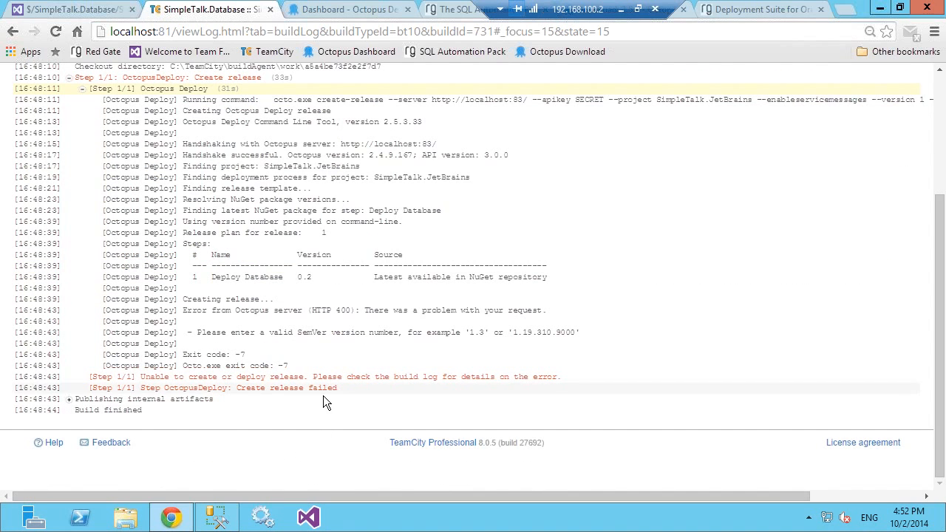
pyautogui.moveTo(246, 378); pyautogui.dragTo(393, 381)
pyautogui.click(282, 402)
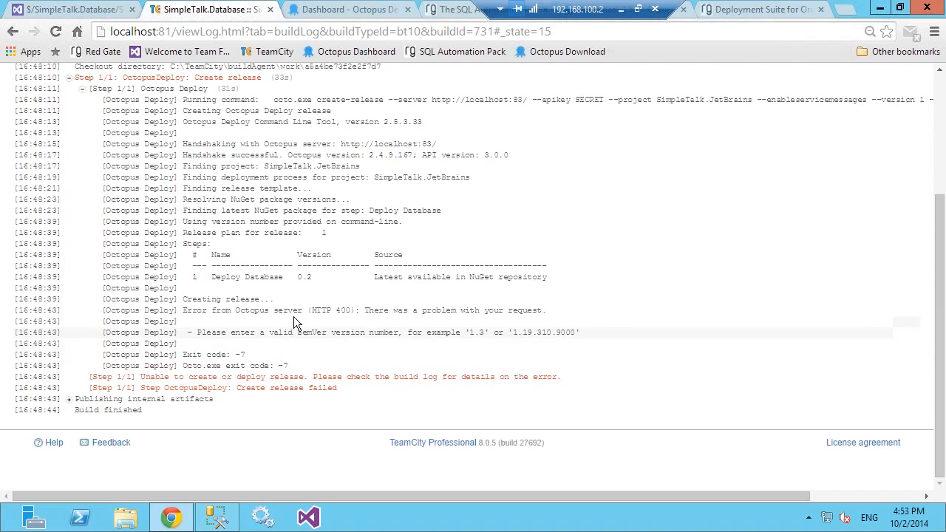
pyautogui.moveTo(313, 311); pyautogui.dragTo(352, 311)
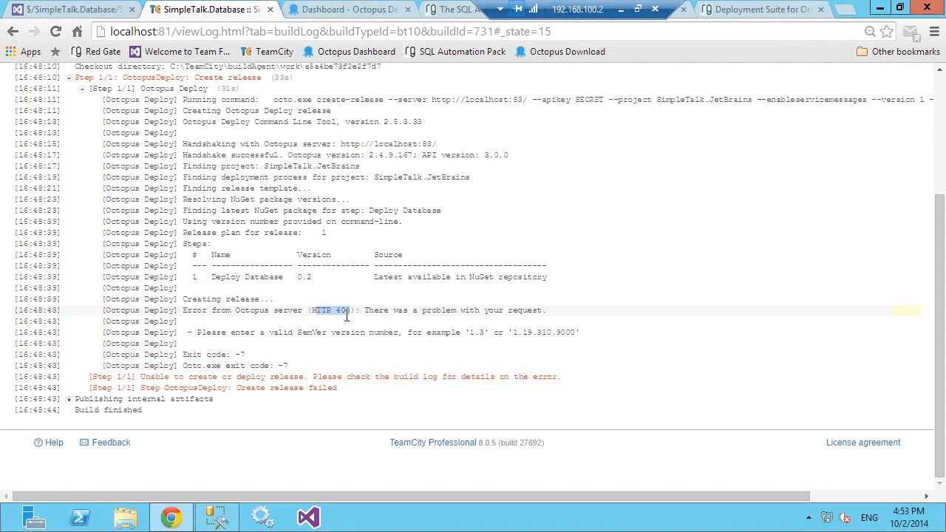
pyautogui.click(307, 322)
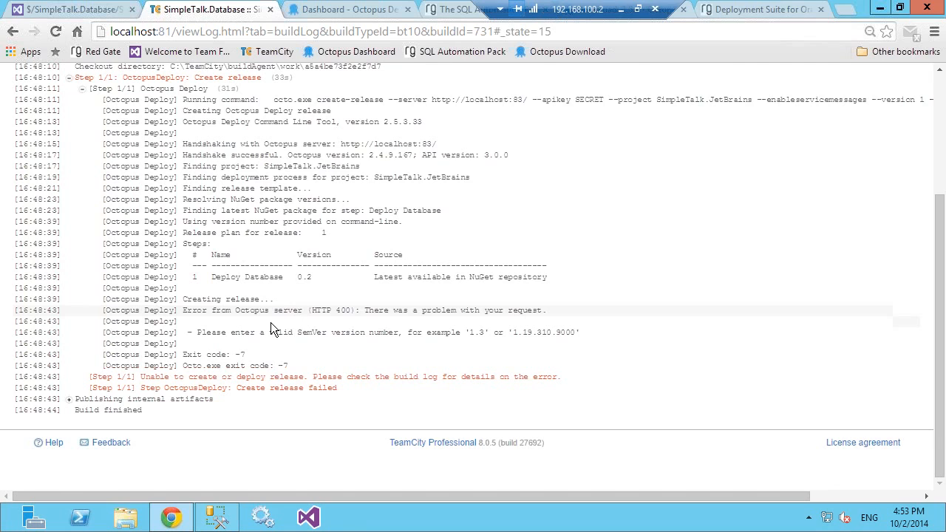
pyautogui.scroll(5, 274, 318)
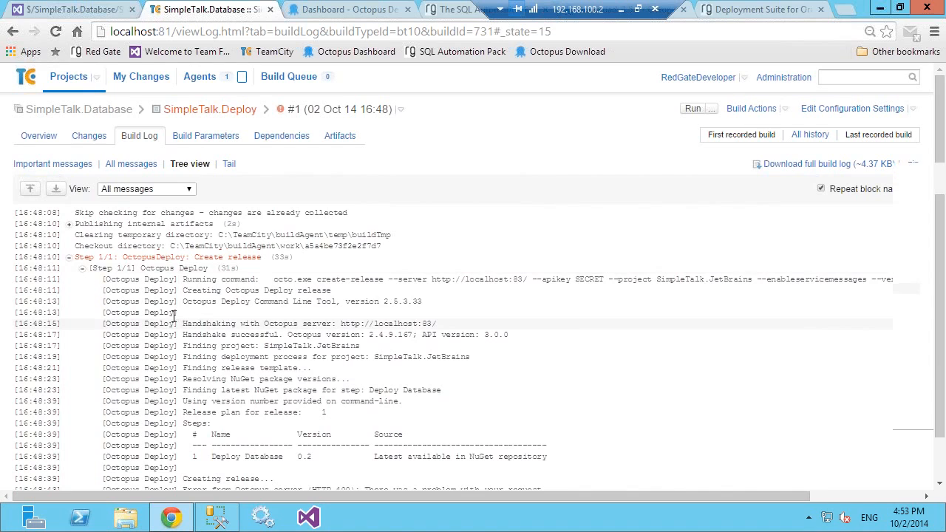
pyautogui.scroll(-3, 173, 314)
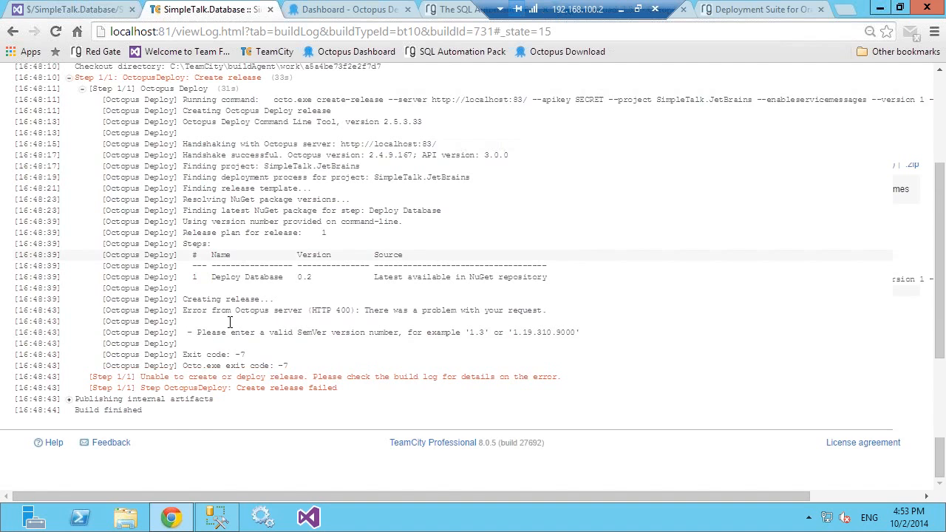
pyautogui.scroll(3, 221, 330)
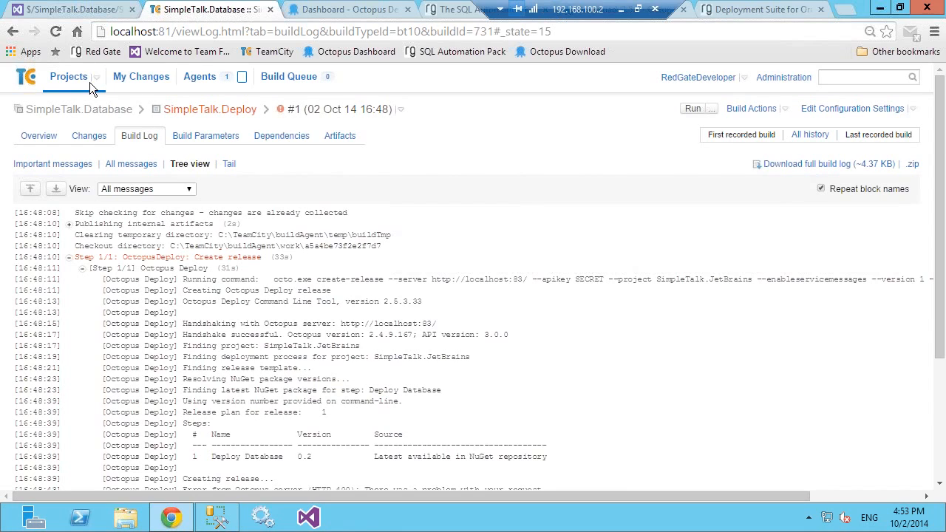
# Step: Start a new build step in the SimpleTalk.Deploy configuration with the Red Gate SQL CI Sync runner and review its settings through Additional parameters
pyautogui.click(848, 113)
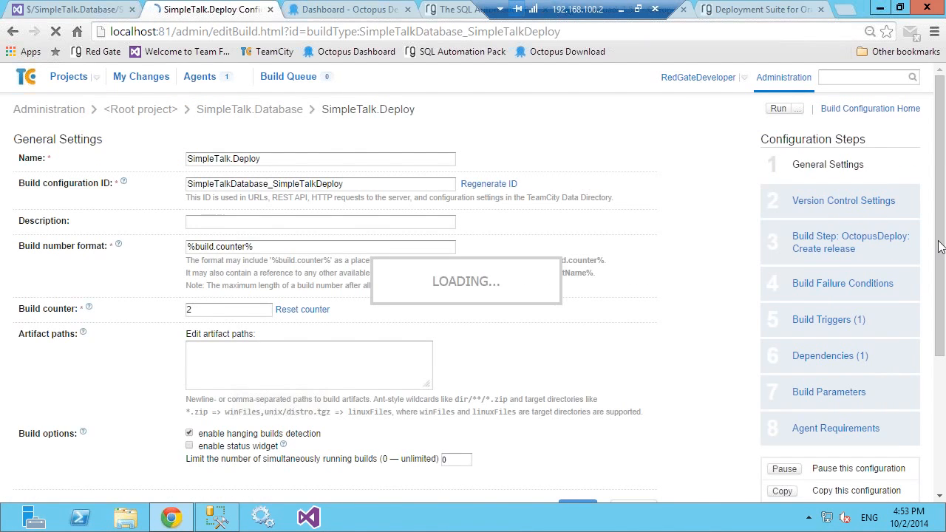
pyautogui.click(839, 252)
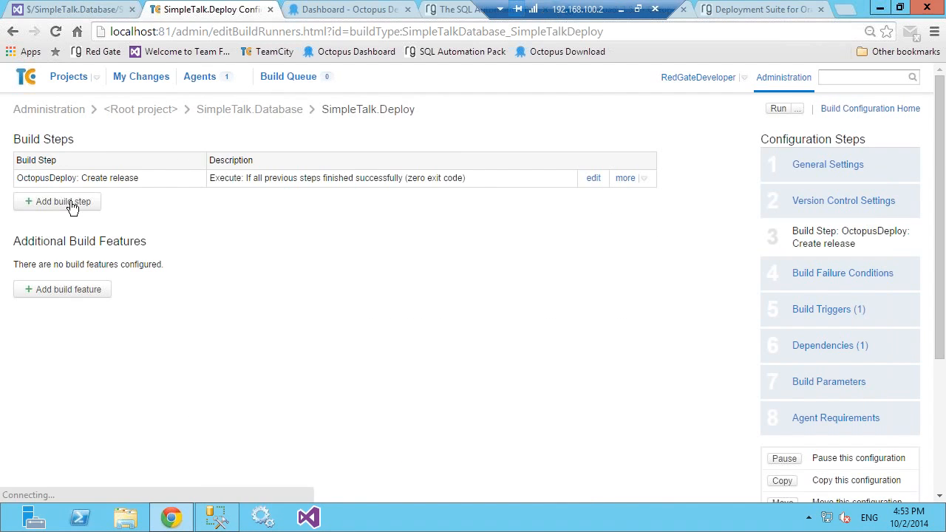
pyautogui.click(72, 205)
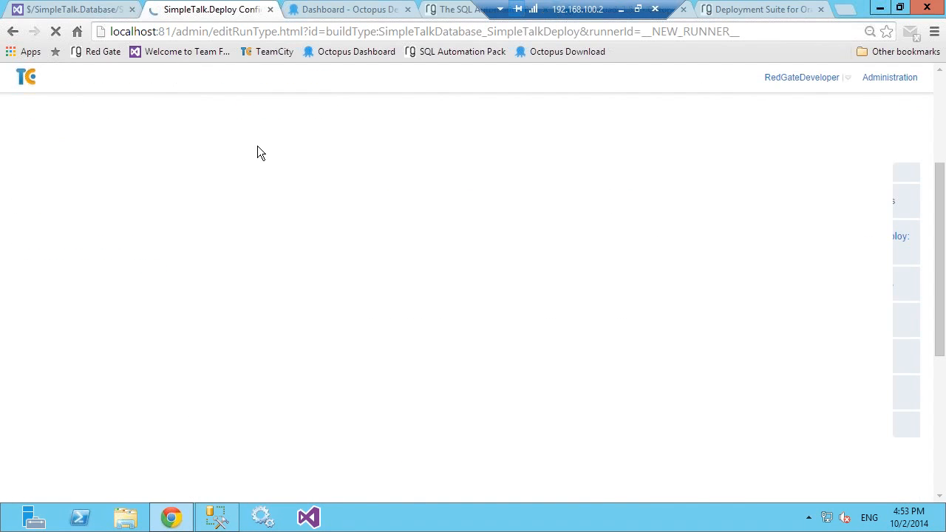
pyautogui.click(327, 160)
pyautogui.click(328, 159)
pyautogui.click(328, 159)
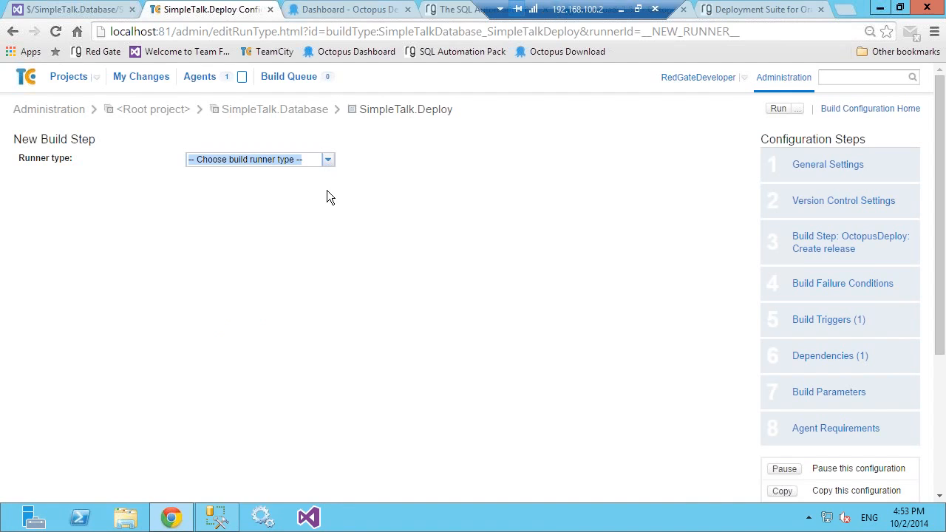
pyautogui.moveTo(321, 250); pyautogui.dragTo(284, 328)
pyautogui.click(283, 322)
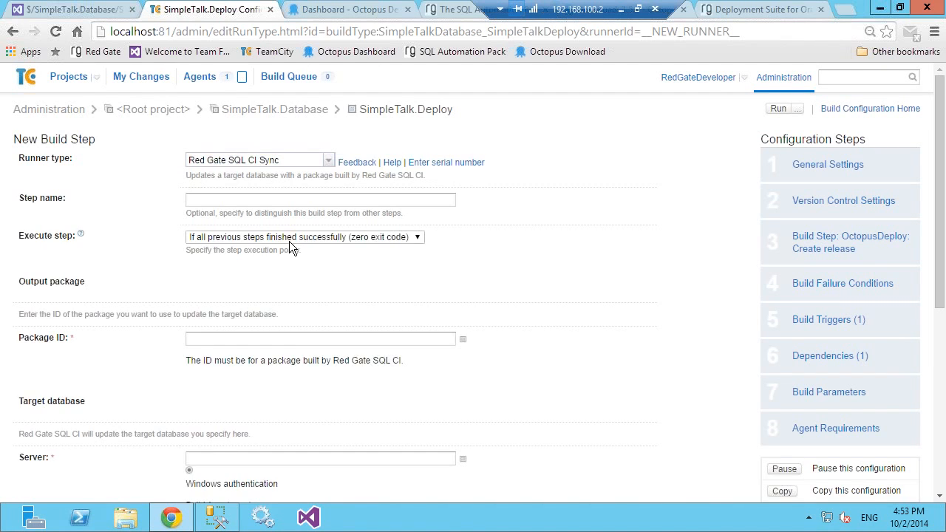
pyautogui.scroll(-5, 175, 297)
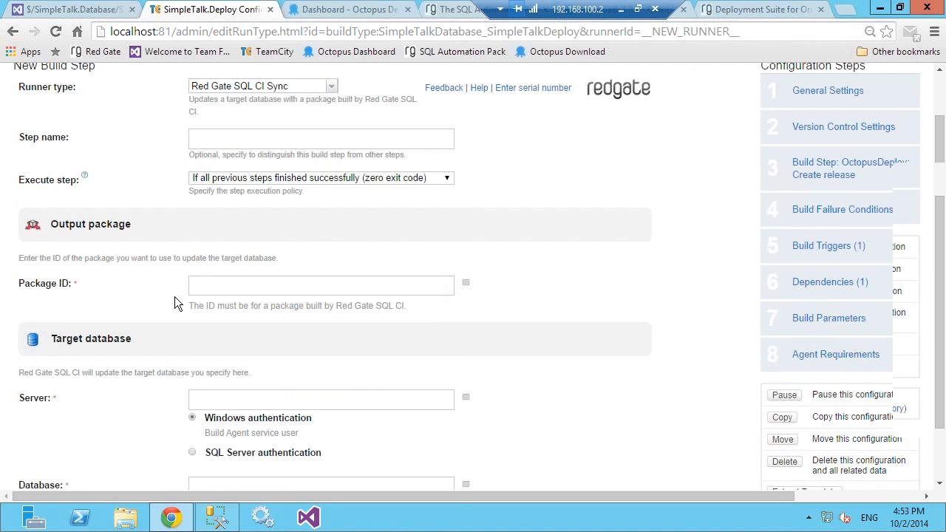
pyautogui.click(225, 353)
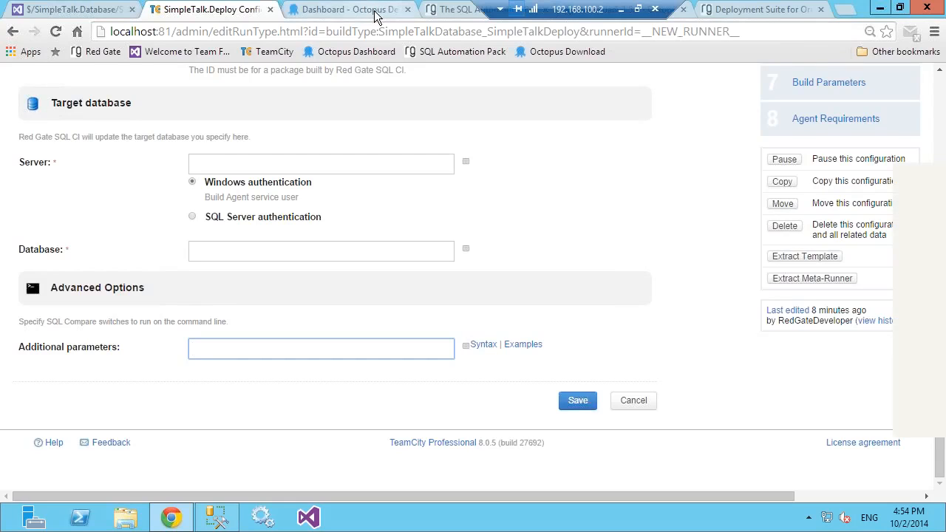
# Step: Glance at the Octopus dashboard and open workingwithdevs.com in a new browser tab
pyautogui.click(348, 9)
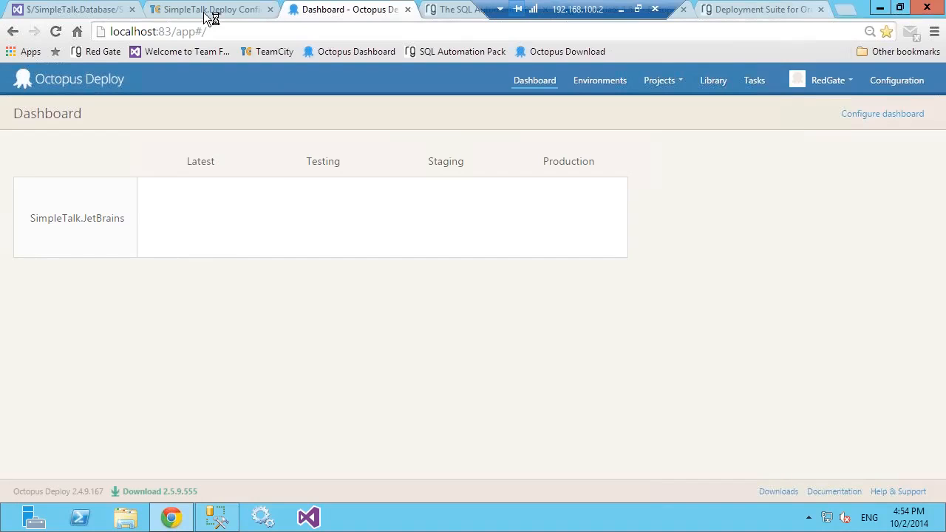
pyautogui.hotkey('ctrl', 't')
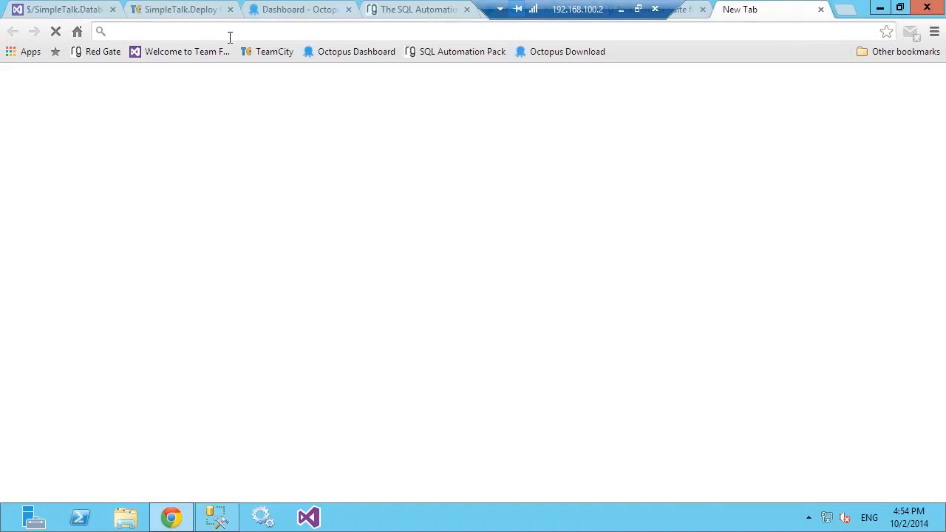
pyautogui.write('working')
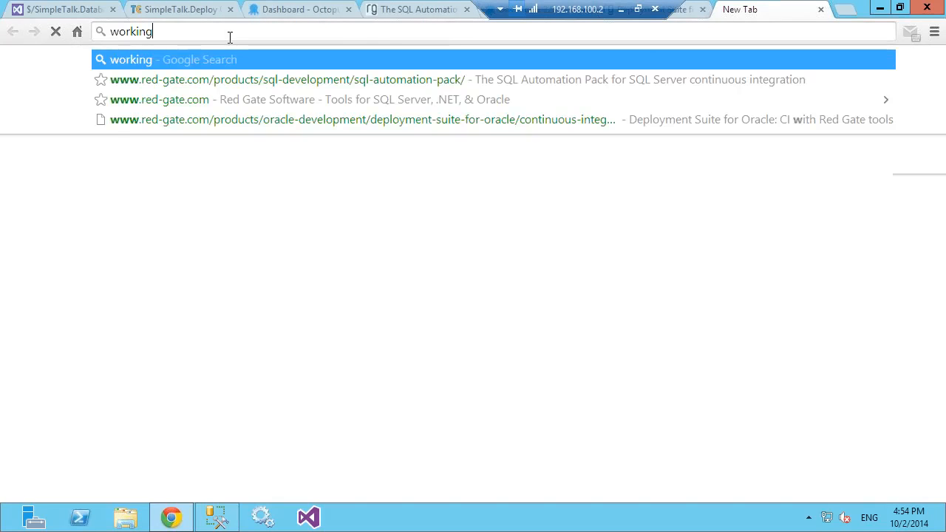
pyautogui.write('withdevs')
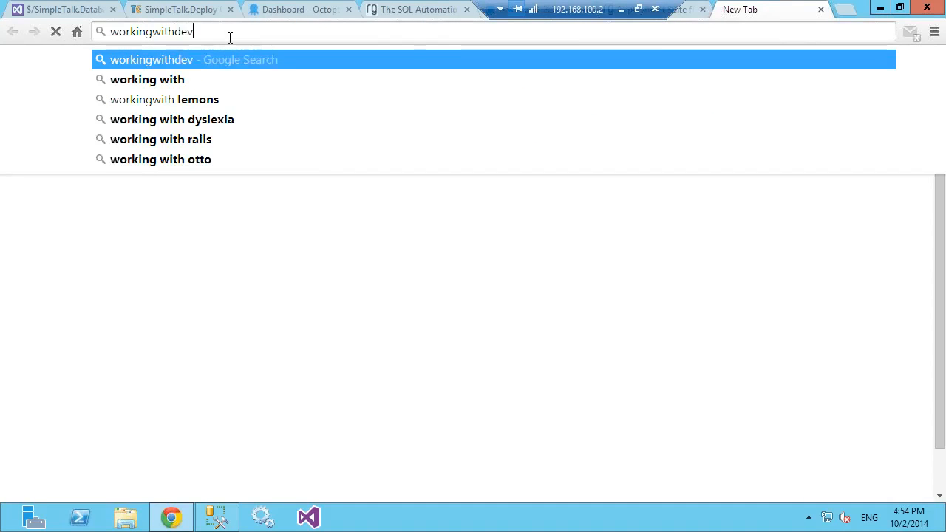
pyautogui.write('.com')
pyautogui.press('Return')
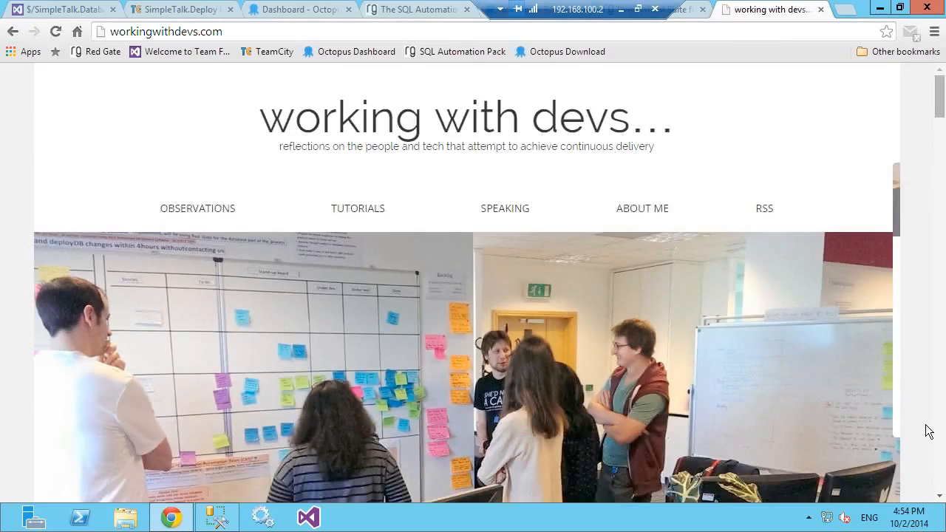
# Step: Find the post "Deploying Red Gate database packages with Octopus deploy" among the blog's older posts and open it
pyautogui.scroll(-20, 929, 431)
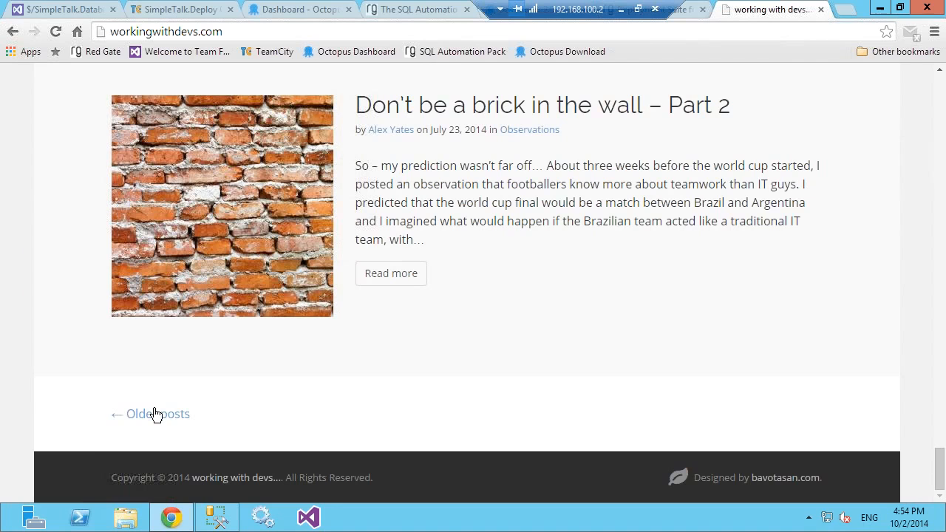
pyautogui.click(153, 410)
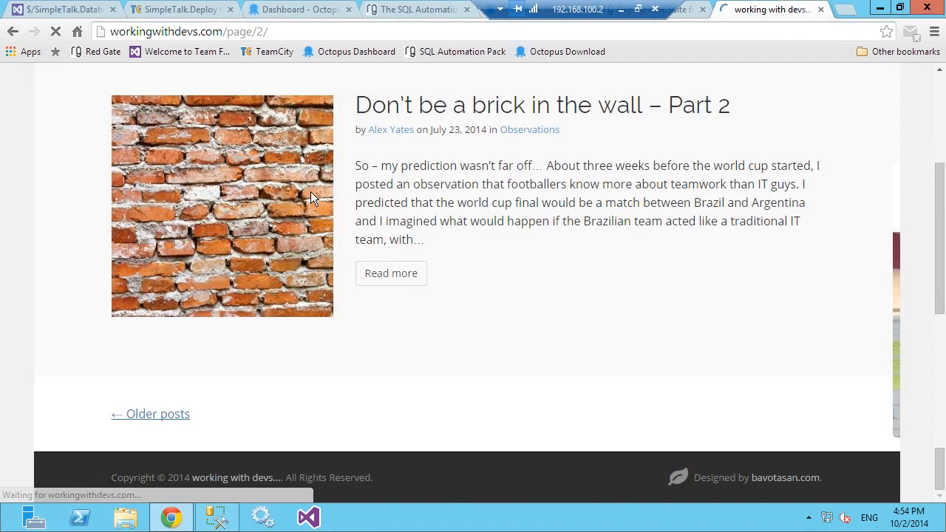
pyautogui.scroll(-6, 318, 215)
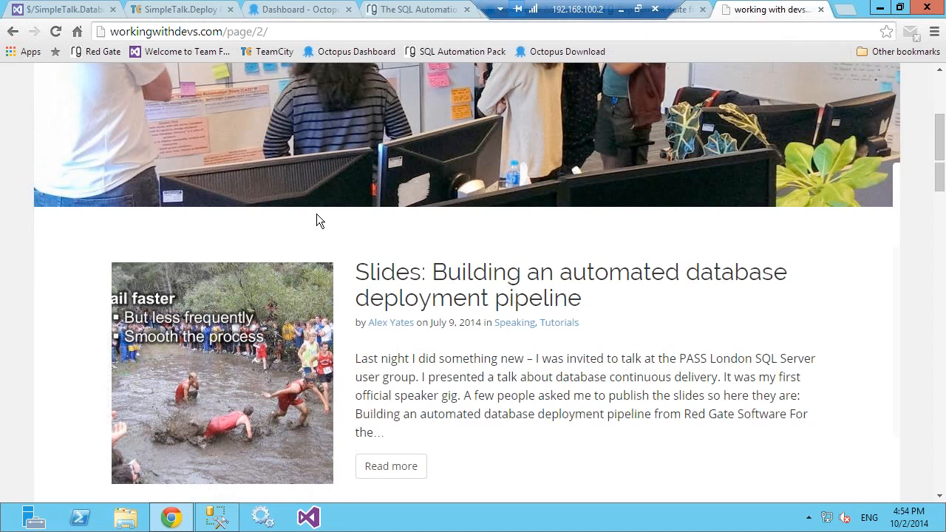
pyautogui.scroll(-9, 318, 219)
pyautogui.scroll(2, 362, 211)
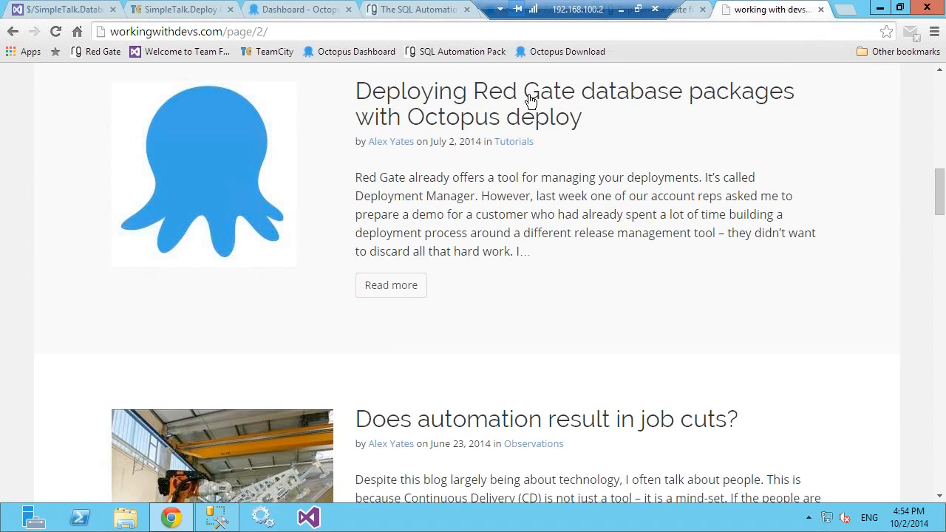
pyautogui.click(406, 122)
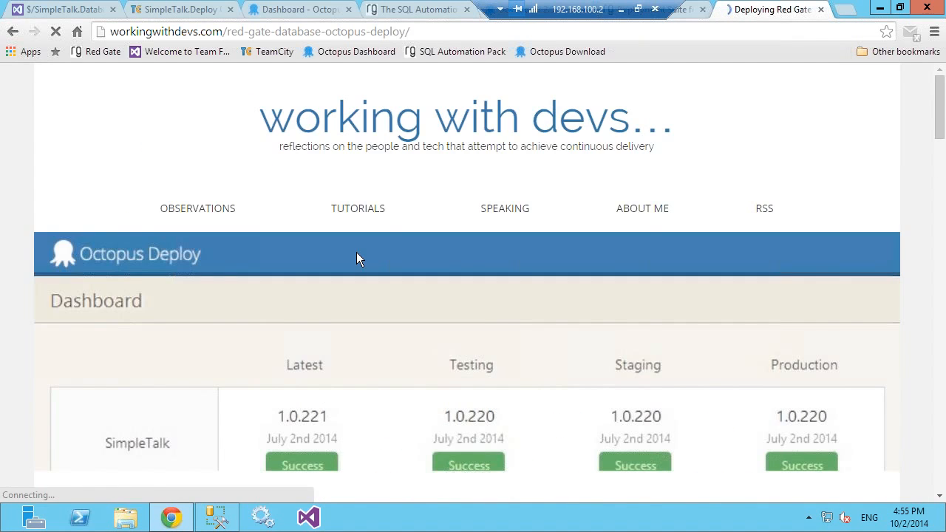
# Step: Read through the article to its required Octopus variables and the full PowerShell post-deploy script that calls sqlCI.exe
pyautogui.scroll(-4, 355, 257)
pyautogui.scroll(-5, 351, 255)
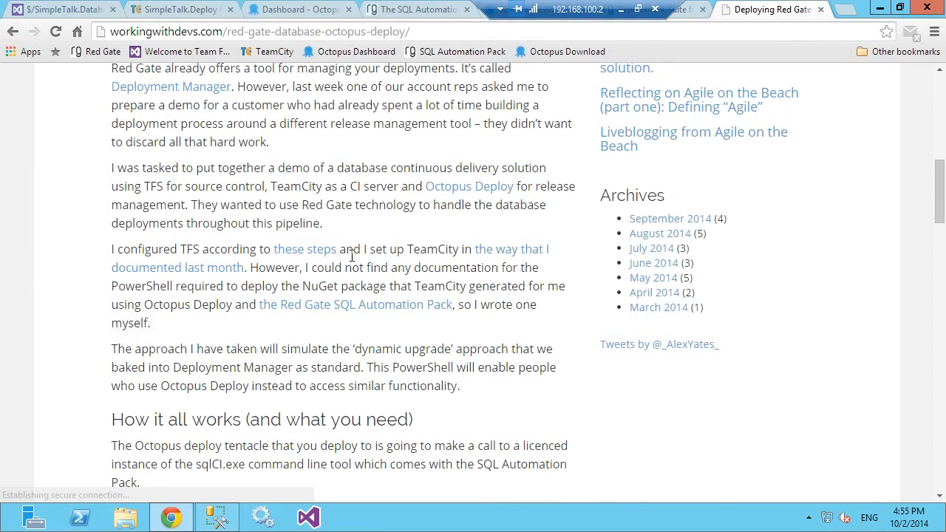
pyautogui.scroll(-4, 352, 255)
pyautogui.scroll(-10, 350, 256)
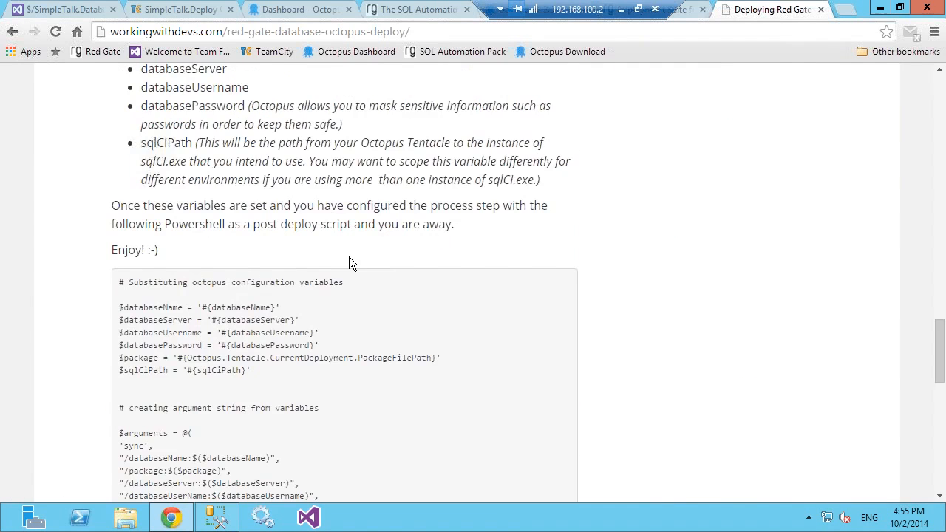
pyautogui.scroll(-2, 349, 257)
pyautogui.scroll(-1, 190, 180)
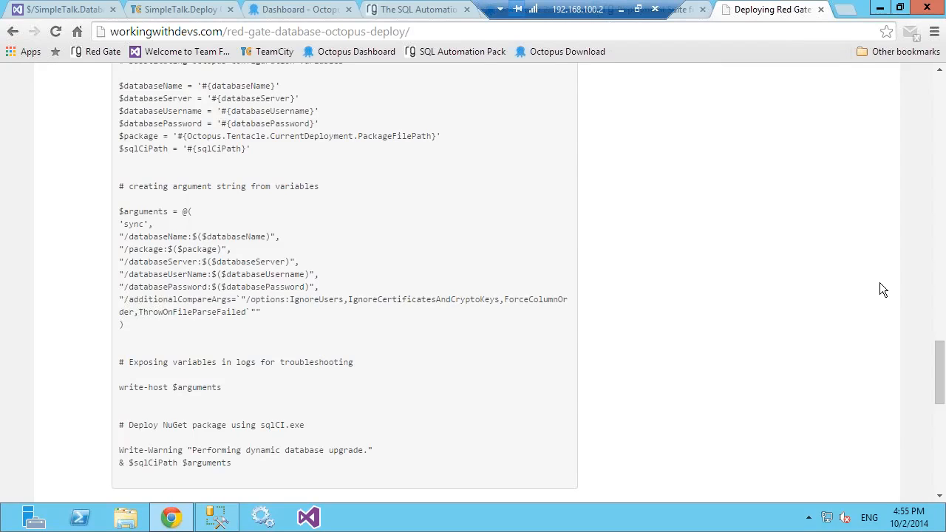
# Step: Launch Intro to SQL Automation Pack, view the SQL CI install folder, and close the folder window
pyautogui.press('super')
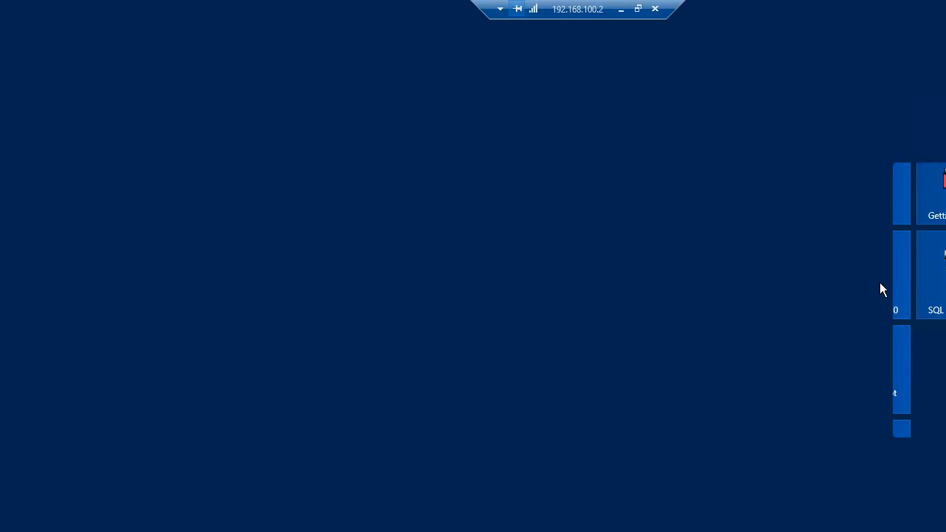
pyautogui.write('sql aut')
pyautogui.press('Return')
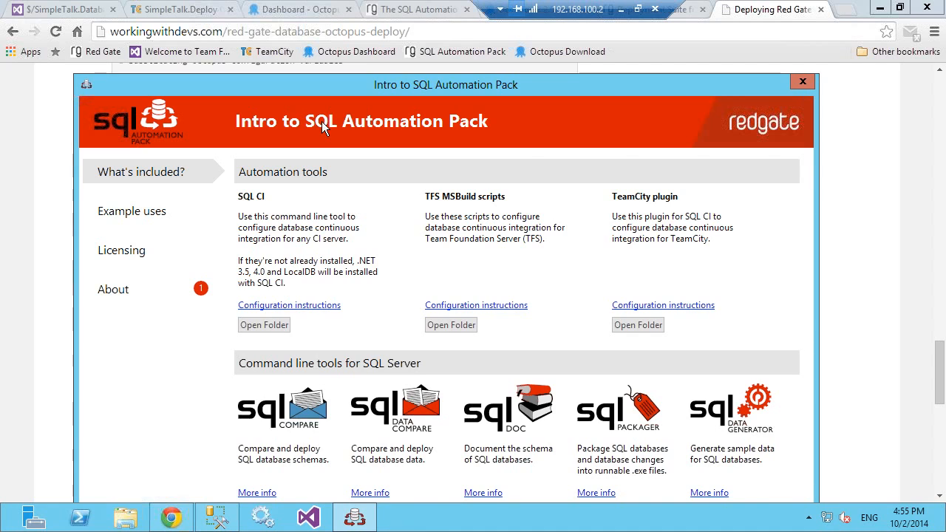
pyautogui.click(264, 324)
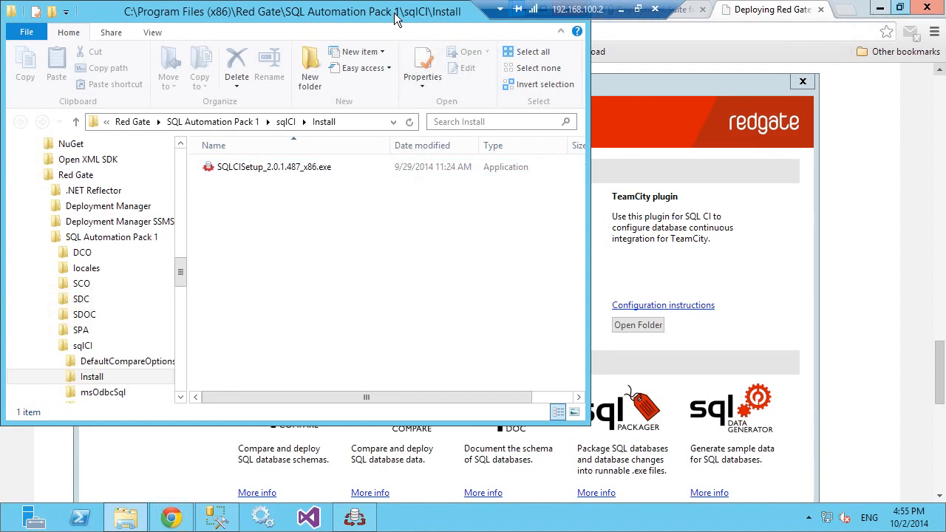
pyautogui.moveTo(395, 18); pyautogui.dragTo(409, 62)
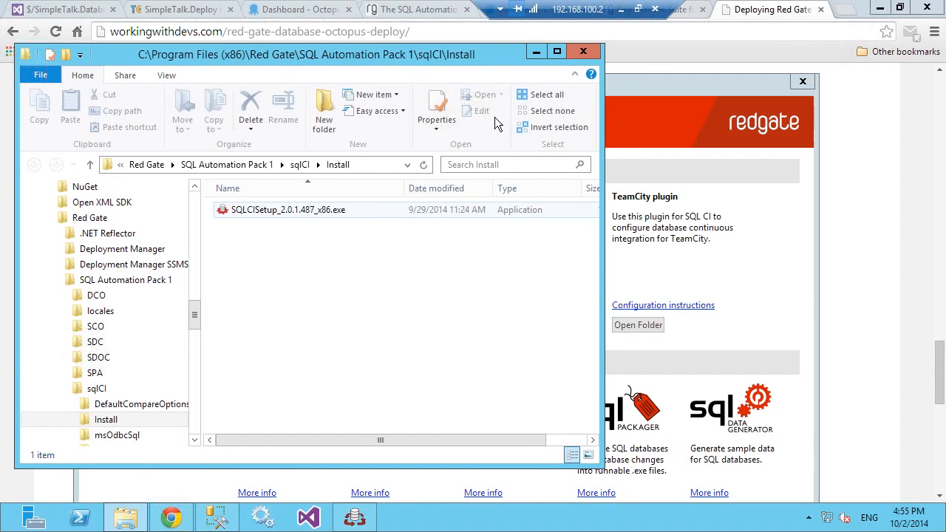
pyautogui.click(589, 52)
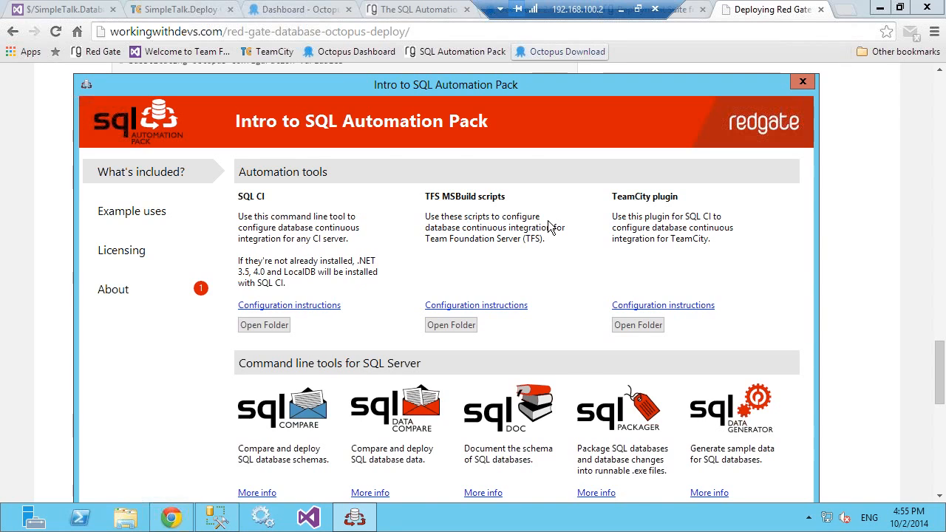
# Step: Return to the article and examine the additionalCompareArgs options in its PowerShell script
pyautogui.click(836, 178)
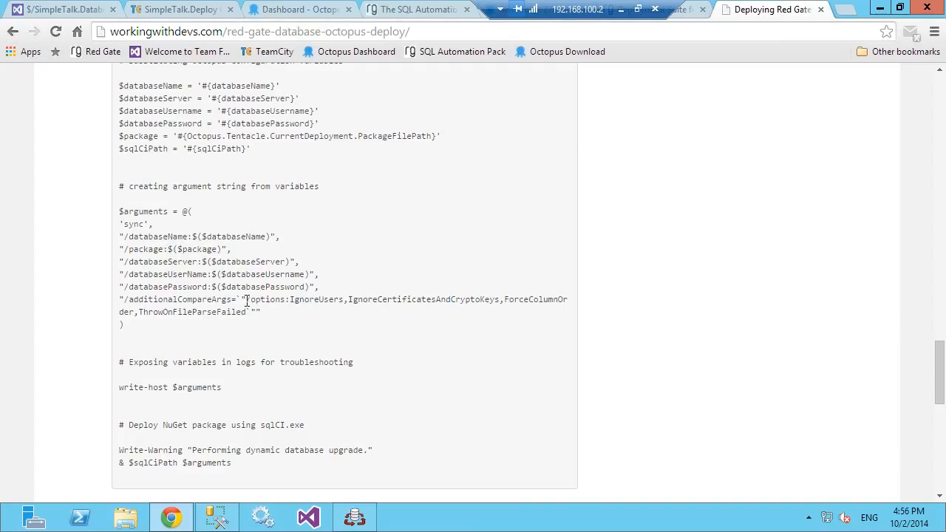
pyautogui.moveTo(250, 300); pyautogui.dragTo(490, 311)
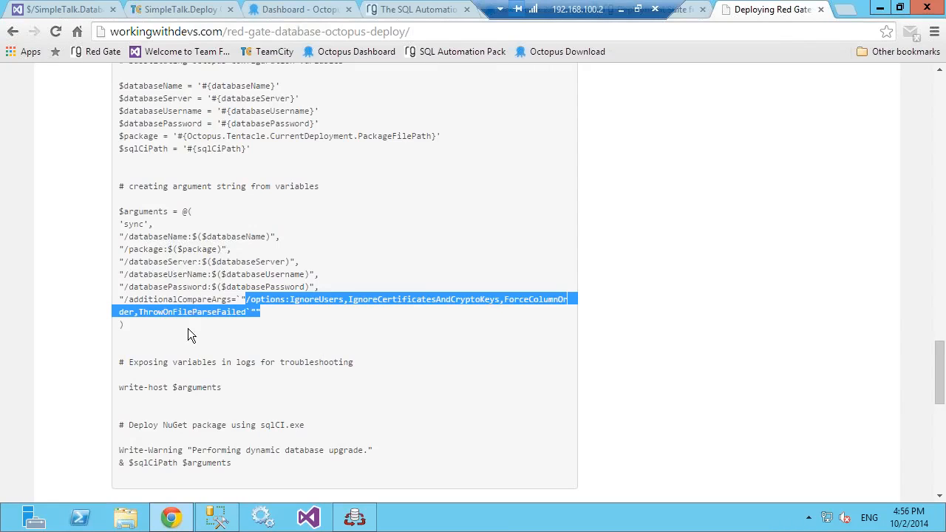
pyautogui.click(247, 312)
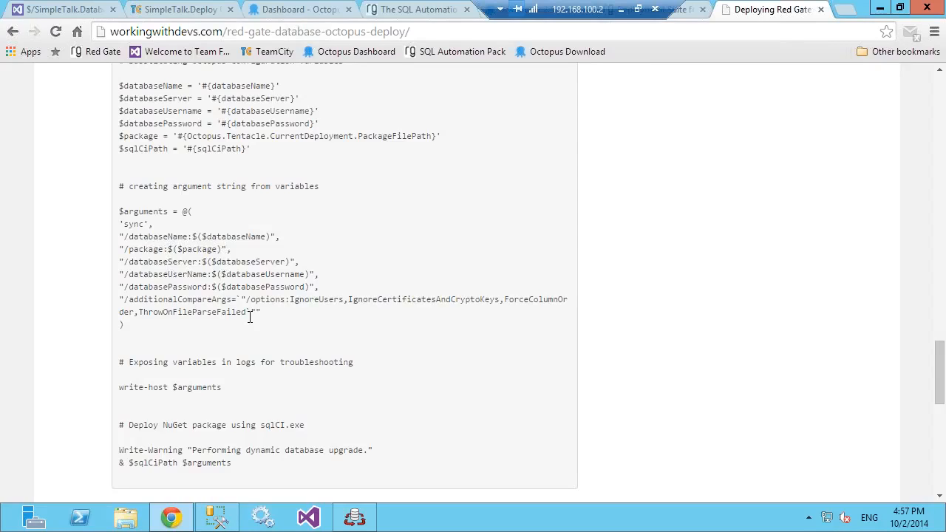
# Step: Leave the remote session for the local desktop and open the "7 steps to build a database deployment pipeline" presentation in PowerPoint
pyautogui.click(620, 10)
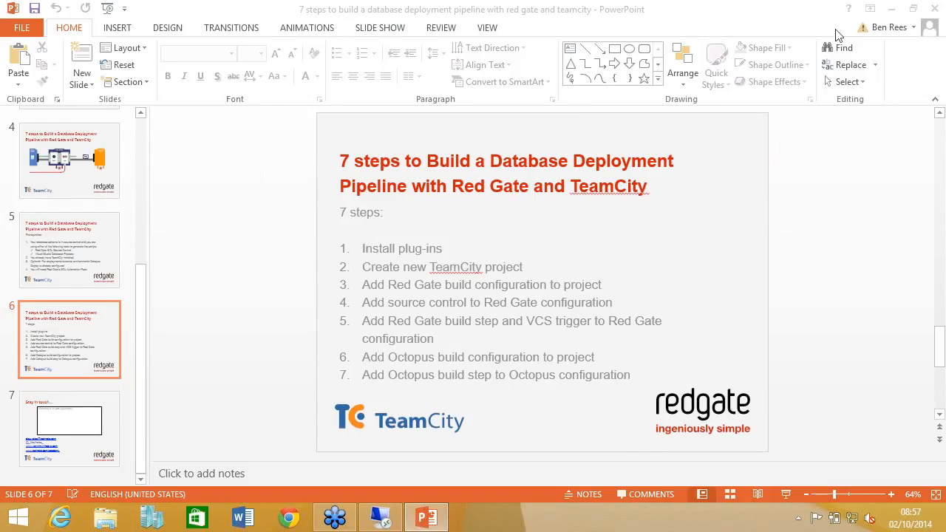
pyautogui.click(892, 9)
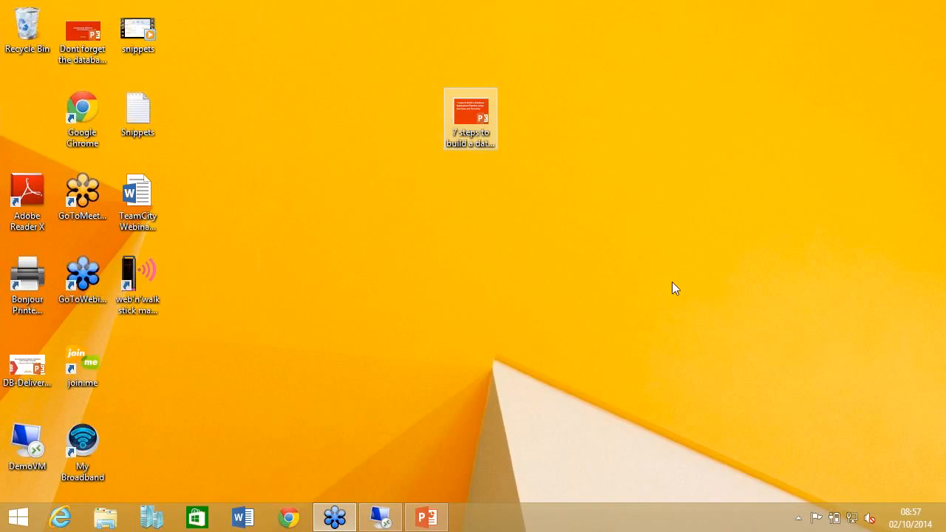
pyautogui.doubleClick(465, 126)
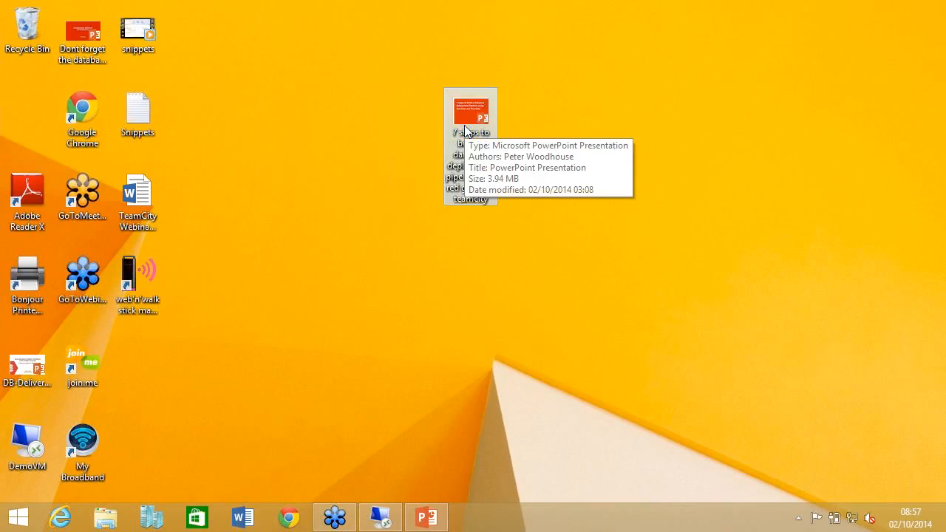
pyautogui.doubleClick(466, 132)
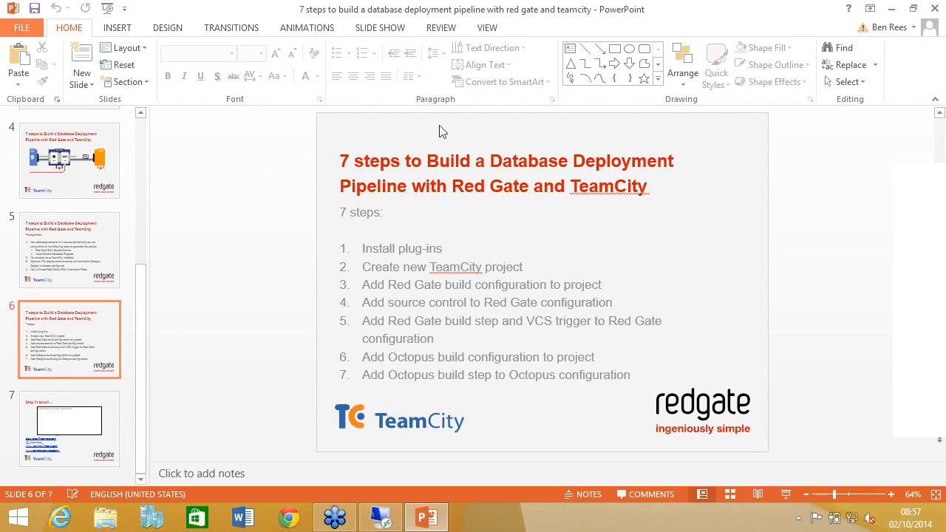
# Step: Open the recent copy of the 7 steps presentation stored in Documents and look over its last slides
pyautogui.hotkey('ctrl', 'o')
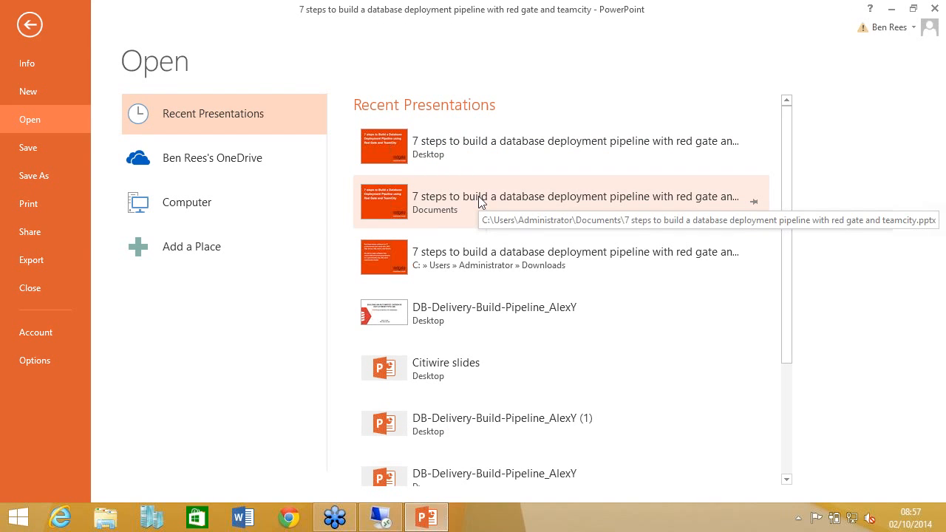
pyautogui.click(382, 251)
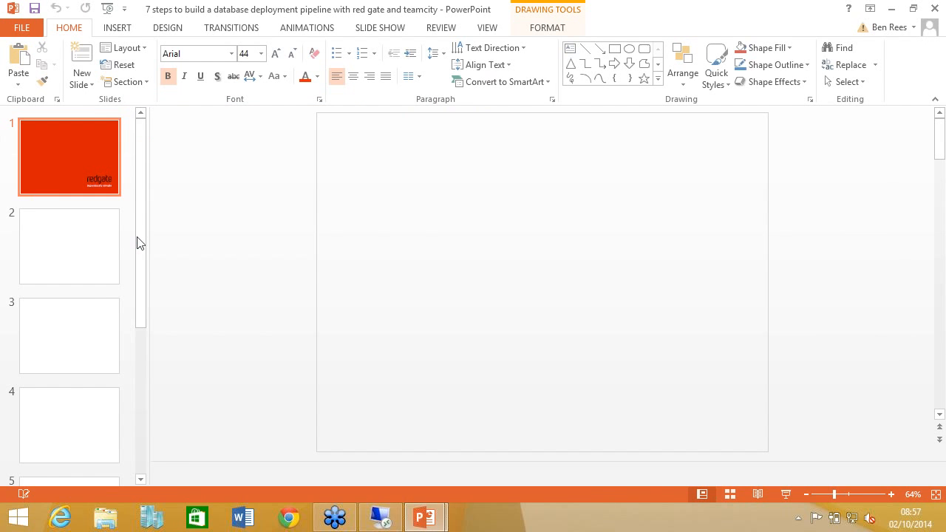
pyautogui.scroll(-5, 121, 372)
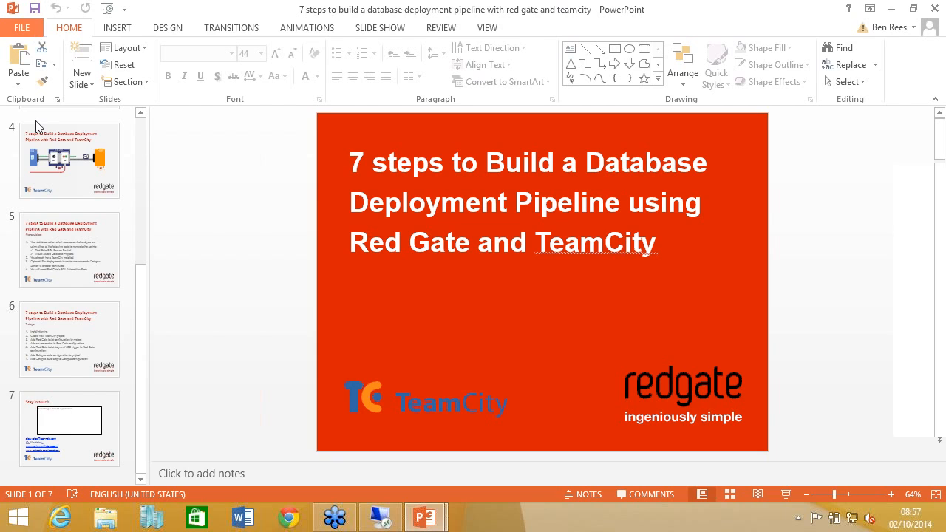
# Step: Open the recent copy of the 7 steps presentation stored in the Downloads folder
pyautogui.hotkey('alt', 'f')
pyautogui.press('o')
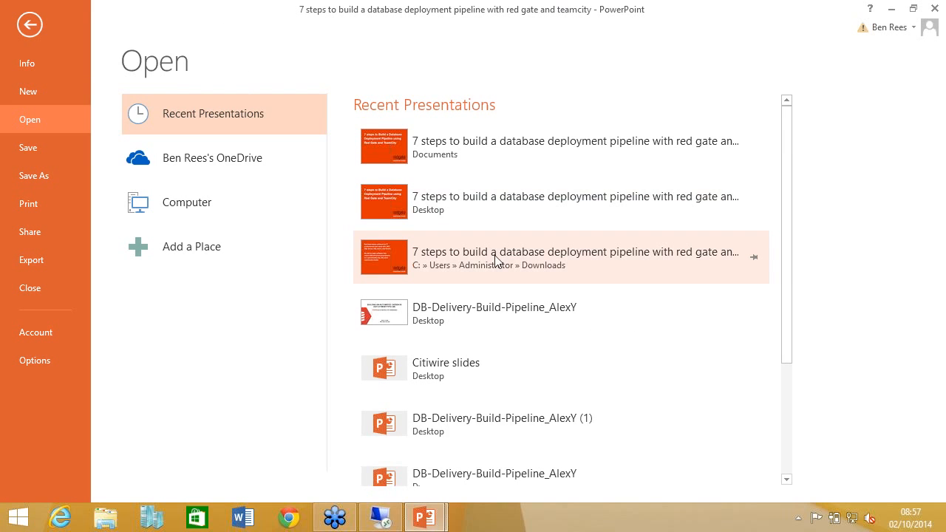
pyautogui.click(495, 259)
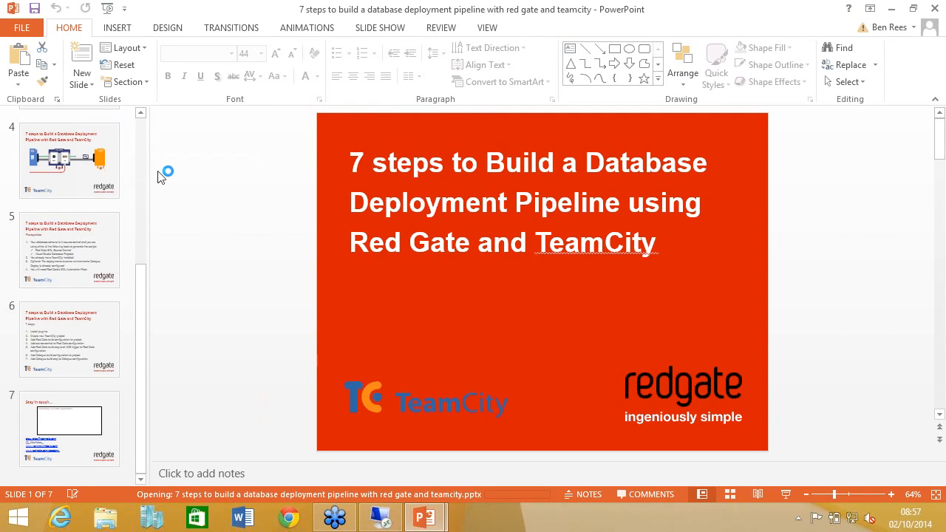